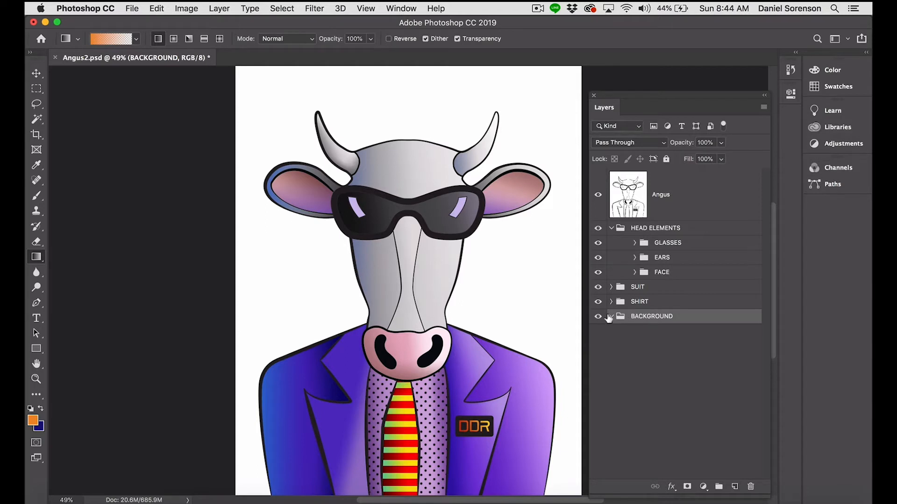
# Create a new layer named "sunset" inside the BACKGROUND group.
pyautogui.press('super+shift+n')
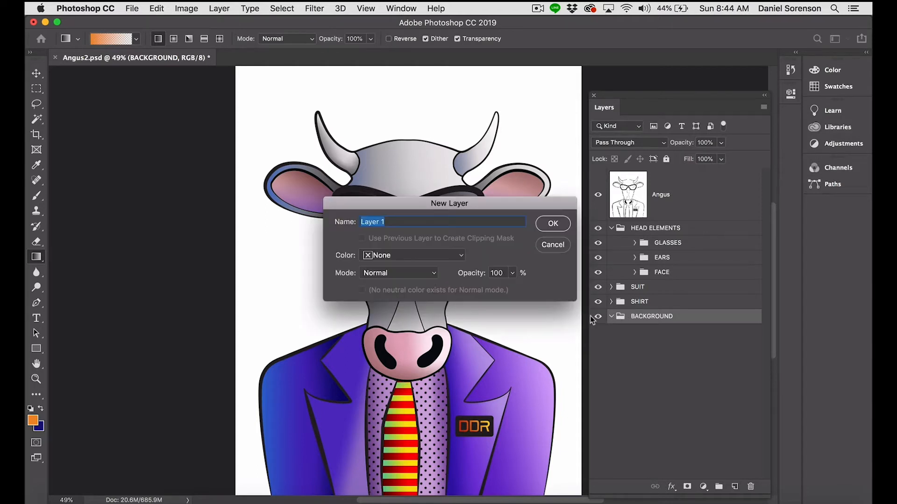
pyautogui.write('sunset')
pyautogui.press('Return')
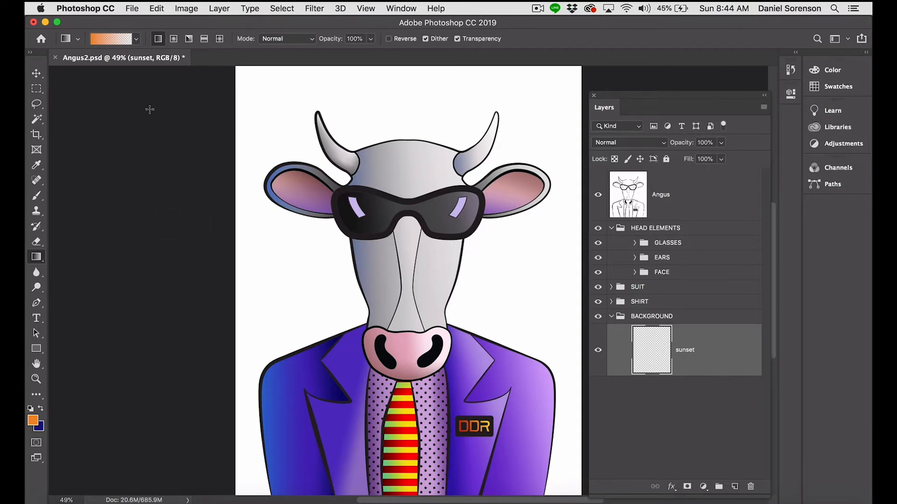
# Base a custom gradient on the Foreground to Background preset and set its starting colour stop to golden yellow.
pyautogui.click(116, 40)
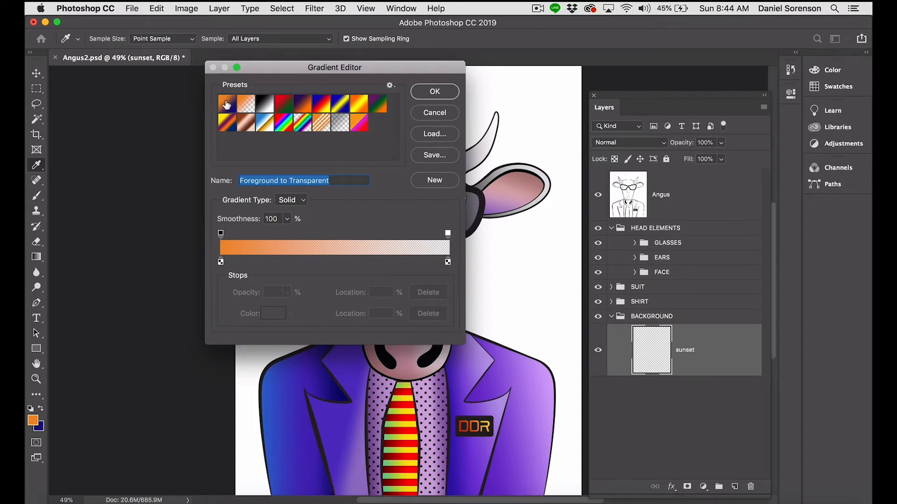
pyautogui.click(227, 105)
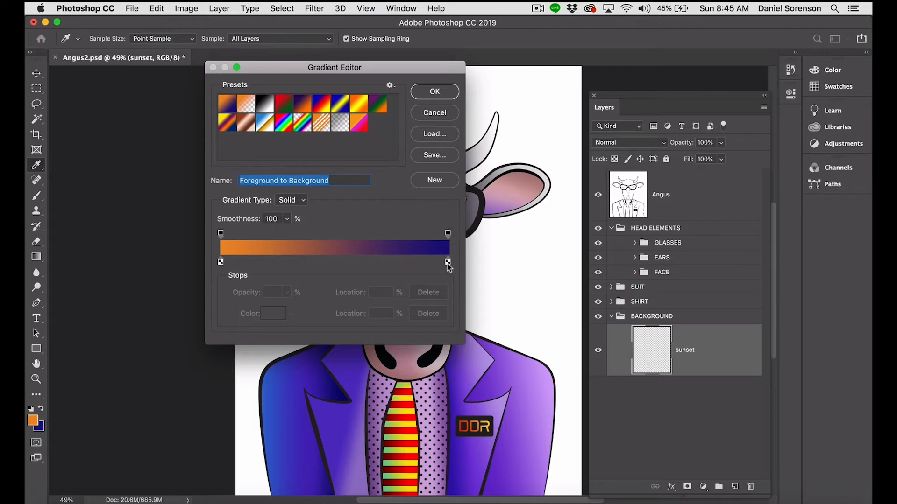
pyautogui.click(220, 262)
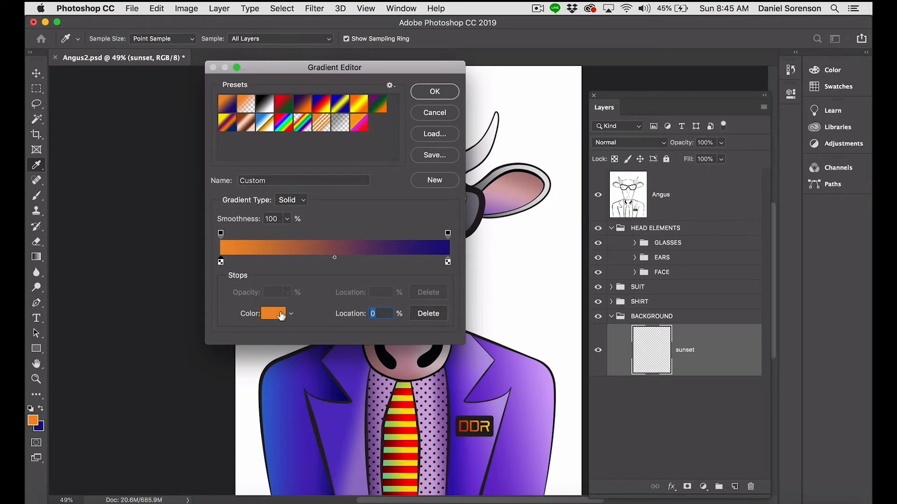
pyautogui.click(272, 313)
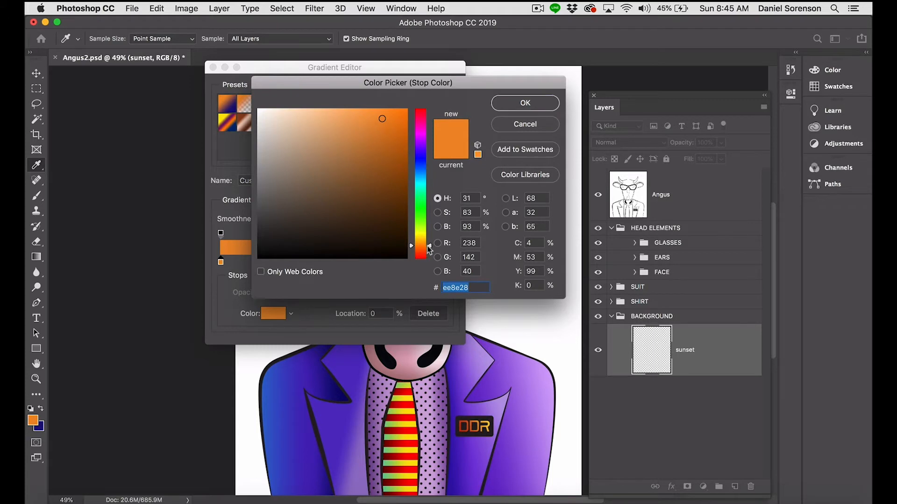
pyautogui.moveTo(428, 247); pyautogui.dragTo(428, 238)
pyautogui.moveTo(392, 117); pyautogui.dragTo(396, 113)
pyautogui.click(509, 104)
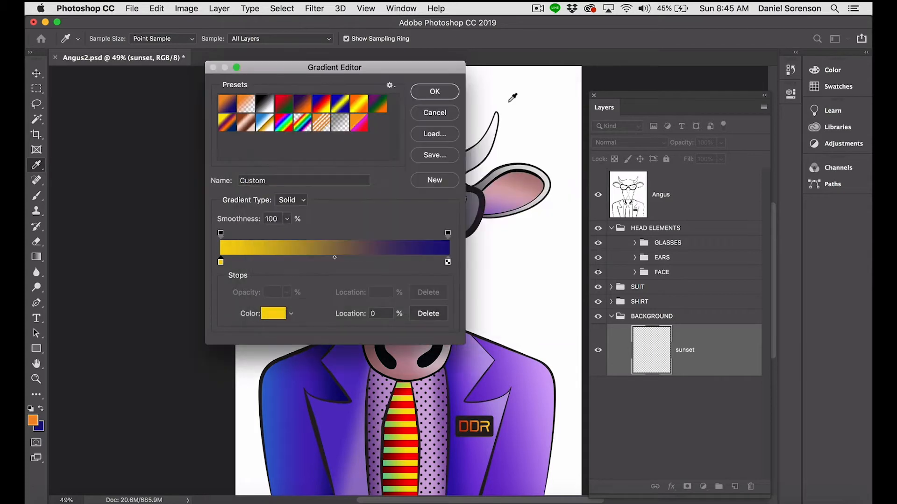
# Change the gradient's dark blue end stop to bright red (#f90017) at 99% location.
pyautogui.click(447, 263)
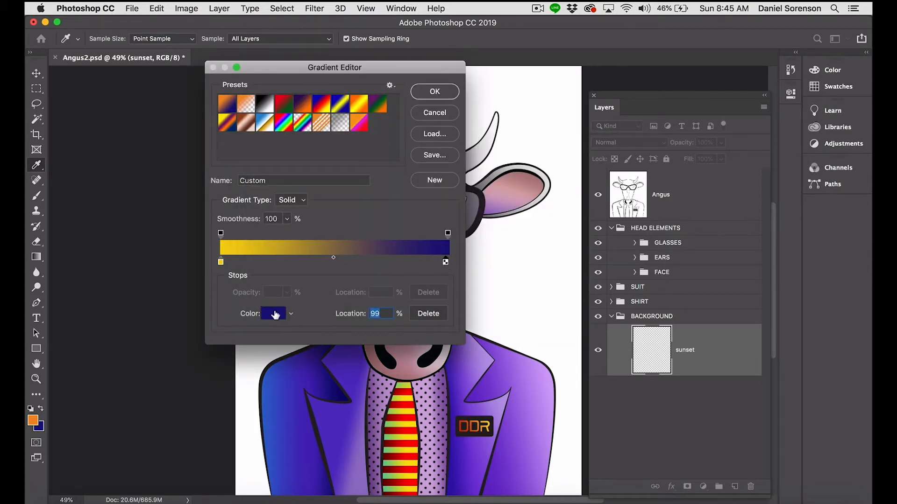
pyautogui.click(273, 313)
pyautogui.moveTo(420, 126); pyautogui.dragTo(421, 111)
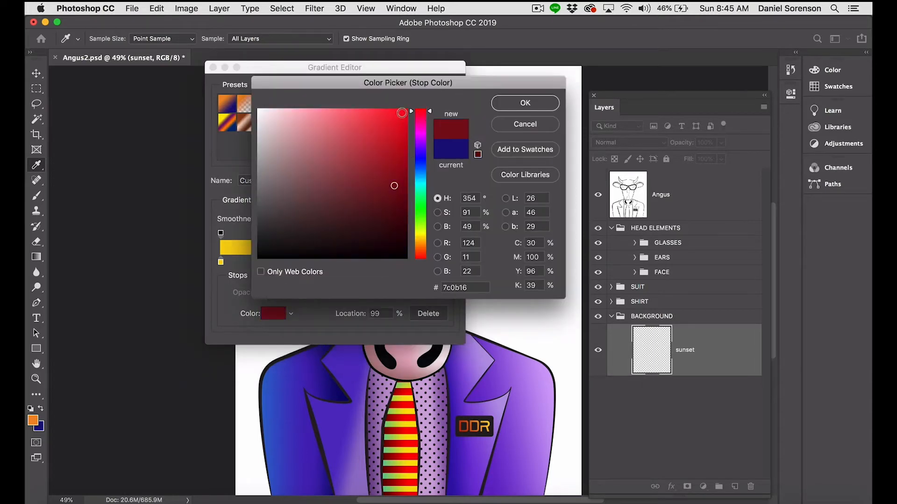
pyautogui.click(407, 112)
pyautogui.click(525, 103)
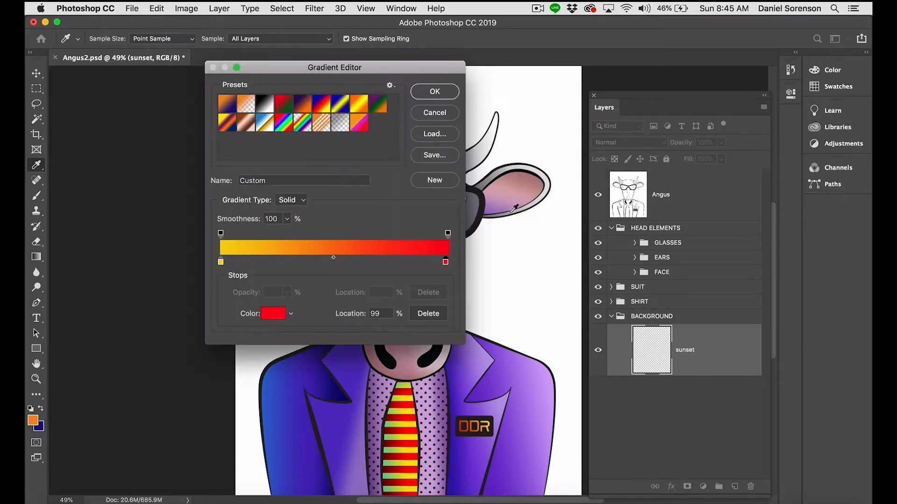
# Add a magenta colour stop (#e809f0) to the gradient at 63% location.
pyautogui.click(448, 233)
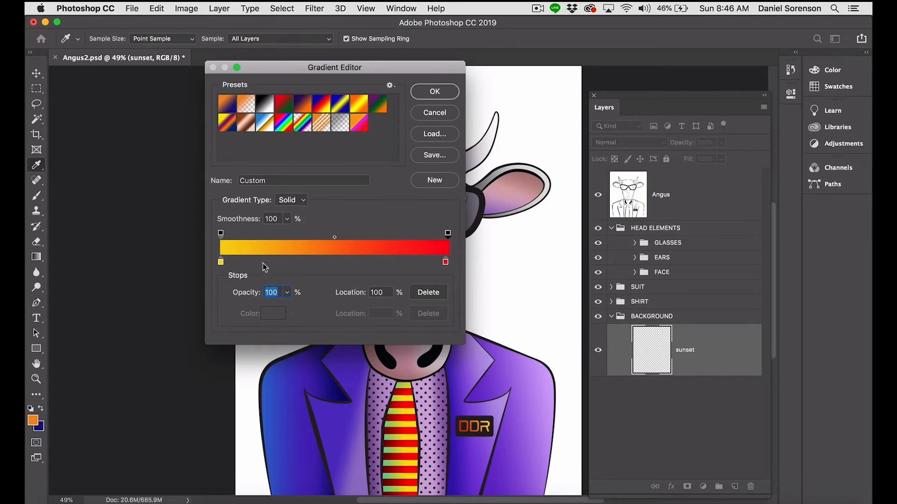
pyautogui.click(220, 233)
pyautogui.click(447, 262)
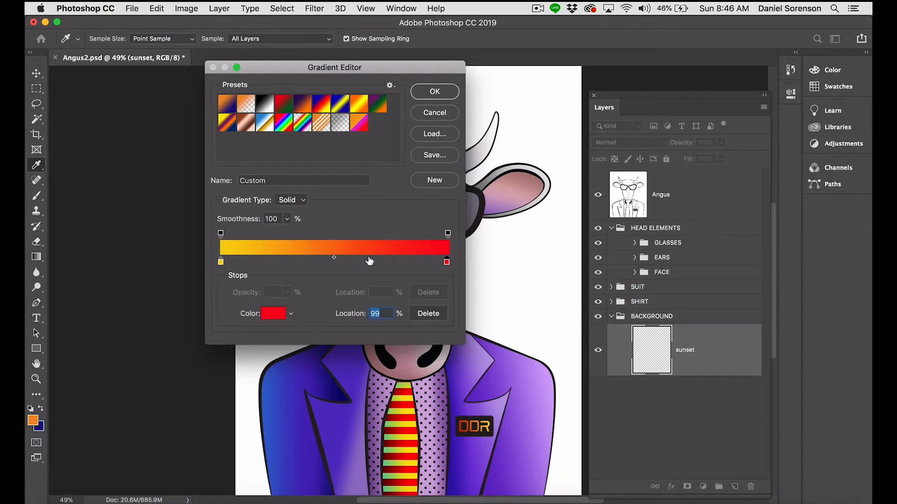
pyautogui.click(366, 262)
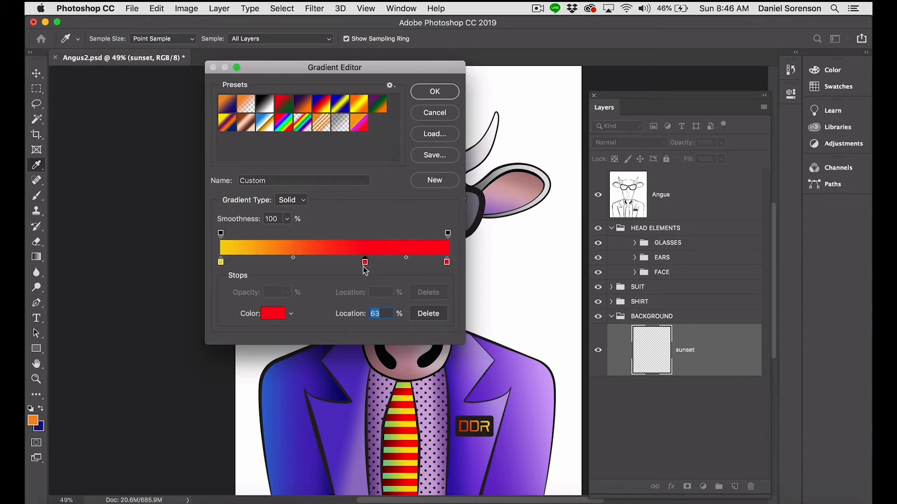
pyautogui.click(279, 314)
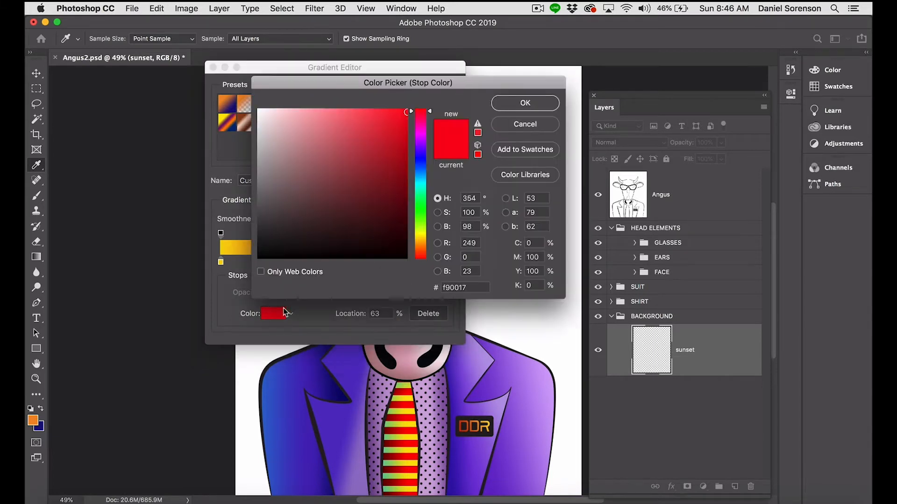
pyautogui.moveTo(424, 139); pyautogui.dragTo(401, 117)
pyautogui.click(521, 105)
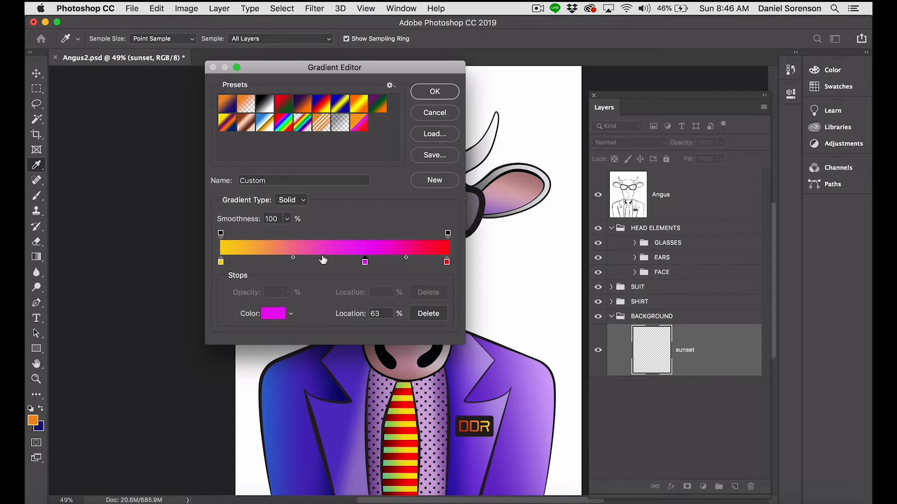
# Add another colour stop at 45% location in a slightly lighter magenta (#f525f8).
pyautogui.click(324, 260)
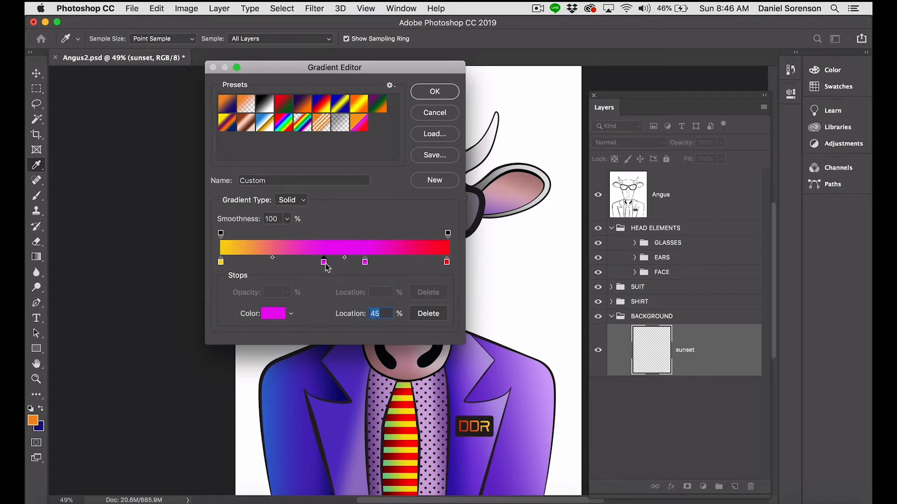
pyautogui.click(279, 318)
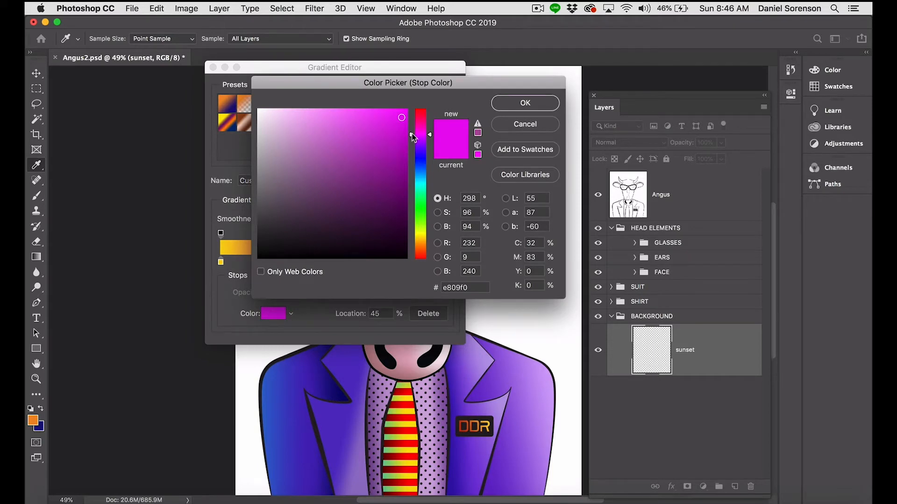
pyautogui.moveTo(412, 135); pyautogui.dragTo(385, 112)
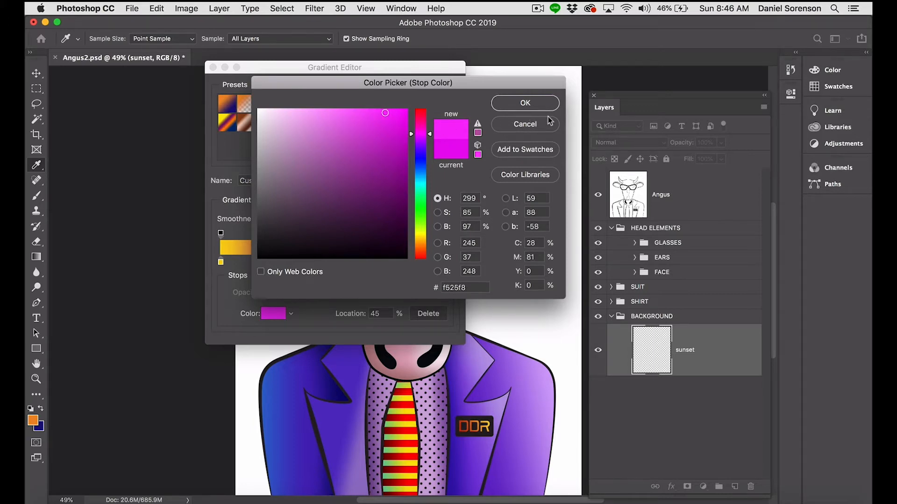
pyautogui.click(525, 106)
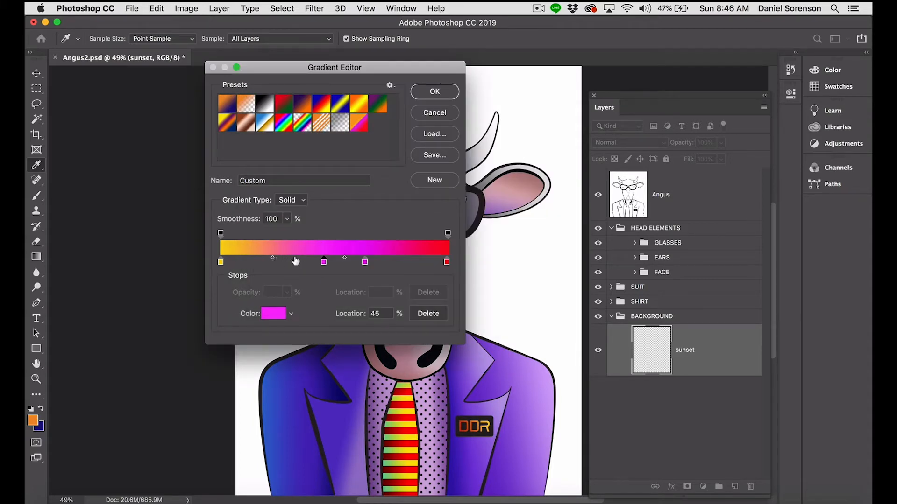
# Add a saturated orange colour stop to the gradient at 33% location.
pyautogui.click(296, 261)
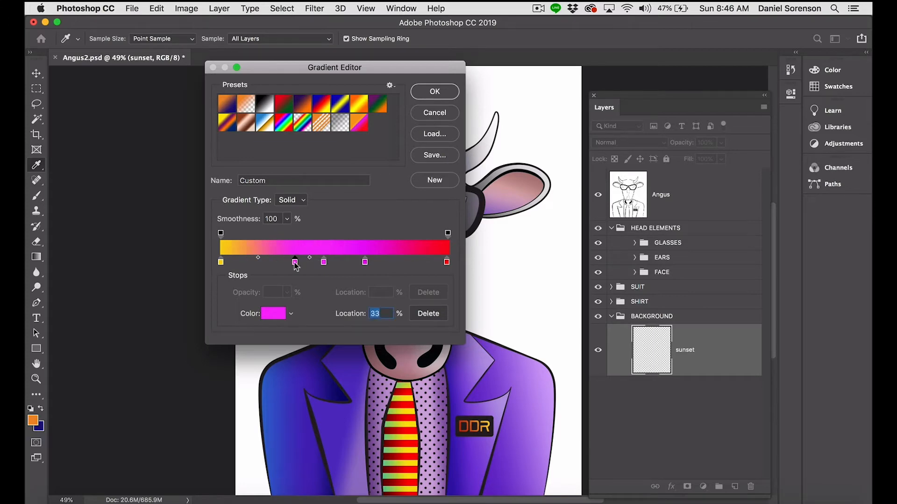
pyautogui.click(275, 313)
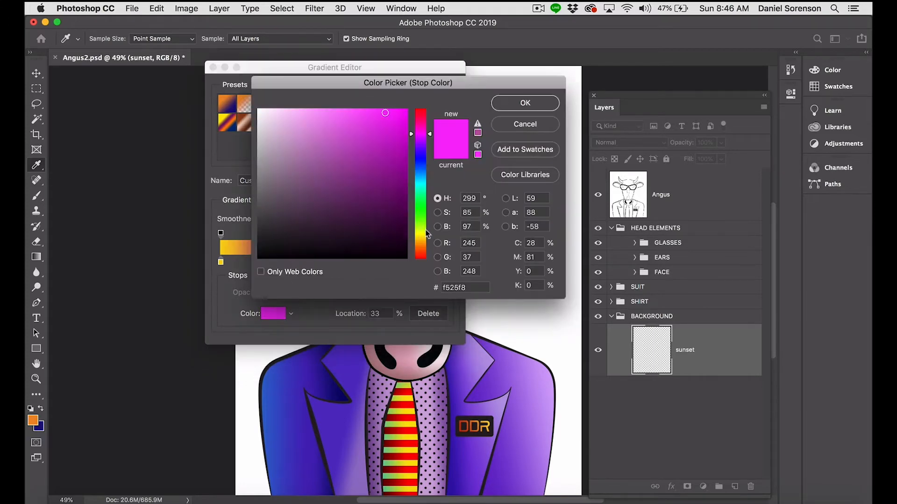
pyautogui.click(420, 245)
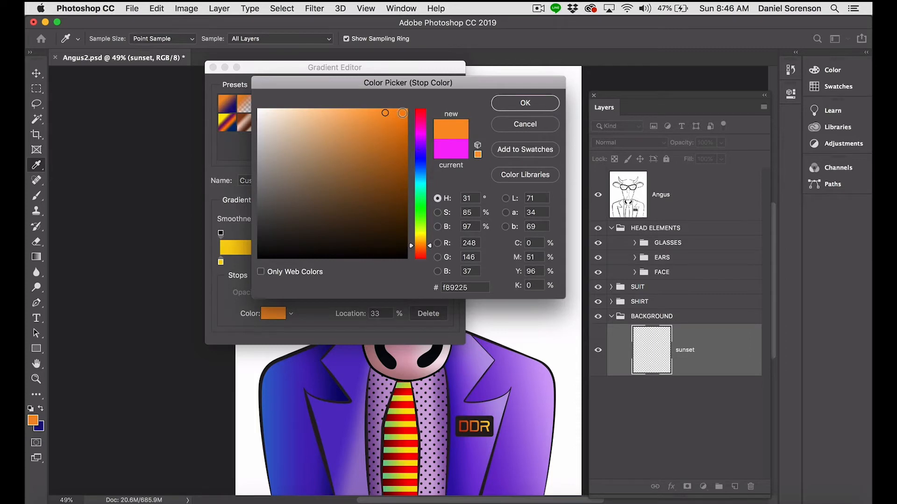
pyautogui.click(402, 112)
pyautogui.click(525, 103)
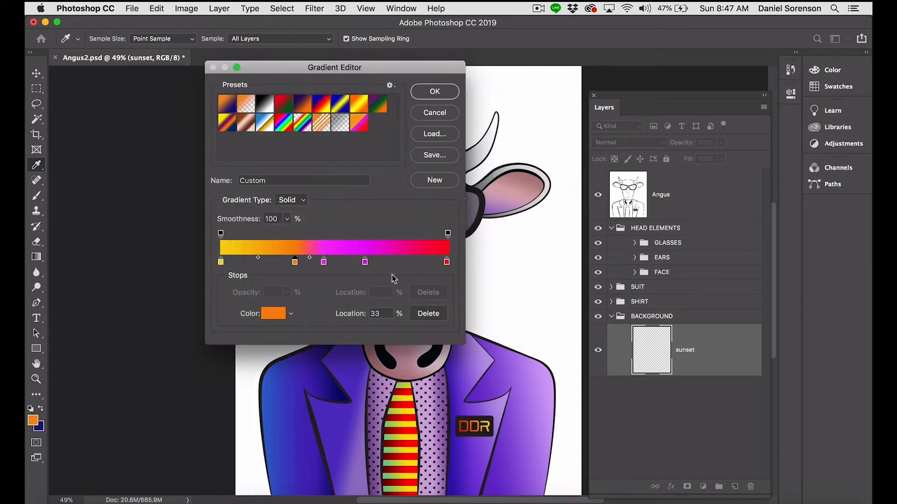
# Move the orange stop to 42% beside the magenta one and set the midpoint between them to 61%.
pyautogui.moveTo(295, 265); pyautogui.dragTo(314, 265)
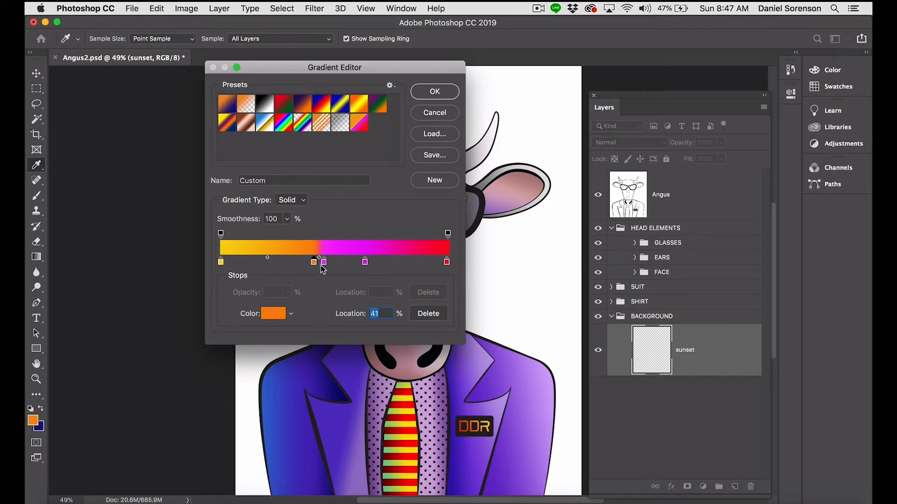
pyautogui.hscroll(-1, 315, 264)
pyautogui.moveTo(314, 263); pyautogui.dragTo(316, 264)
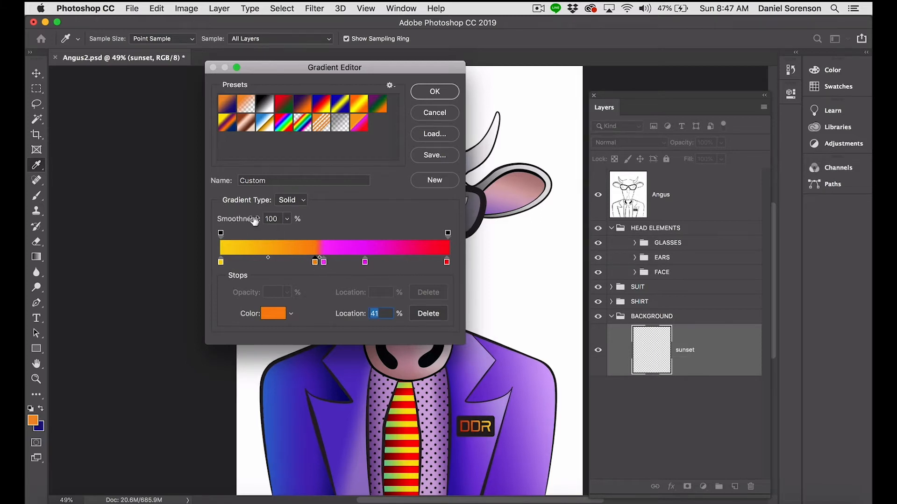
pyautogui.click(320, 258)
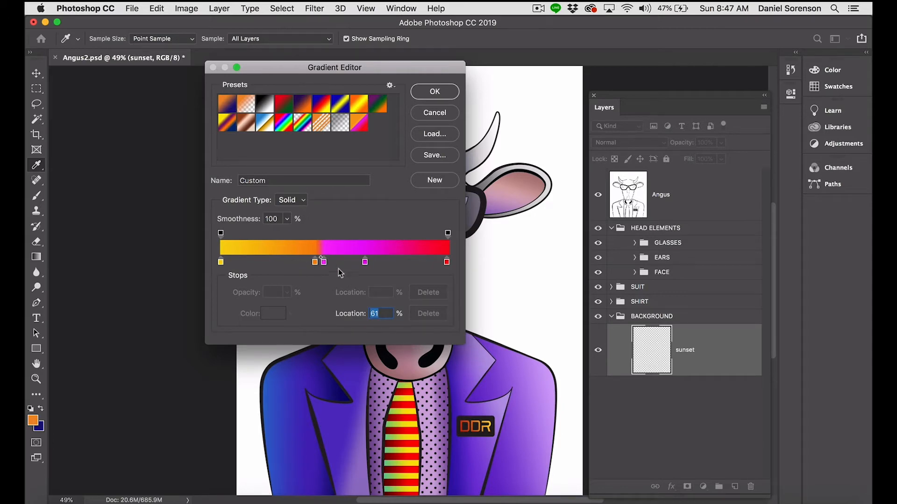
pyautogui.click(315, 262)
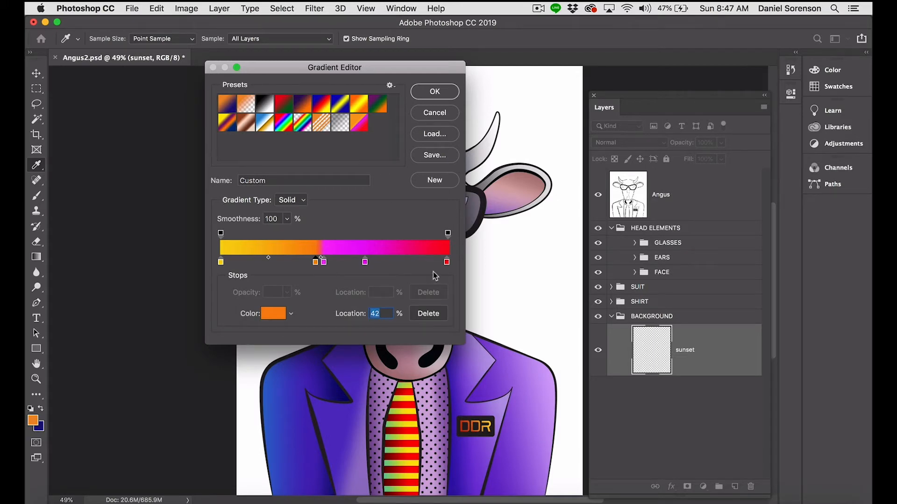
# Save the gradient as a new preset and fill the sunset layer with it radially, from the middle of the face outward past the canvas edge.
pyautogui.click(435, 182)
pyautogui.click(441, 94)
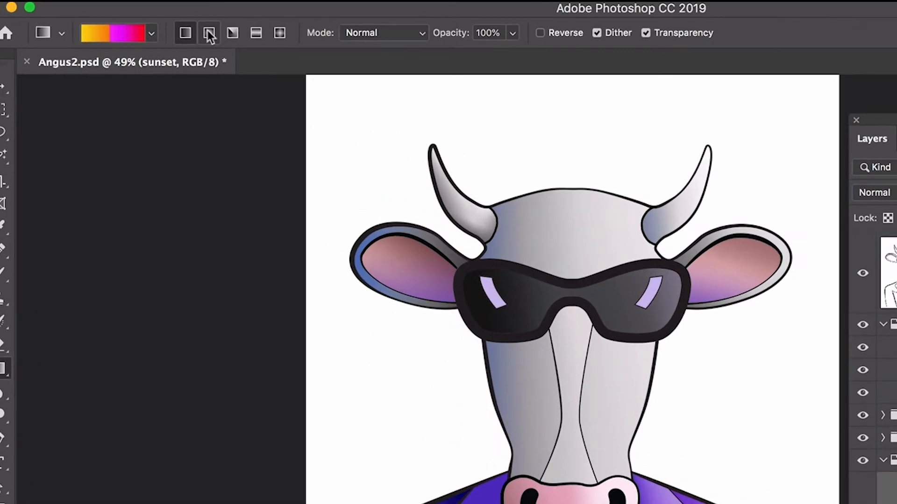
pyautogui.click(173, 40)
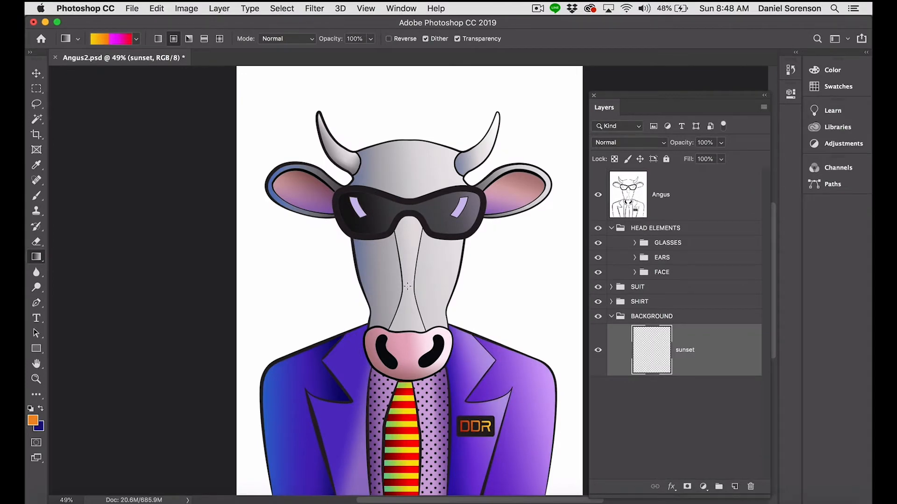
pyautogui.moveTo(407, 286); pyautogui.dragTo(223, 300)
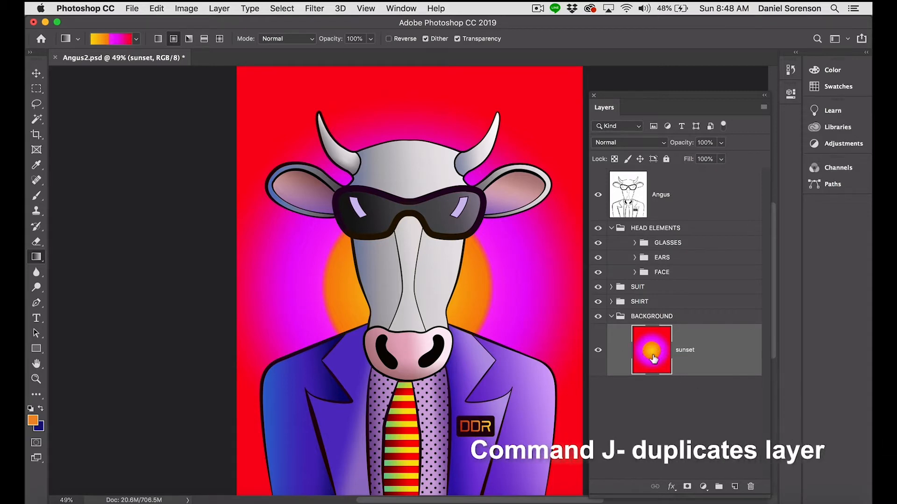
# Duplicate the sunset layer and set the copy's blend mode to Color Burn.
pyautogui.press('super+j')
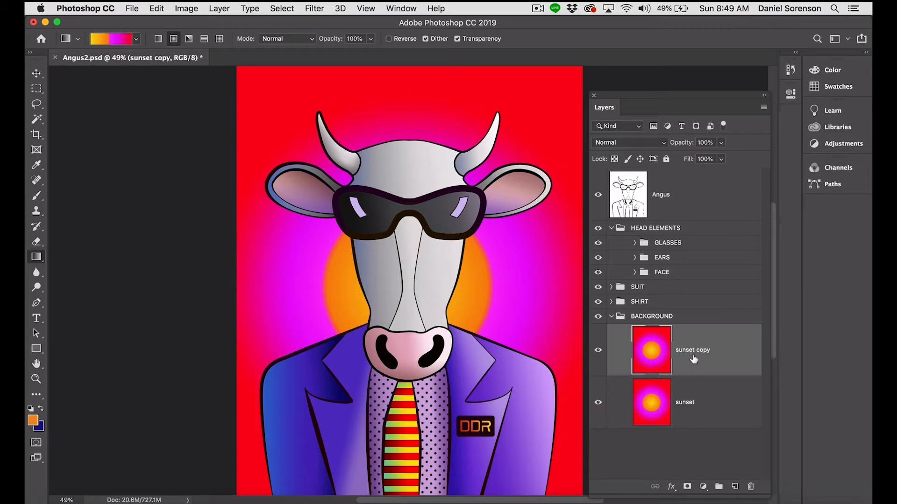
pyautogui.click(630, 142)
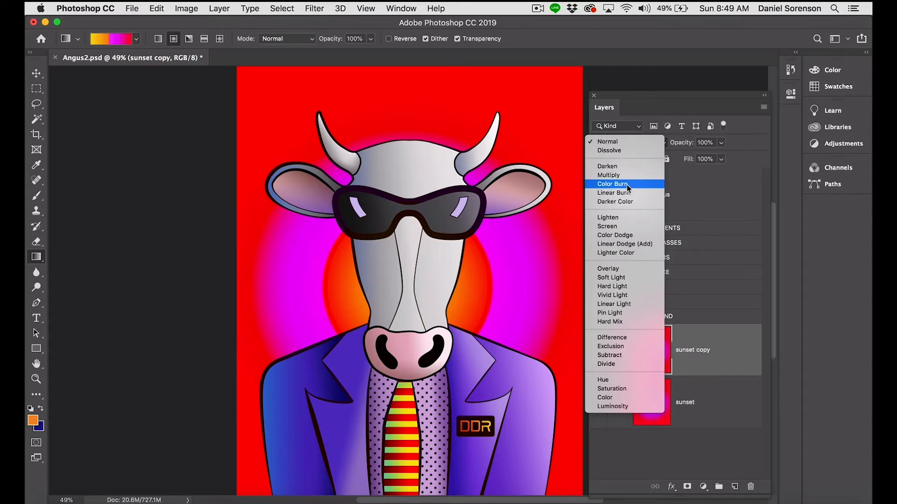
pyautogui.click(628, 187)
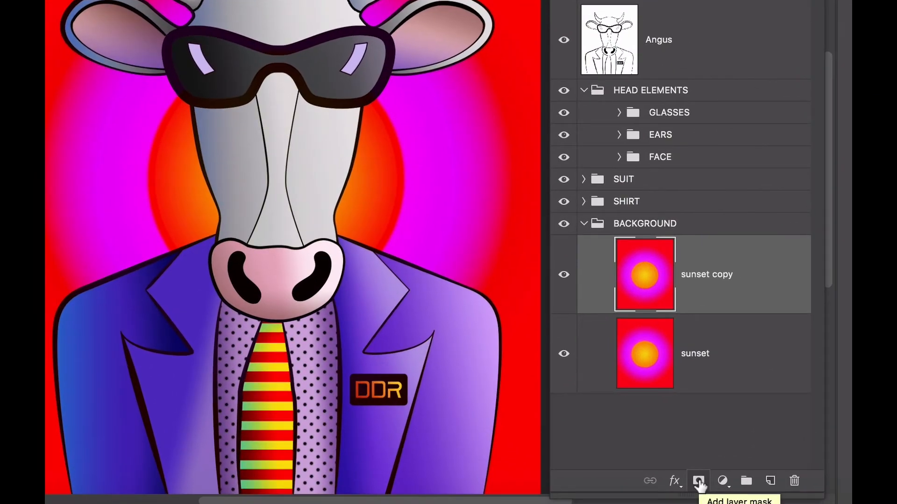
# Add a layer mask and a vector mask to the sunset copy layer.
pyautogui.click(698, 481)
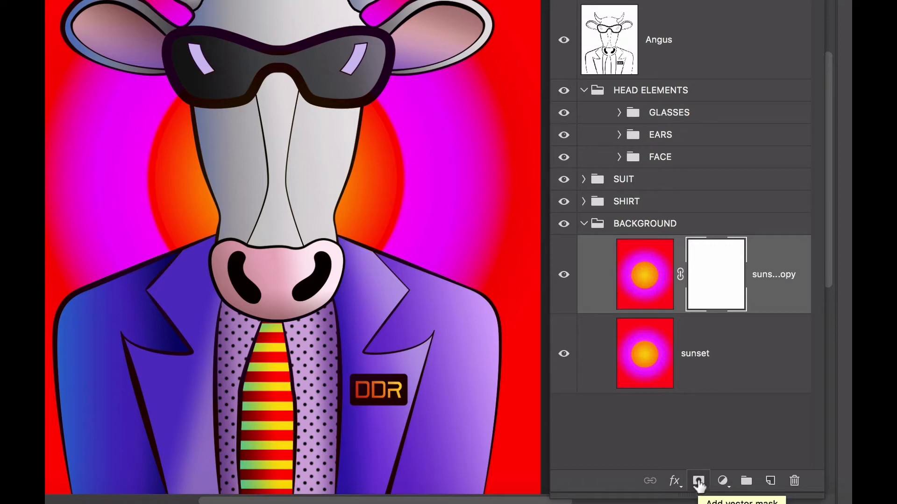
pyautogui.click(699, 481)
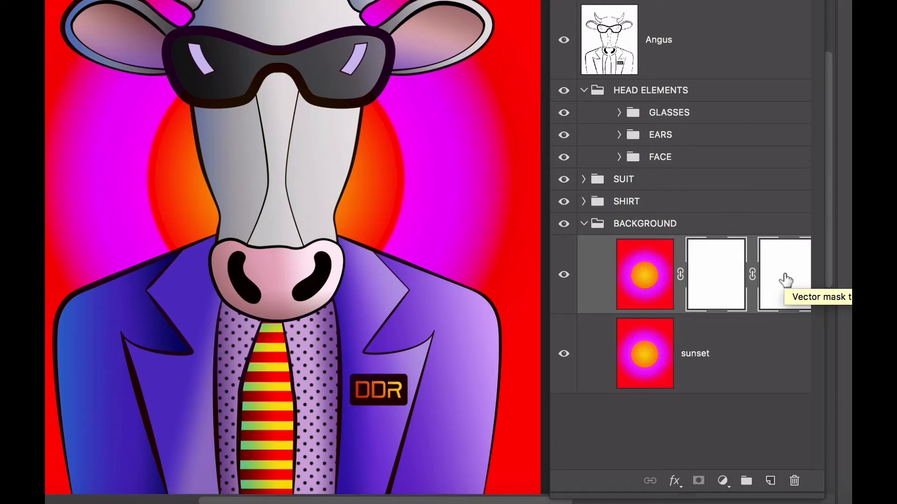
# Delete the vector mask from the sunset copy layer and choose the foreground-to-transparent gradient for its layer mask.
pyautogui.moveTo(785, 282); pyautogui.dragTo(794, 481)
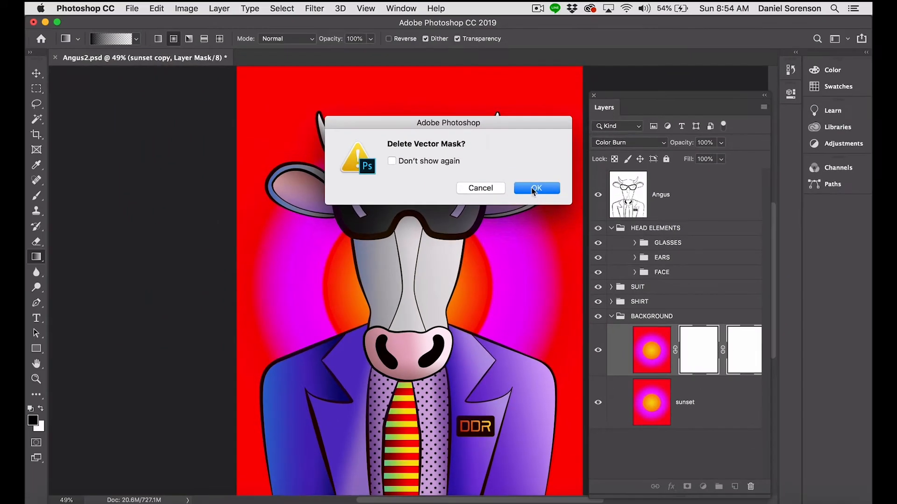
pyautogui.click(536, 189)
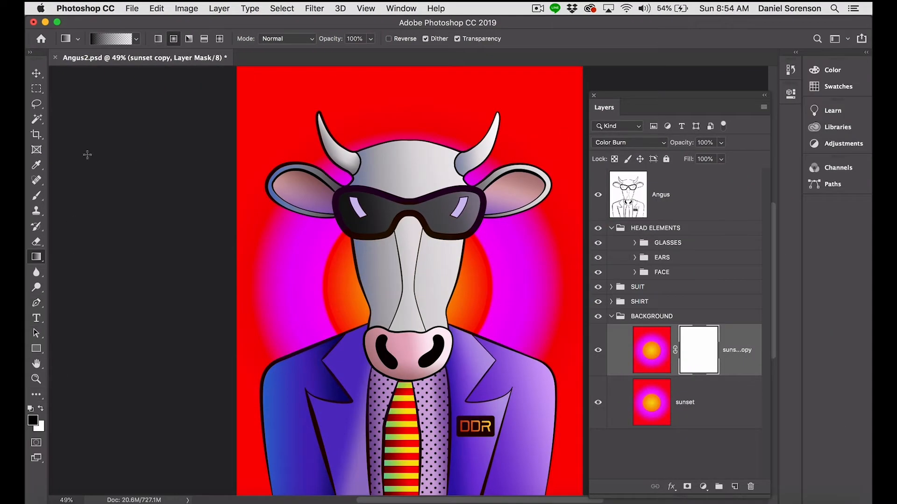
pyautogui.click(136, 39)
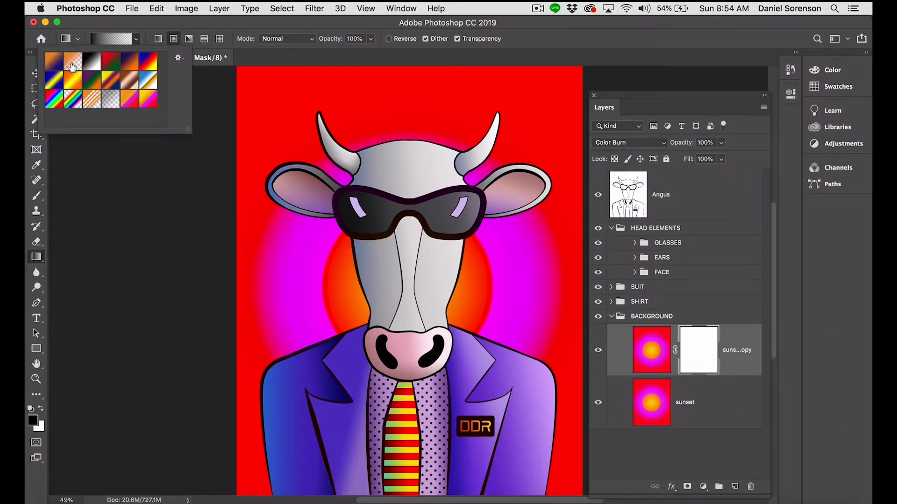
pyautogui.click(72, 68)
pyautogui.click(115, 41)
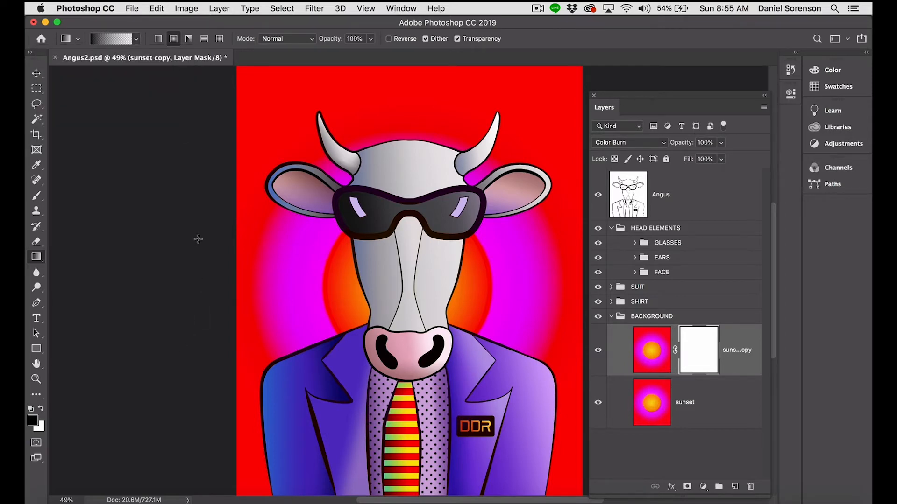
# With black as the foreground colour, darken the centre of the sunset copy's layer mask using repeated radial gradients from the middle of the face outward.
pyautogui.press('x')
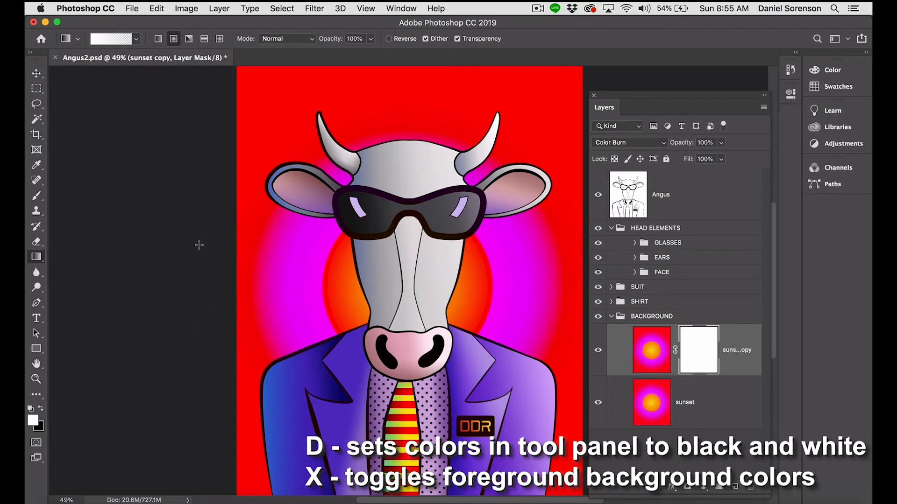
pyautogui.press('x')
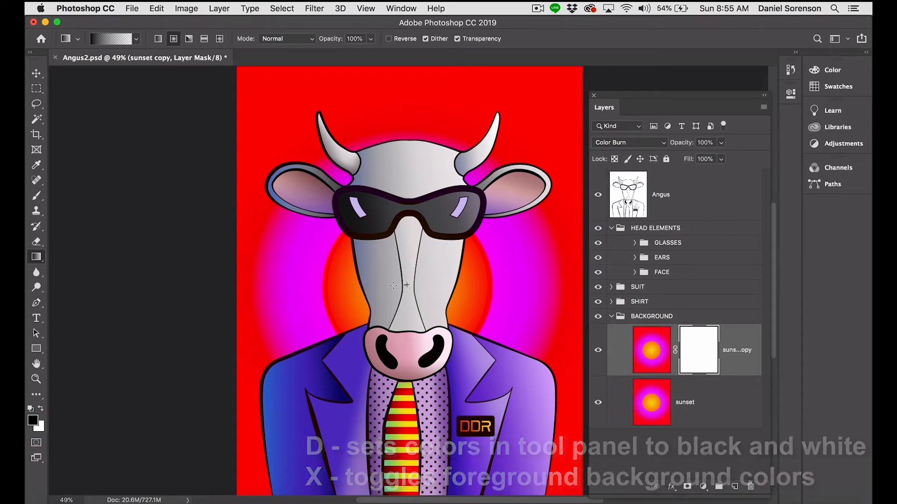
pyautogui.moveTo(393, 285); pyautogui.dragTo(317, 290)
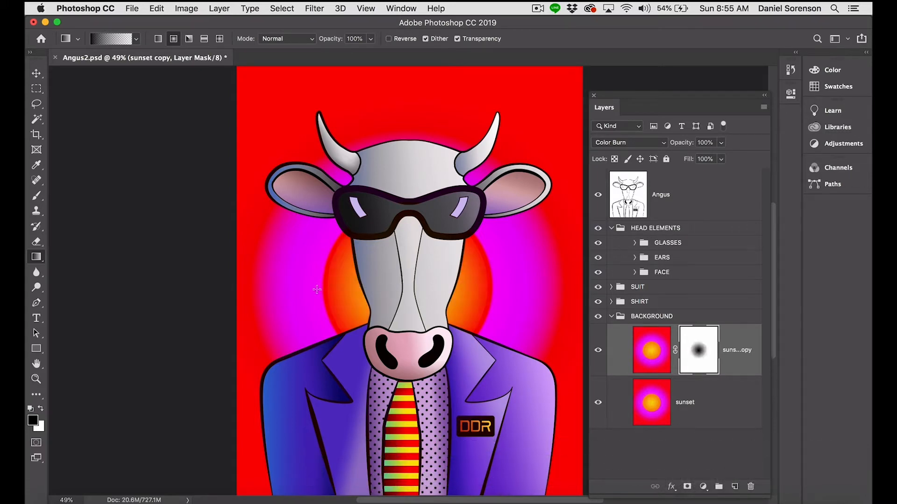
pyautogui.moveTo(408, 285); pyautogui.dragTo(300, 288)
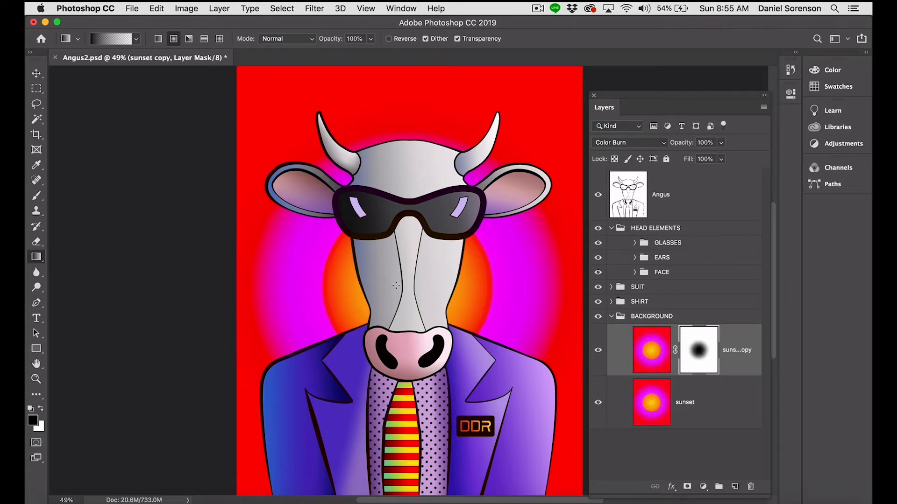
pyautogui.moveTo(408, 285); pyautogui.dragTo(307, 287)
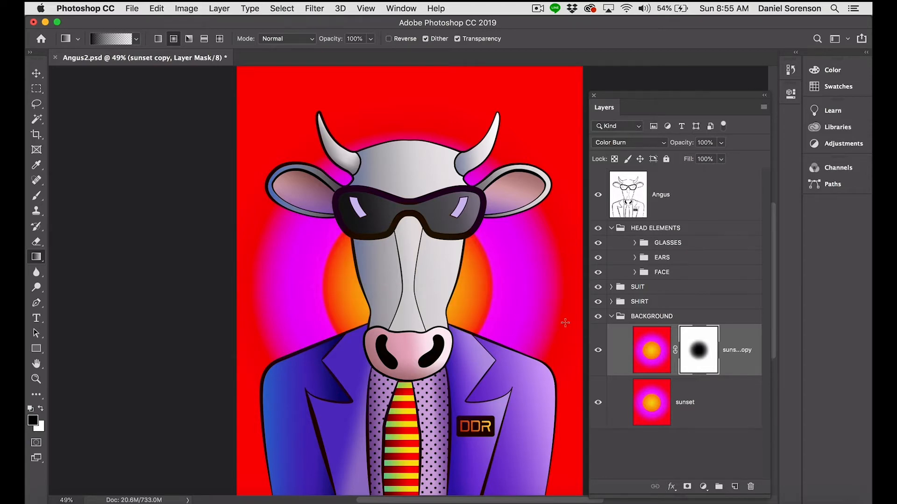
# Add a horizontal-stripe pattern fill layer at 155% scale above the sunset copy and set its blend mode to Color Burn.
pyautogui.click(703, 487)
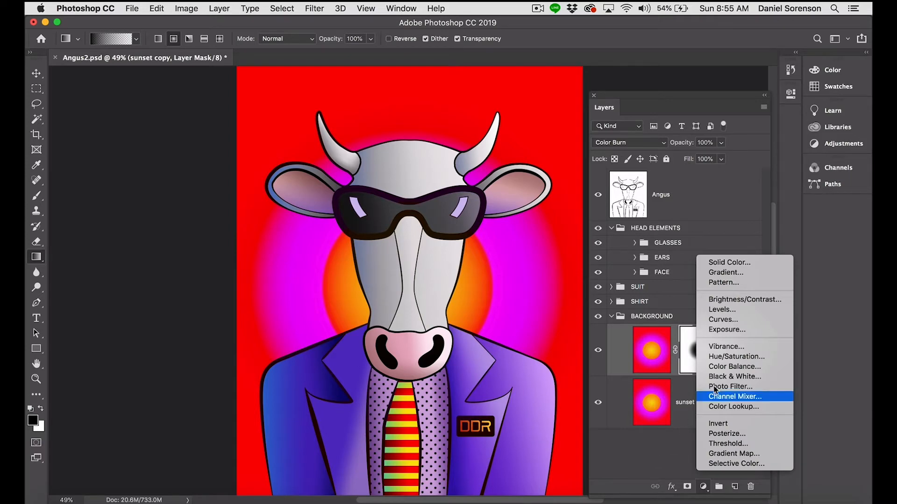
pyautogui.click(736, 283)
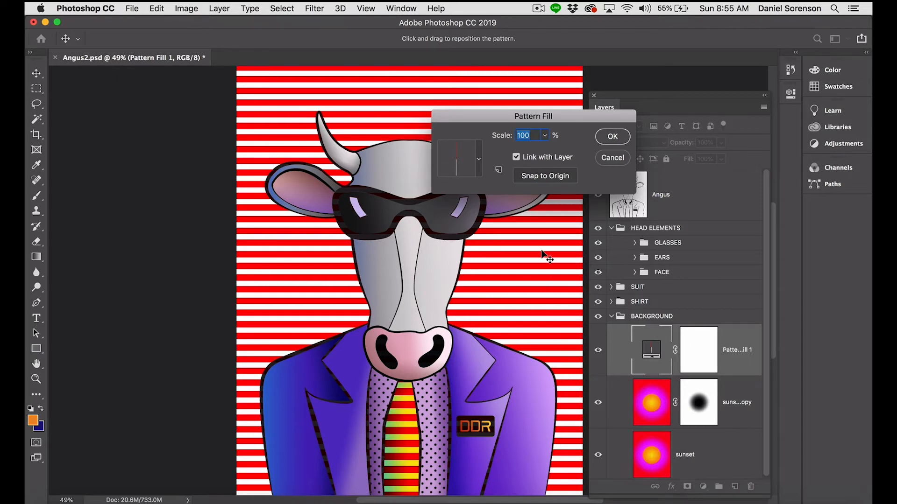
pyautogui.click(472, 172)
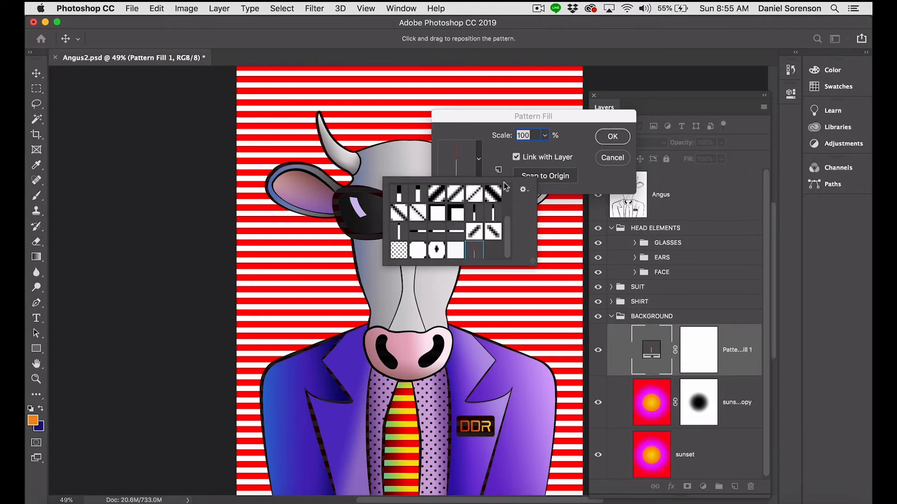
pyautogui.click(474, 164)
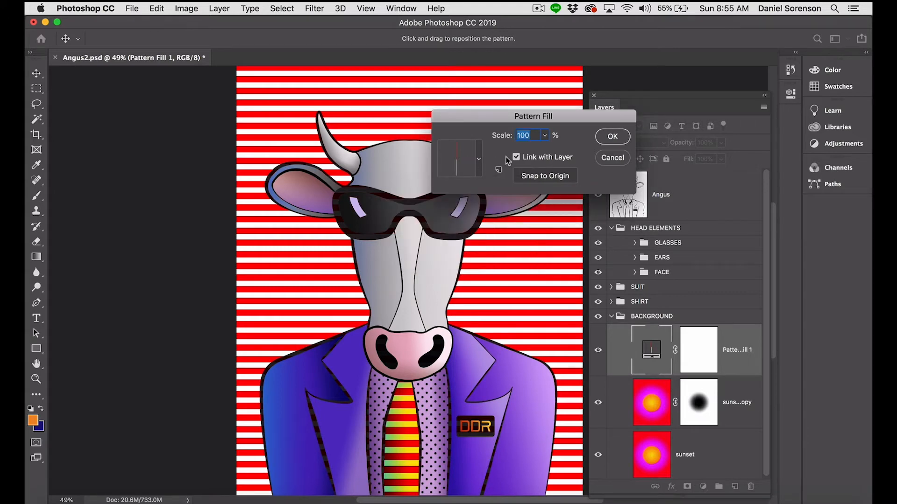
pyautogui.click(545, 135)
pyautogui.moveTo(549, 148); pyautogui.dragTo(546, 148)
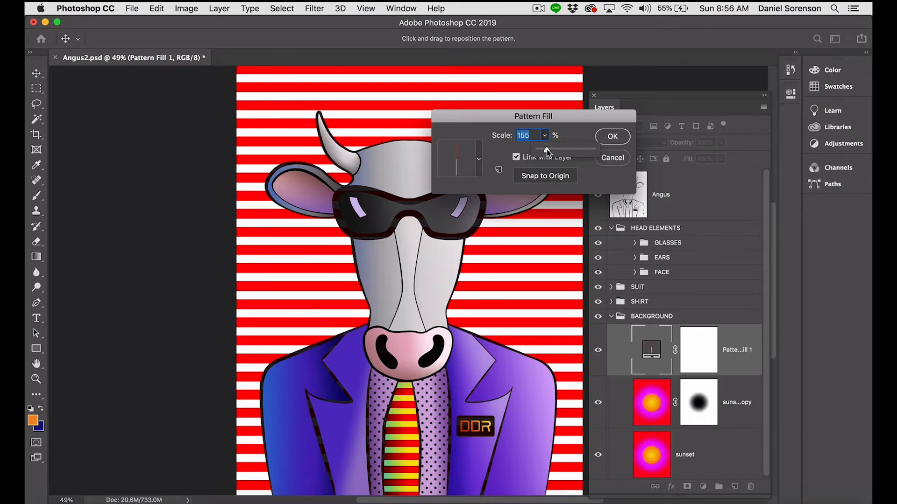
pyautogui.click(612, 136)
pyautogui.press('g')
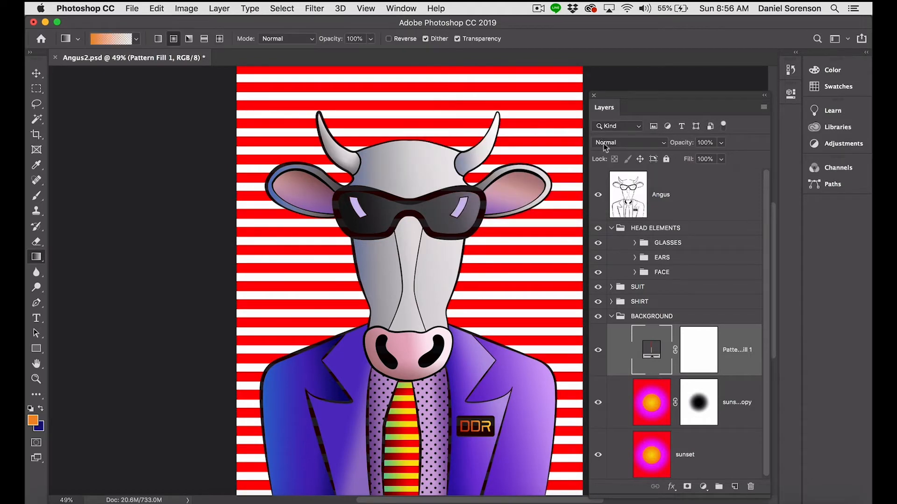
pyautogui.click(627, 143)
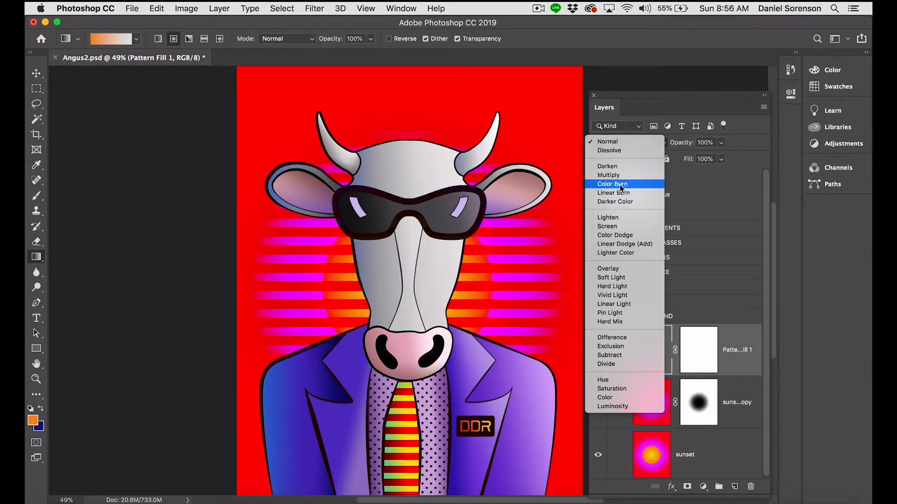
pyautogui.click(627, 185)
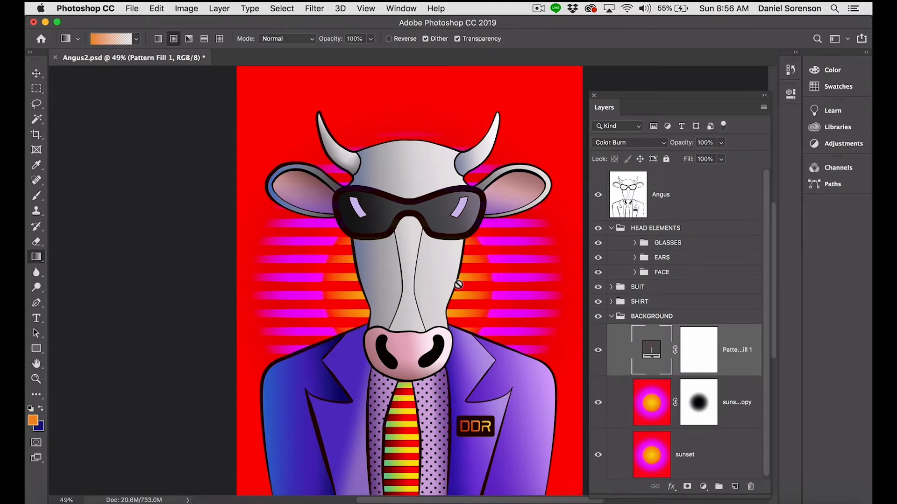
# Mask the stripes out of the sun's centre with repeated black-to-transparent radial gradients on the pattern fill's layer mask.
pyautogui.click(697, 355)
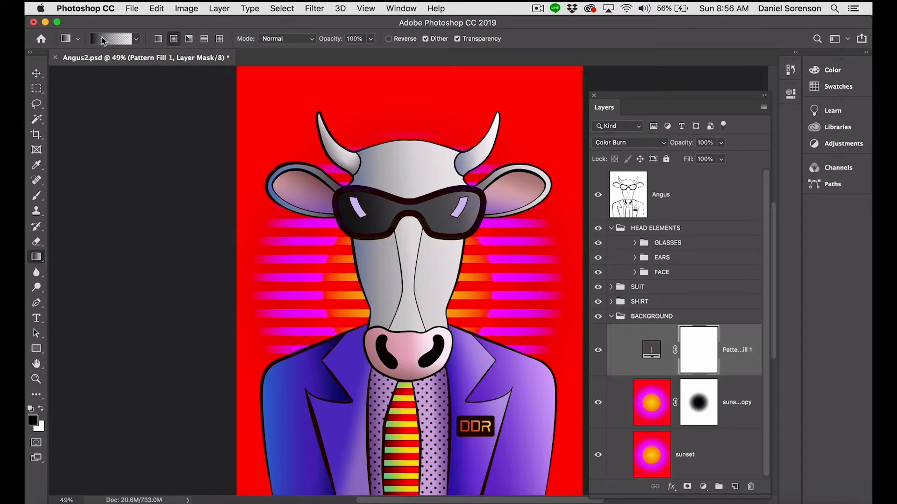
pyautogui.click(137, 41)
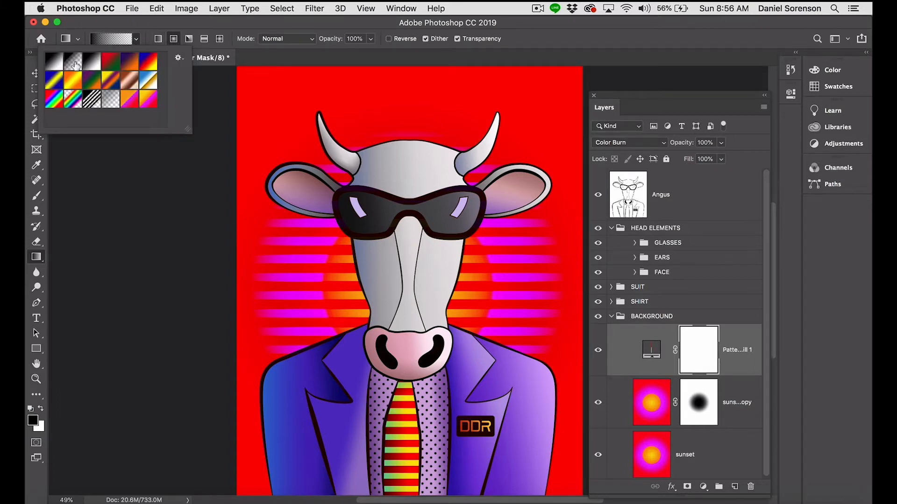
pyautogui.click(119, 40)
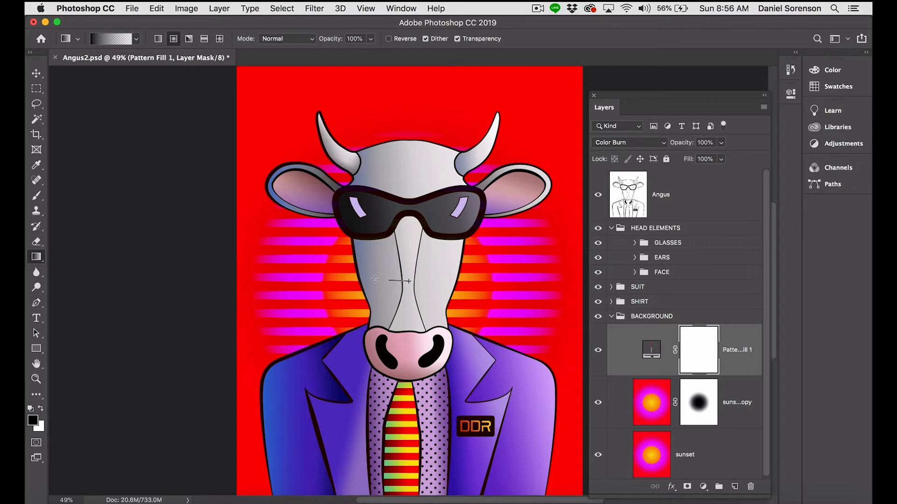
pyautogui.moveTo(375, 280); pyautogui.dragTo(294, 284)
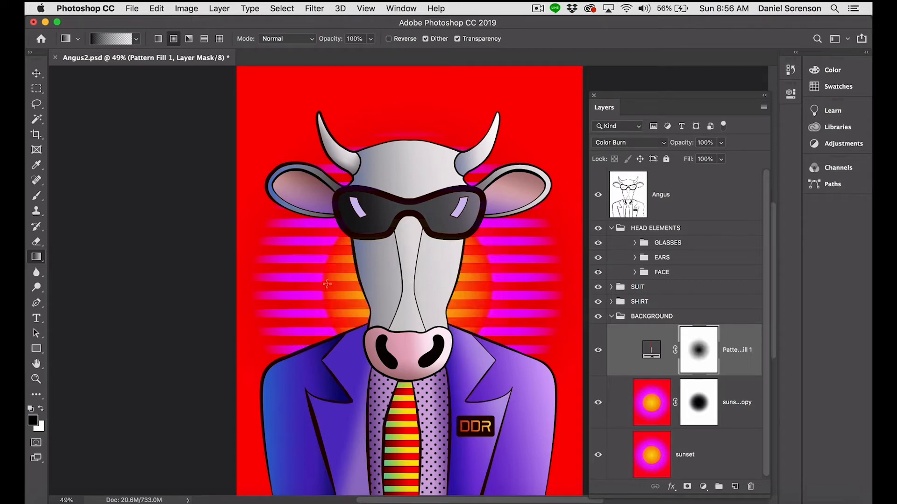
pyautogui.moveTo(406, 282); pyautogui.dragTo(287, 289)
pyautogui.moveTo(407, 286); pyautogui.dragTo(271, 286)
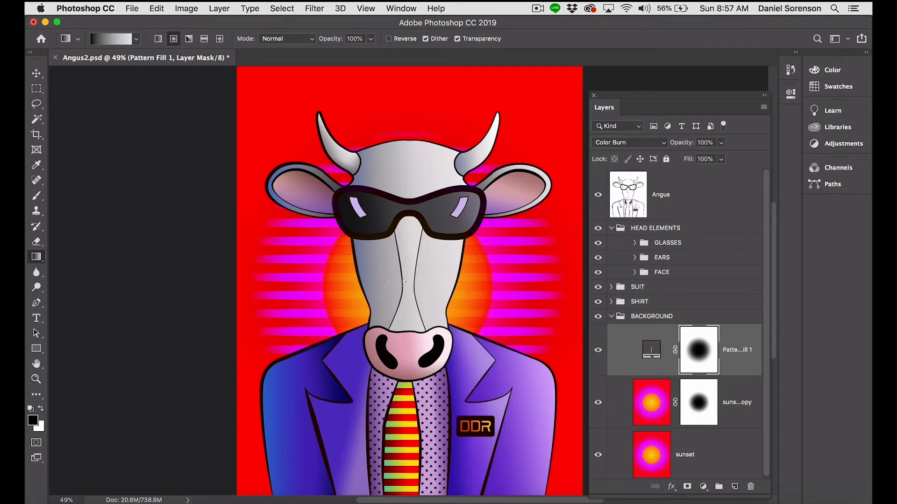
pyautogui.moveTo(387, 283); pyautogui.dragTo(278, 283)
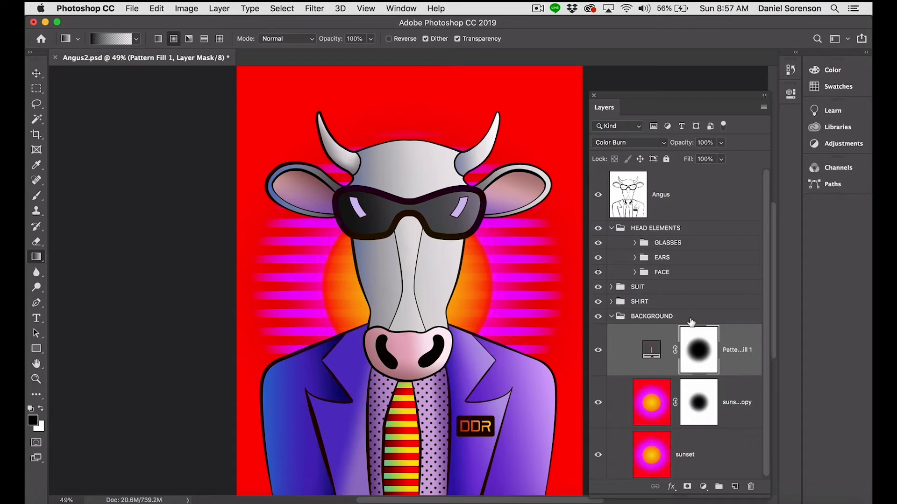
# Fade out the upper stripes with repeated black-to-transparent linear gradients on the pattern fill's mask, from above the head downward.
pyautogui.click(157, 39)
pyautogui.moveTo(407, 125); pyautogui.dragTo(406, 239)
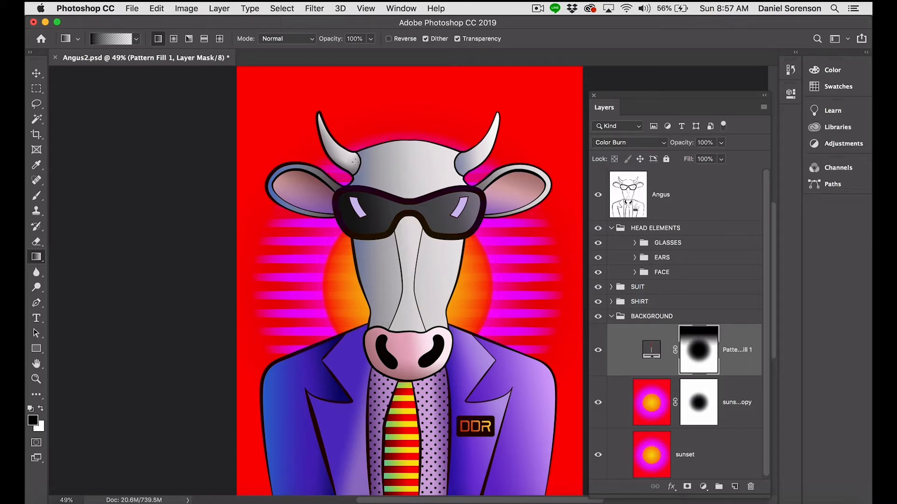
pyautogui.moveTo(398, 131); pyautogui.dragTo(402, 295)
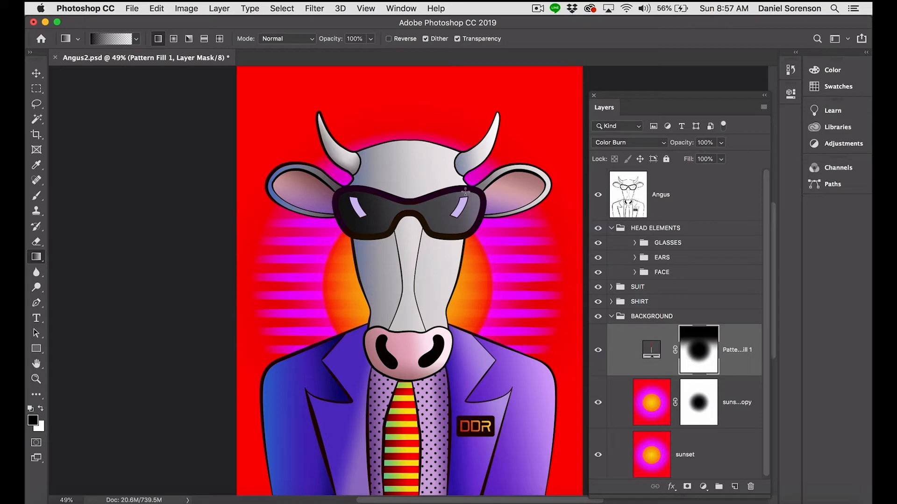
pyautogui.moveTo(404, 131); pyautogui.dragTo(399, 293)
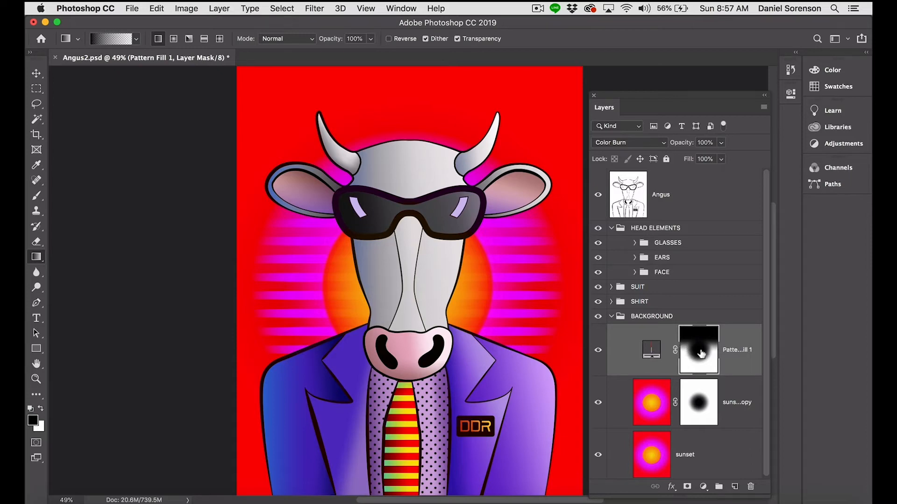
# Show the pattern fill's layer mask on its own, add another downward linear gradient to its upper half, and return to the artwork.
pyautogui.keyDown('alt'); pyautogui.click(701, 353); pyautogui.keyUp('alt')
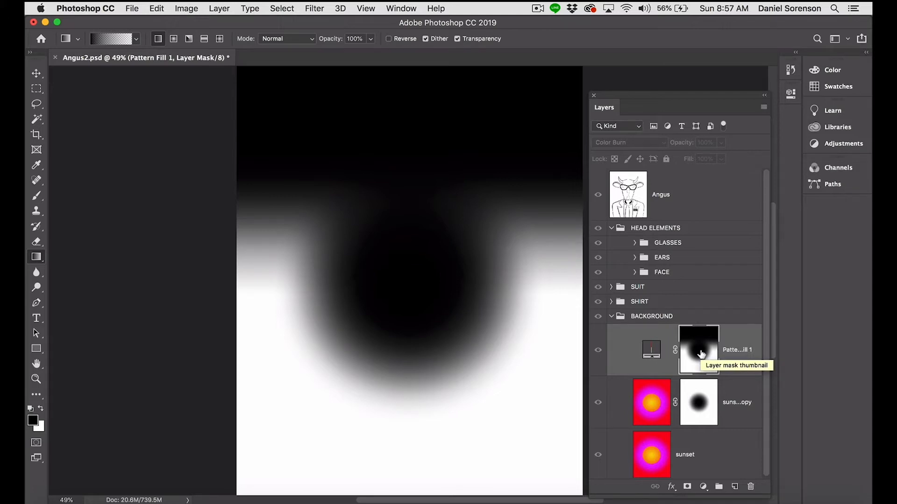
pyautogui.moveTo(405, 118); pyautogui.dragTo(404, 252)
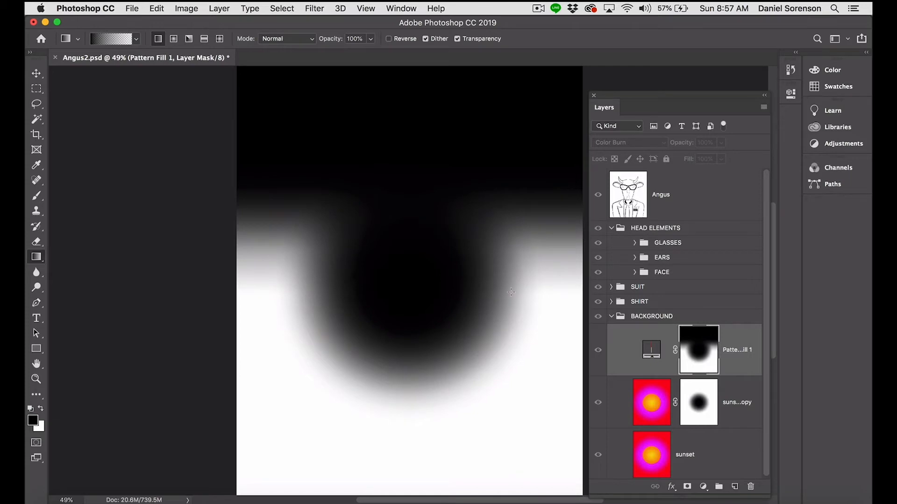
pyautogui.keyDown('alt'); pyautogui.click(698, 343); pyautogui.keyUp('alt')
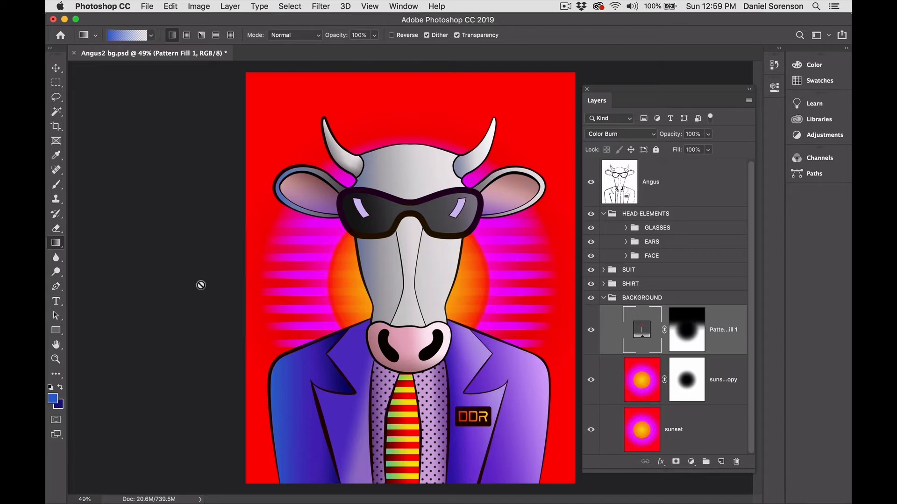
# Create a new layer named "dark tone left" above the pattern fill in the BACKGROUND group.
pyautogui.press('super+shift+n')
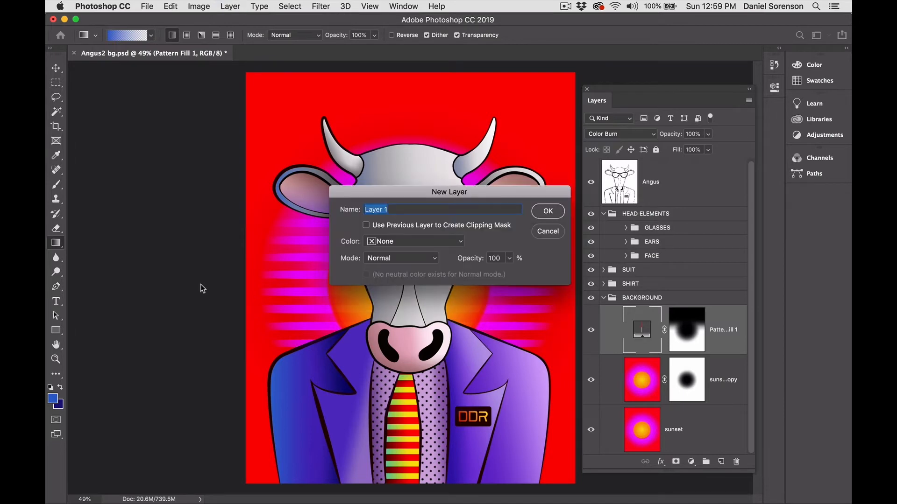
pyautogui.write('dark tone left')
pyautogui.press('Return')
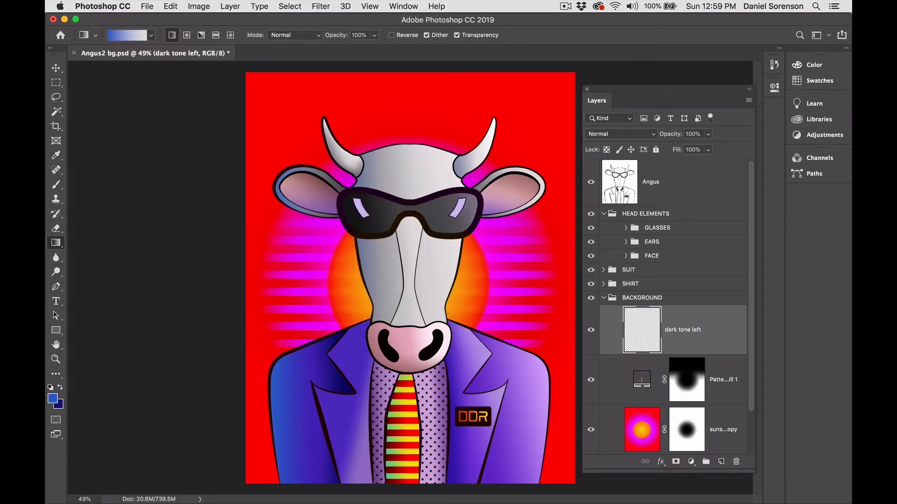
# Set the foreground colour to blue 1a25b3 and apply two linear gradients on the dark tone left layer, from the canvas's left edge across the face.
pyautogui.click(52, 398)
pyautogui.moveTo(421, 156); pyautogui.dragTo(421, 151)
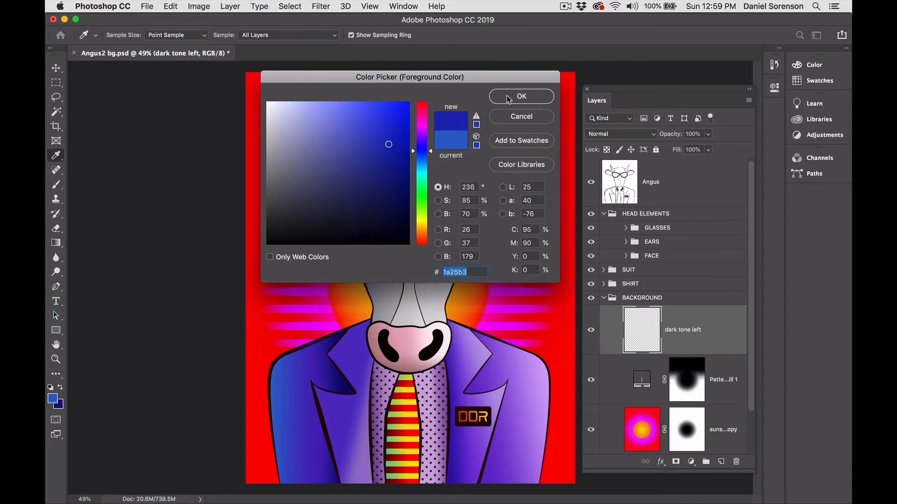
pyautogui.click(508, 97)
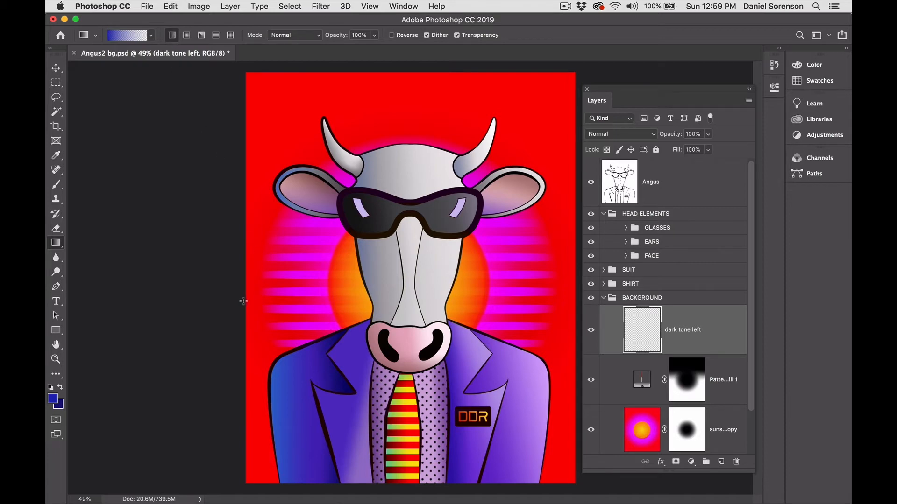
pyautogui.moveTo(243, 301); pyautogui.dragTo(397, 300)
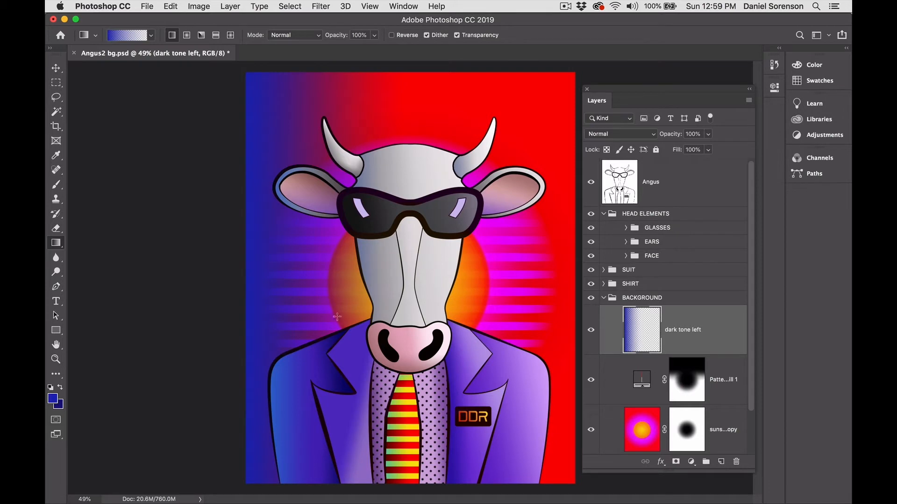
pyautogui.moveTo(239, 310); pyautogui.dragTo(456, 293)
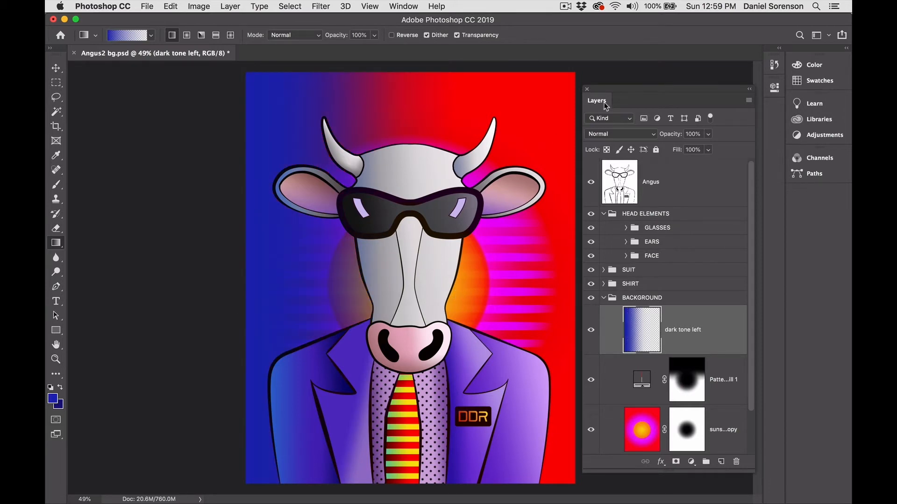
# Set the dark tone left layer to Multiply blending at 90% opacity.
pyautogui.click(616, 135)
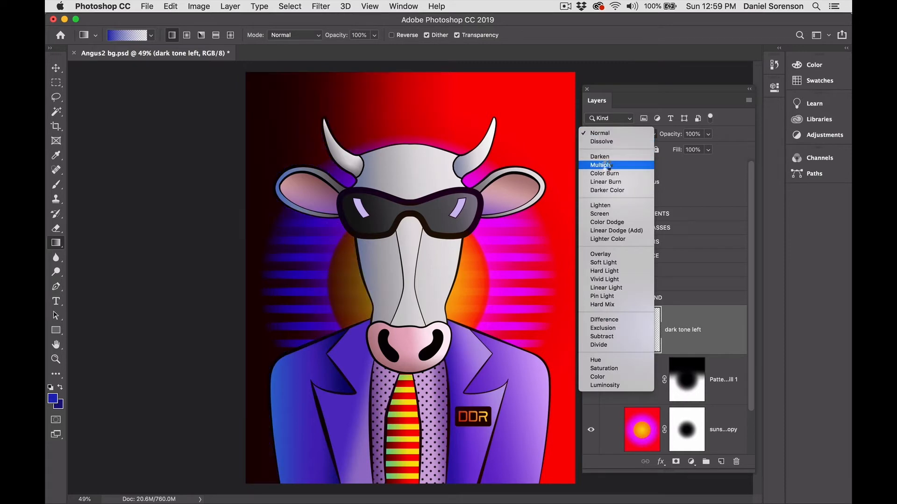
pyautogui.click(606, 166)
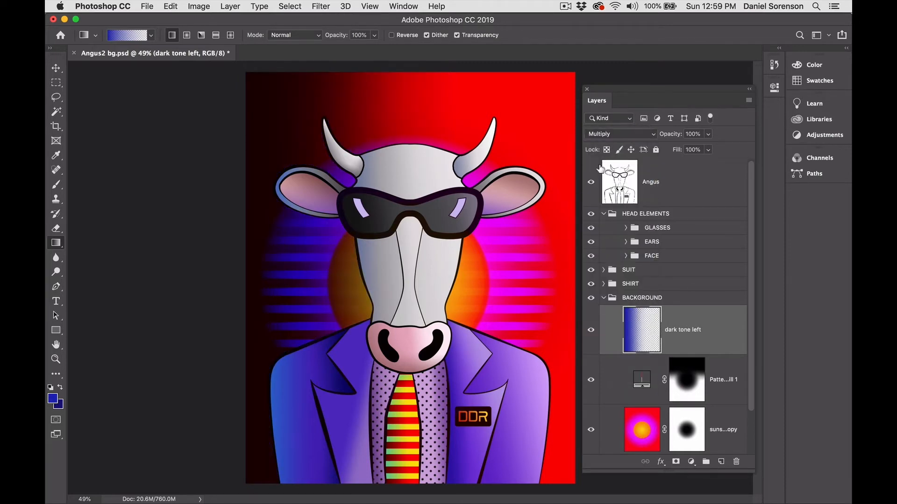
pyautogui.click(707, 135)
pyautogui.moveTo(707, 145); pyautogui.dragTo(705, 151)
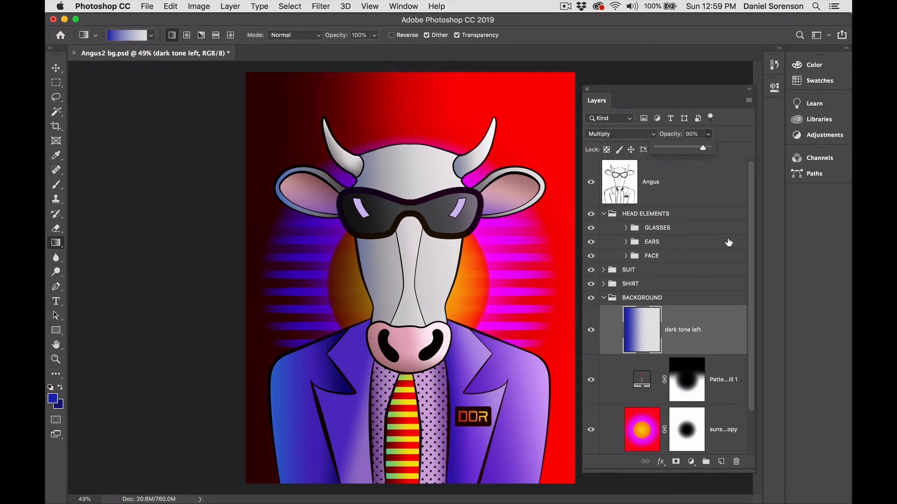
# Create a new layer named "reflected light" above the dark tone left layer.
pyautogui.press('super+shift+n')
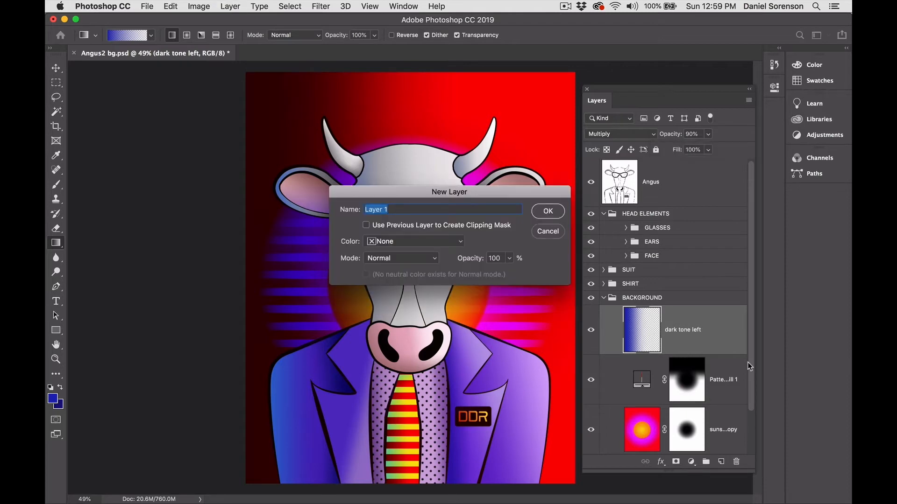
pyautogui.write('reflected light')
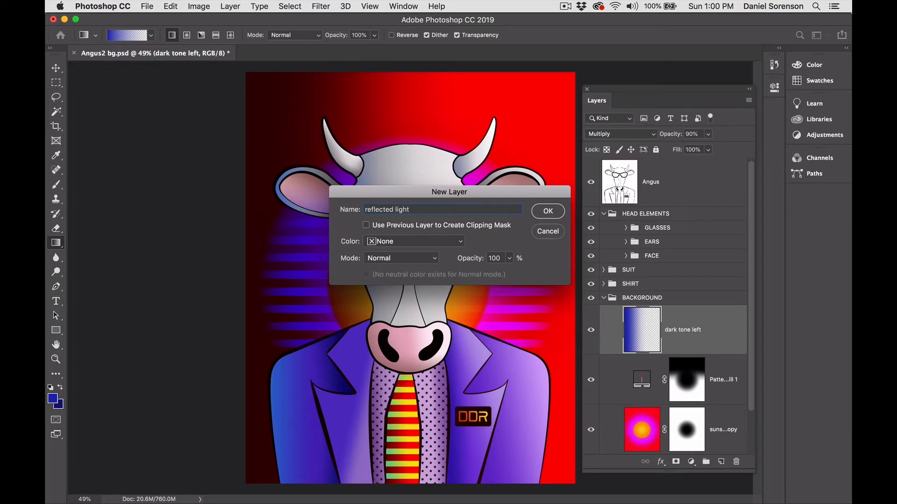
pyautogui.press('Return')
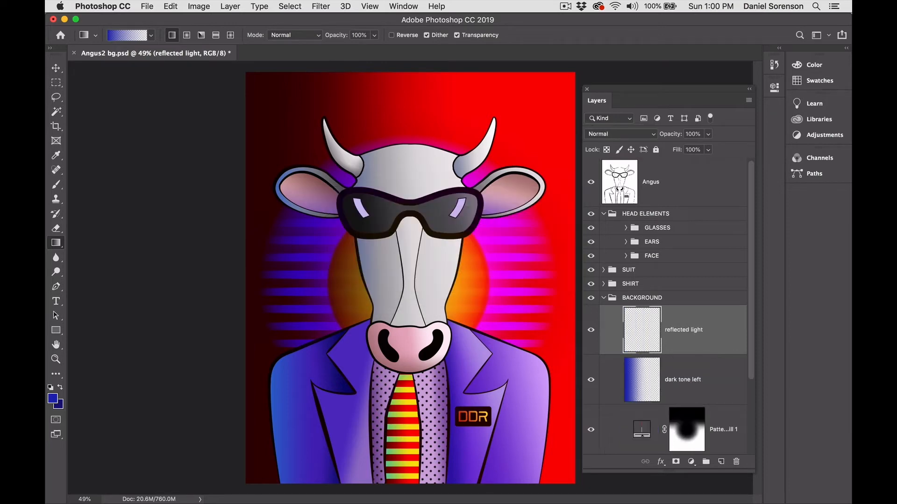
# Sample the jacket's lighter blue, apply two short linear gradients inward from the canvas's left edge, and blend the reflected light layer as Linear Light.
pyautogui.keyDown('alt'); pyautogui.click(279, 397); pyautogui.keyUp('alt')
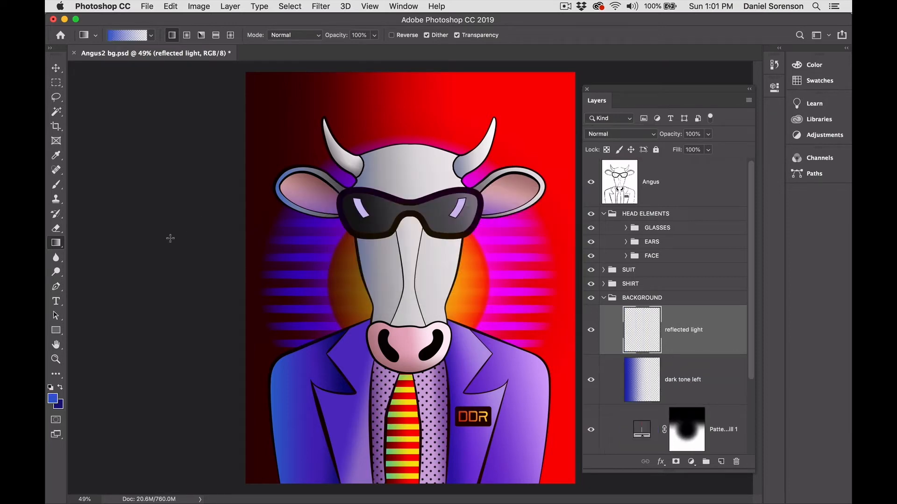
pyautogui.keyDown('alt'); pyautogui.click(278, 378); pyautogui.keyUp('alt')
pyautogui.moveTo(212, 272); pyautogui.dragTo(290, 270)
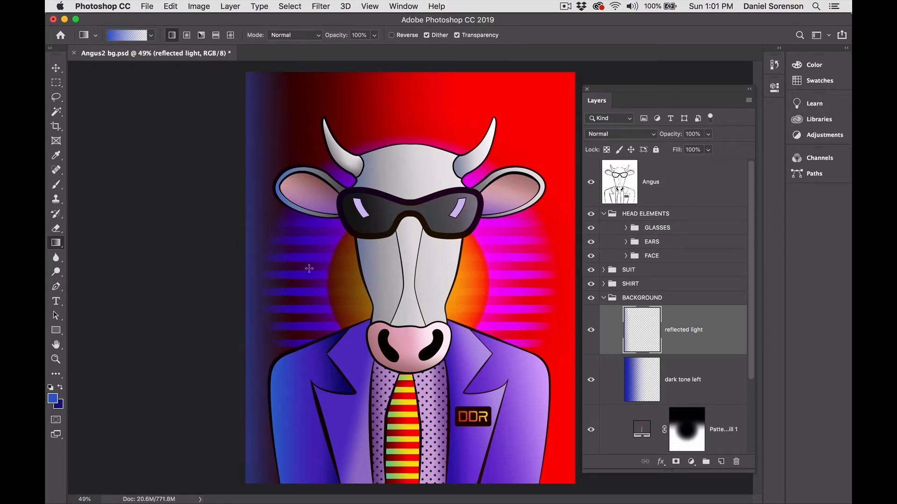
pyautogui.moveTo(213, 249); pyautogui.dragTo(298, 272)
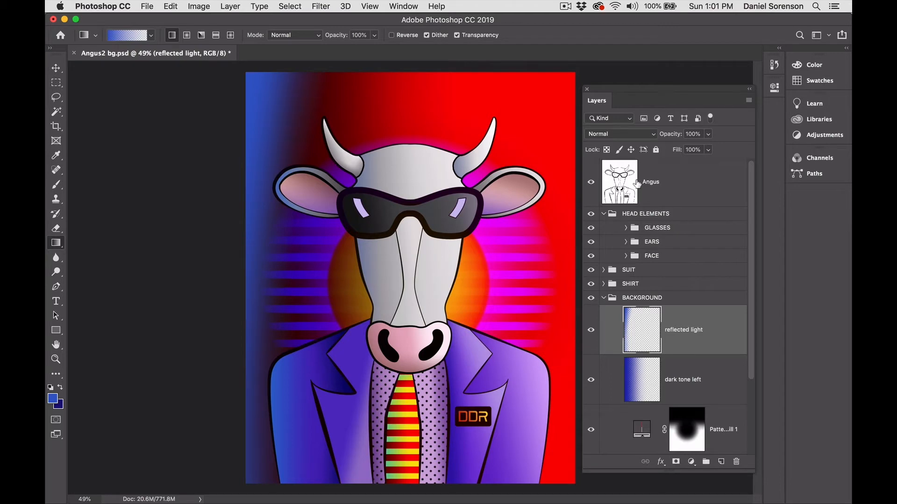
pyautogui.click(614, 135)
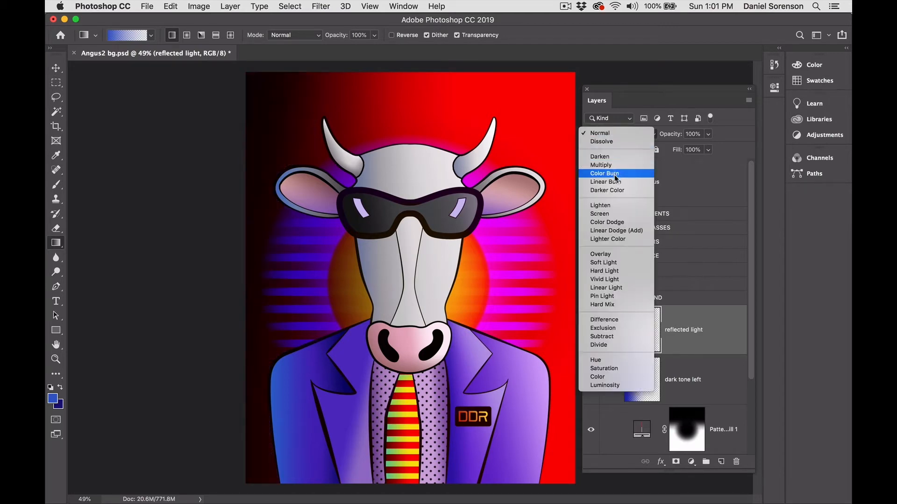
pyautogui.click(611, 289)
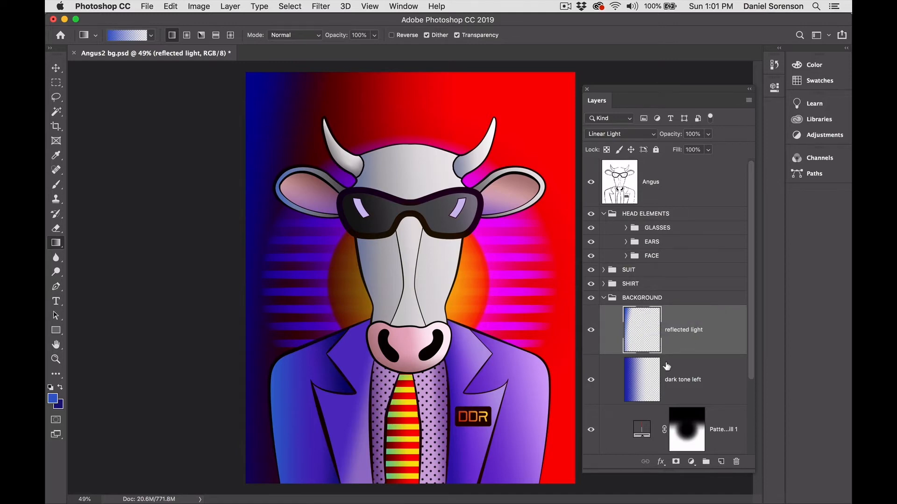
# Create a new layer named "dark tone tope" above the reflected light layer.
pyautogui.press('super+shift+n')
pyautogui.write('dar')
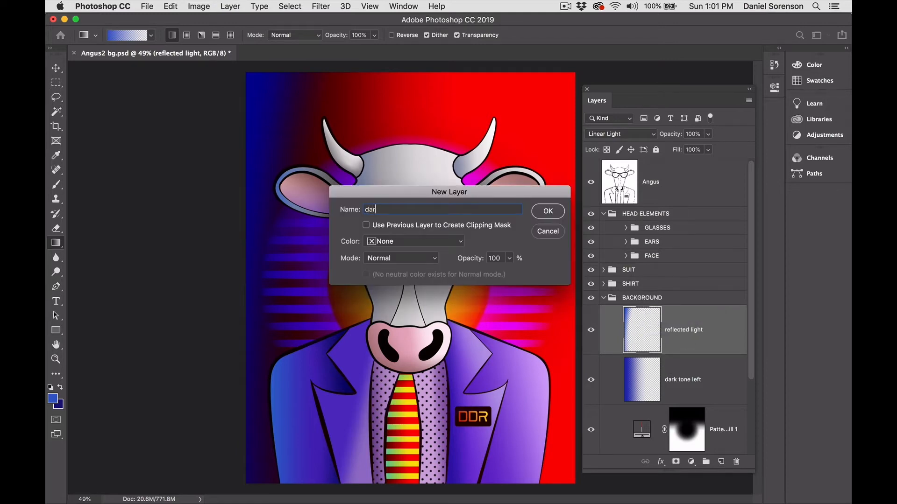
pyautogui.write('k tone tope')
pyautogui.press('Return')
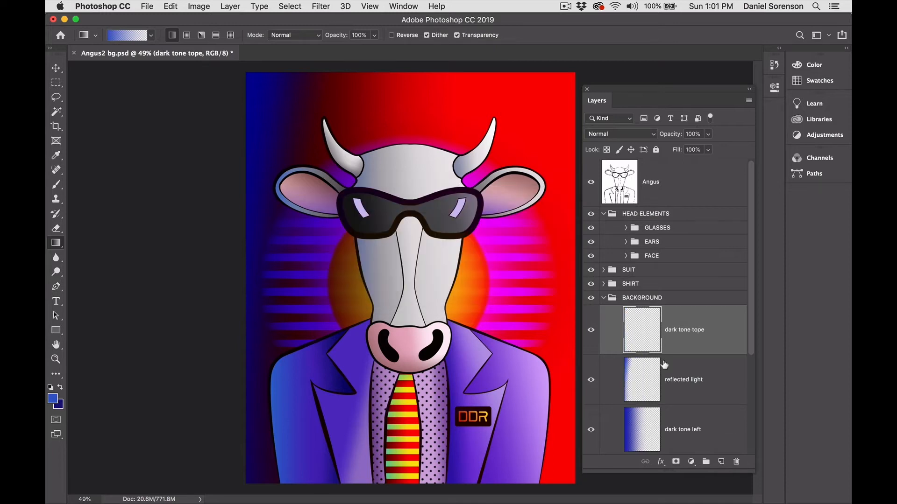
# Sample a very dark purple from the artwork and apply two diagonal linear gradients downward from above the canvas on the dark tone tope layer.
pyautogui.keyDown('alt'); pyautogui.click(266, 430); pyautogui.keyUp('alt')
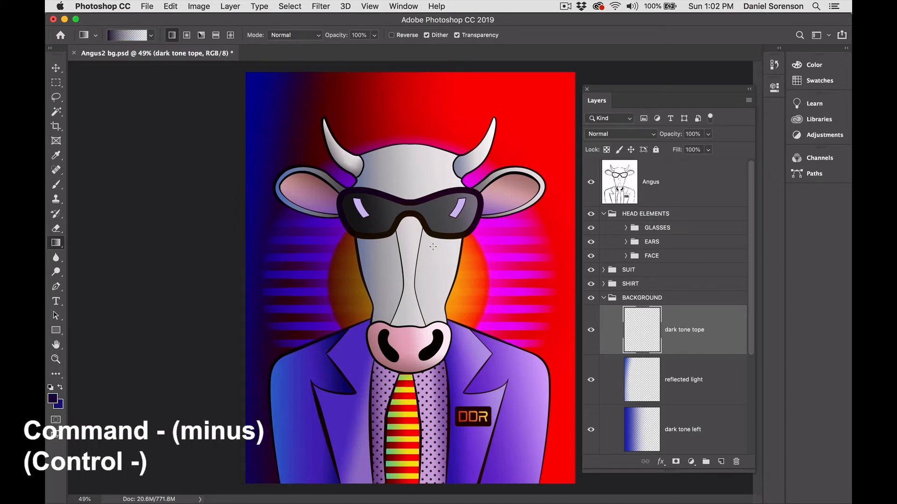
pyautogui.press('super+minus')
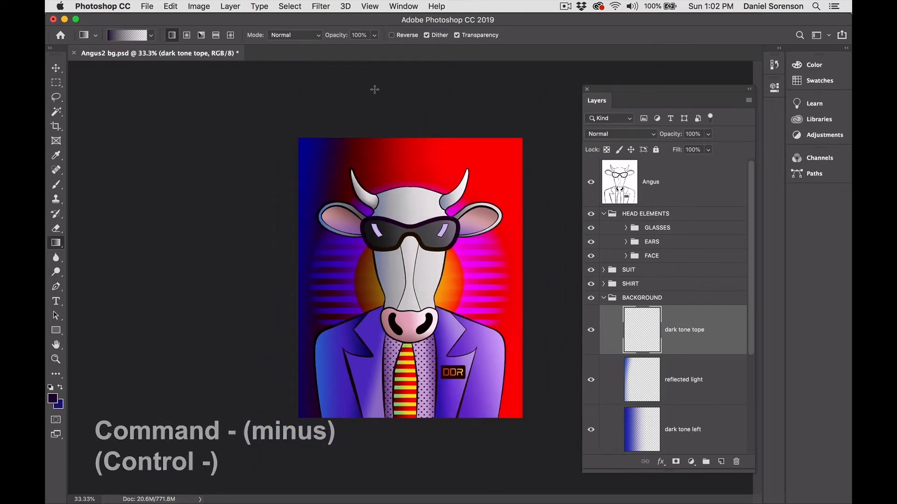
pyautogui.moveTo(379, 95); pyautogui.dragTo(429, 220)
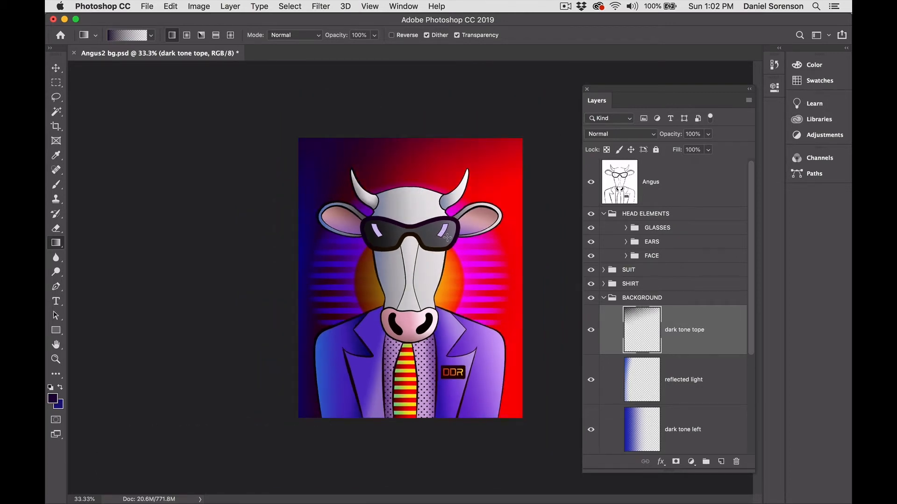
pyautogui.moveTo(393, 91); pyautogui.dragTo(433, 183)
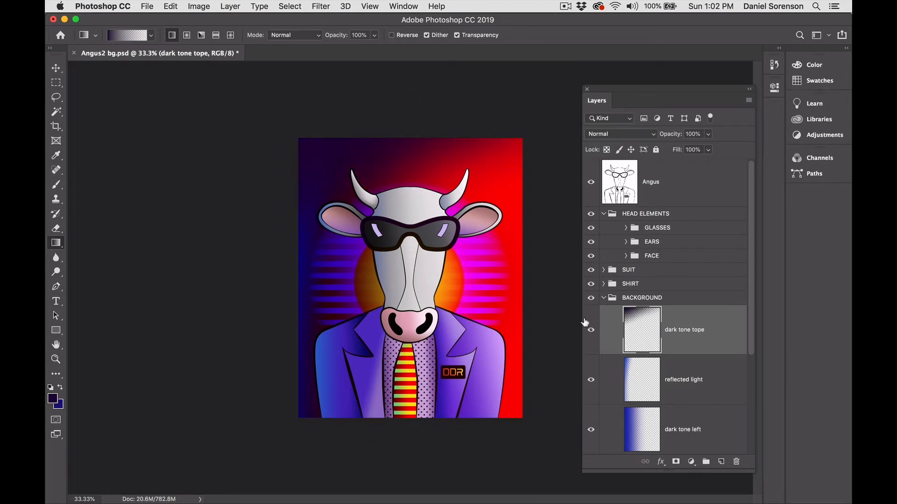
# Create a new layer named "dark tone lower right" above the dark tone tope layer.
pyautogui.scroll(-3, 584, 321)
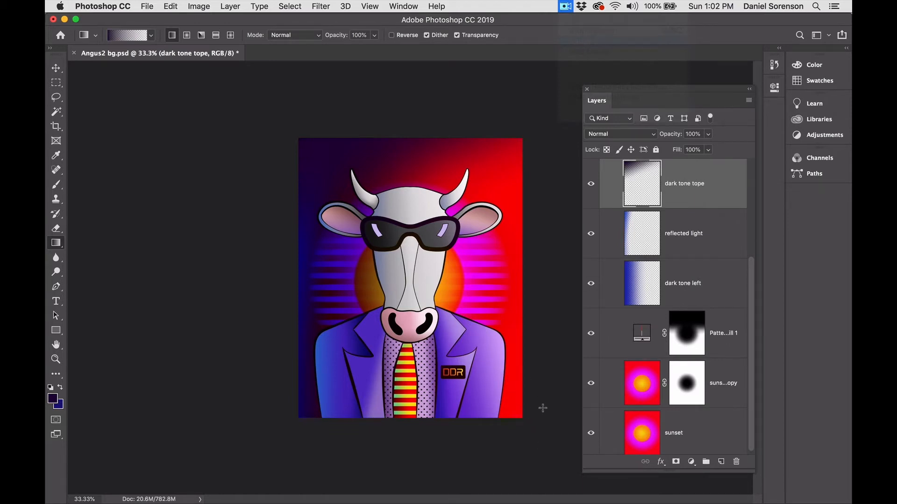
pyautogui.press('super+shift+n')
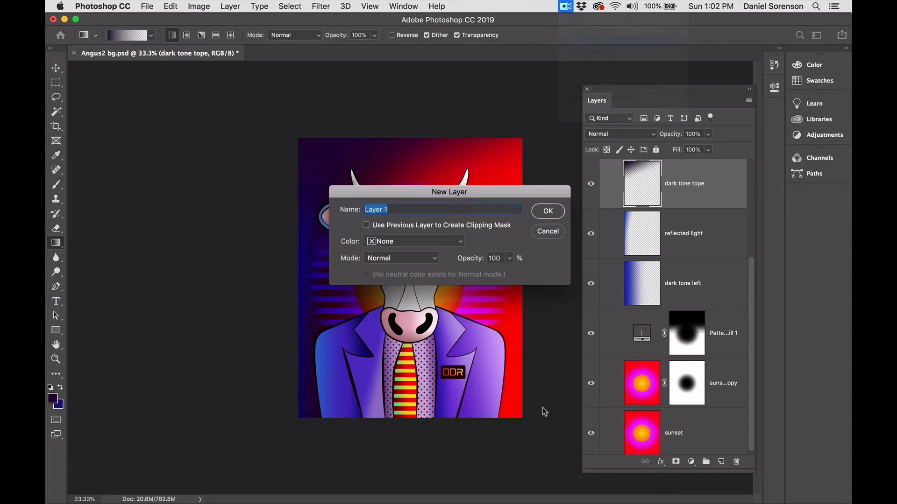
pyautogui.write('dark tone lower right')
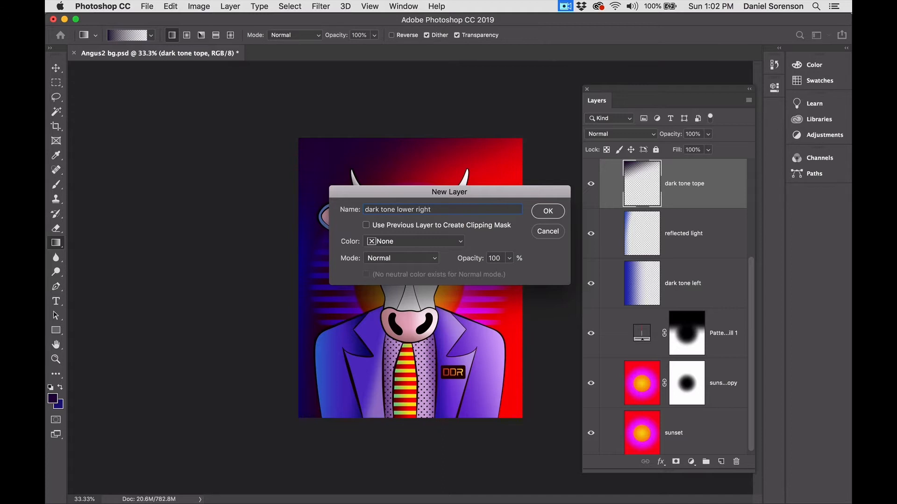
pyautogui.press('Return')
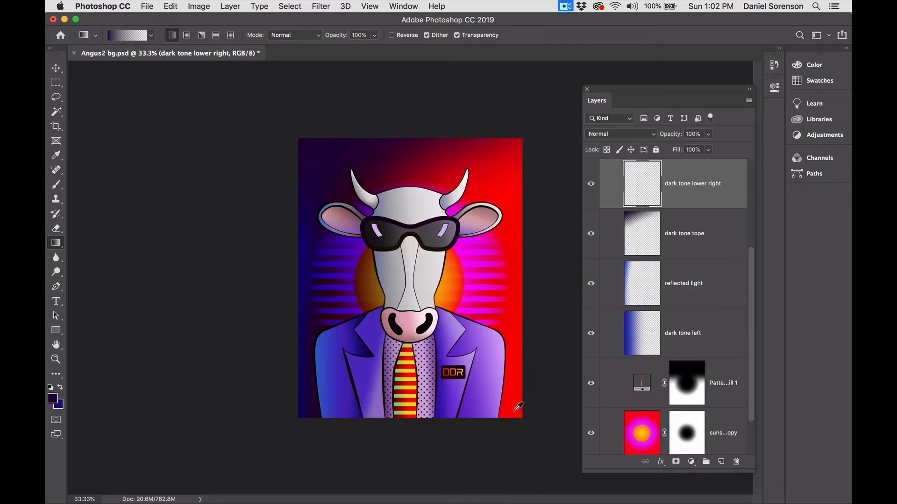
# Sample the background's red as the foreground colour and darken it to 8f0d0d.
pyautogui.keyDown('alt'); pyautogui.click(514, 397); pyautogui.keyUp('alt')
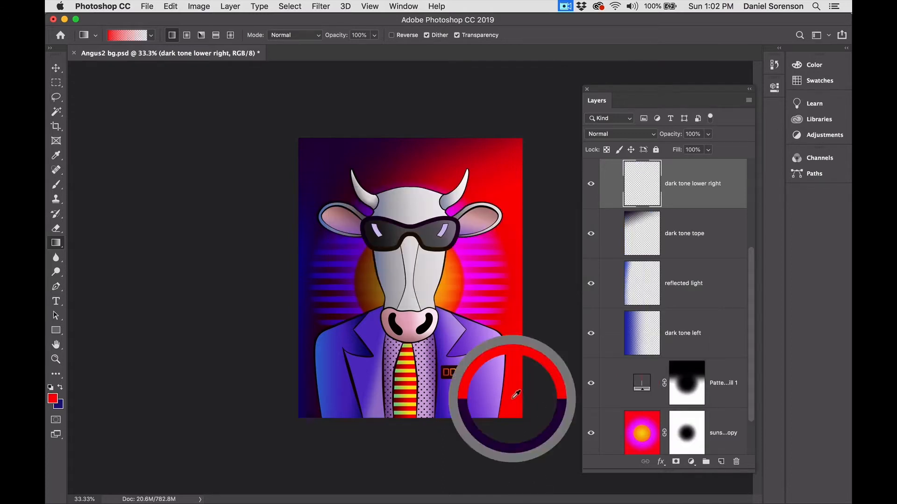
pyautogui.click(53, 398)
pyautogui.moveTo(401, 123); pyautogui.dragTo(397, 166)
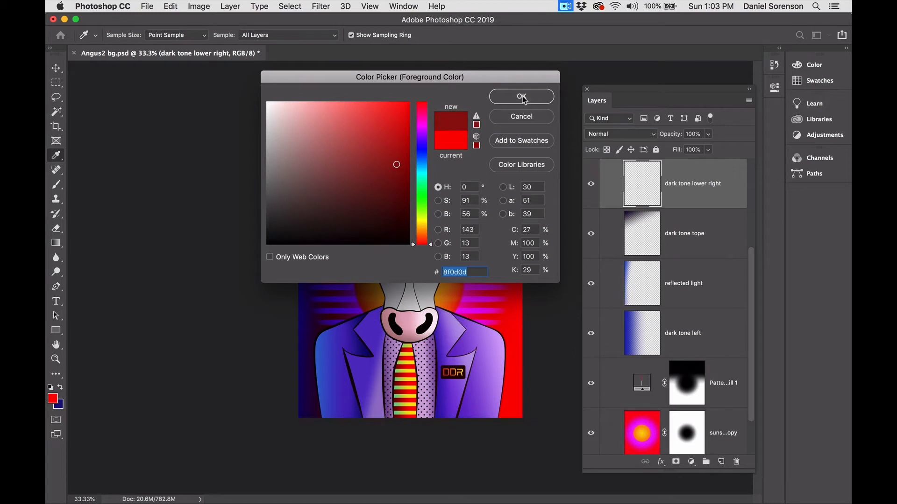
pyautogui.click(522, 96)
# Apply a diagonal linear gradient from the canvas's lower-right corner toward the tie and set the dark tone lower right layer to Multiply.
pyautogui.press('g')
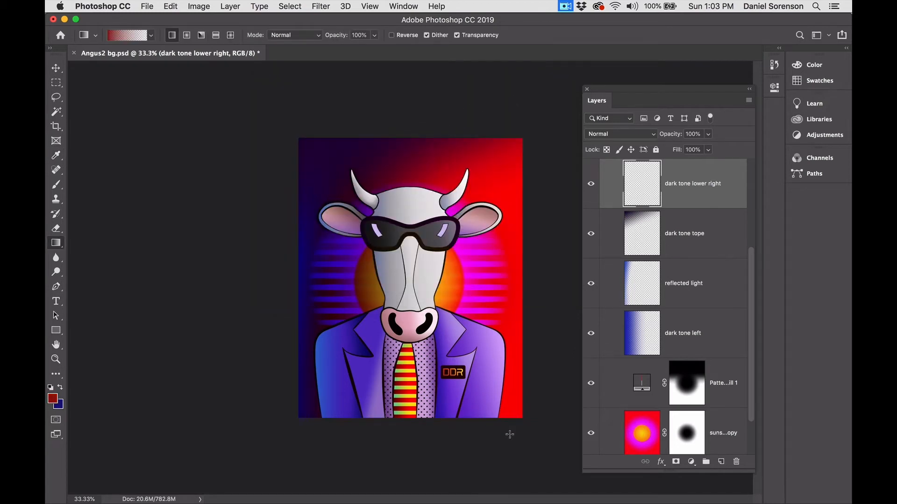
pyautogui.moveTo(510, 434); pyautogui.dragTo(440, 353)
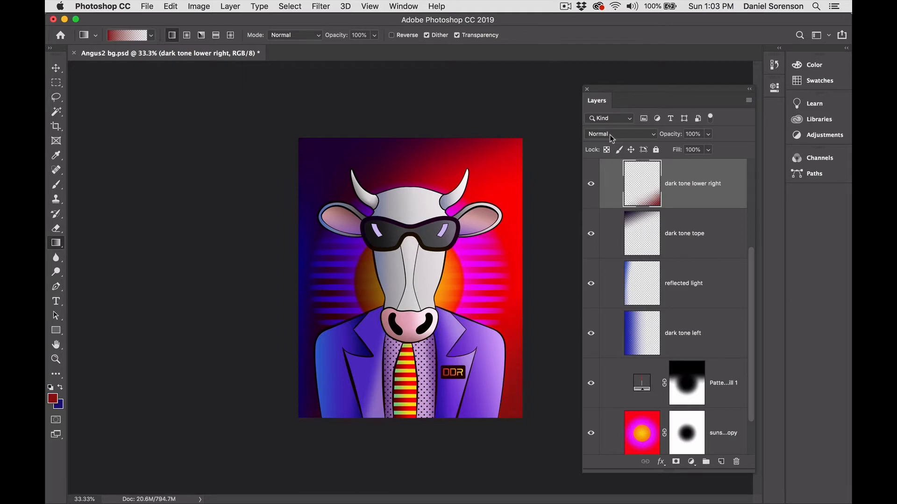
pyautogui.click(612, 136)
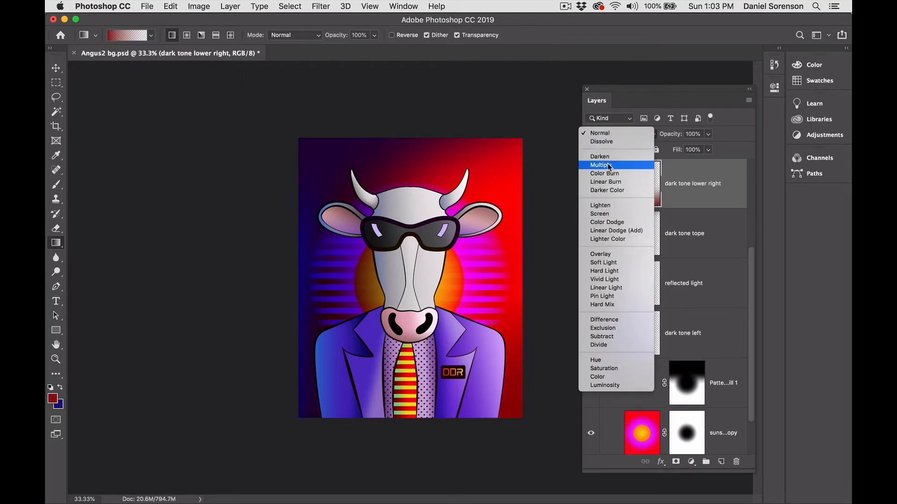
pyautogui.click(610, 167)
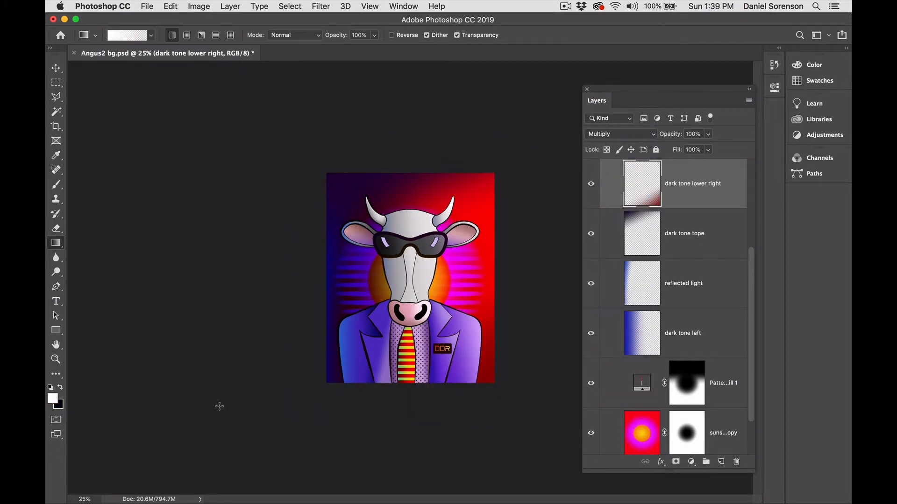
# Create a new layer named "street light" above the dark tone lower right layer.
pyautogui.press('super+shift+n')
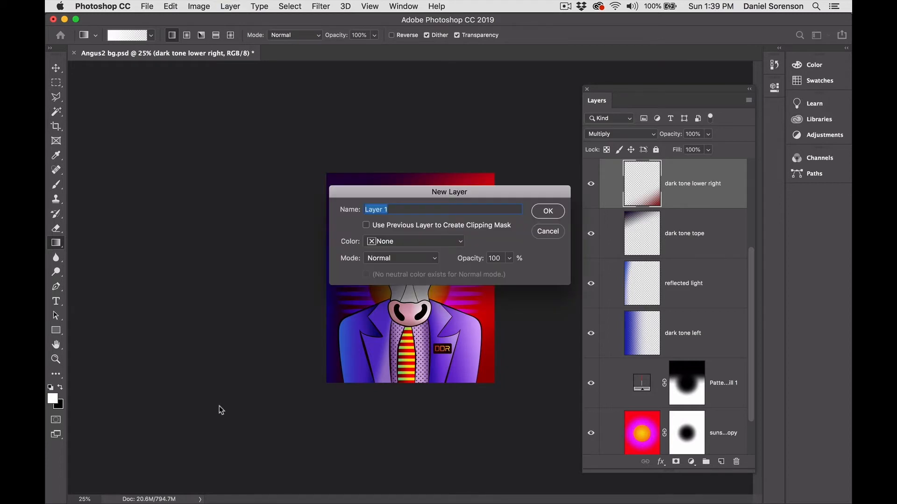
pyautogui.write('street light')
pyautogui.press('Return')
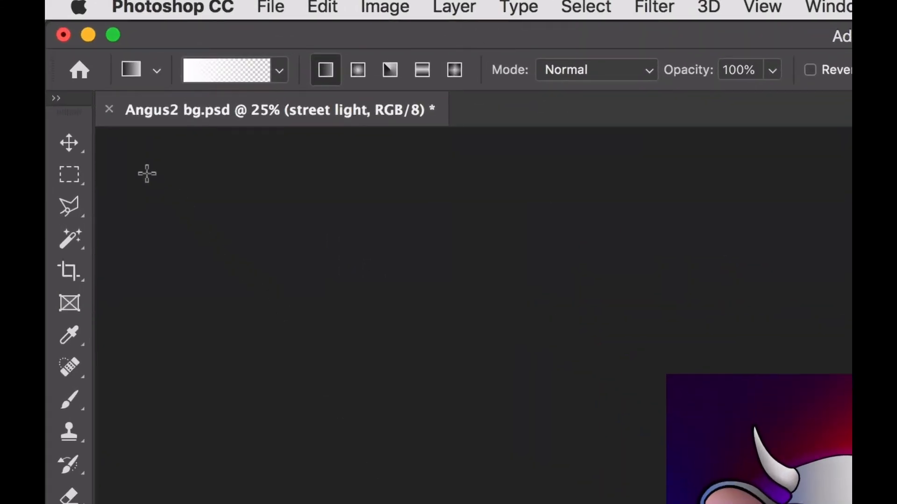
pyautogui.click(71, 201)
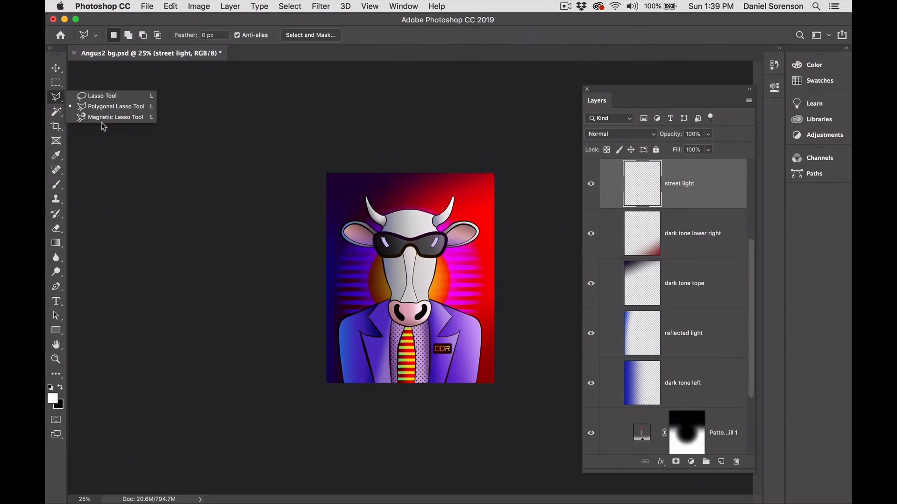
pyautogui.click(114, 96)
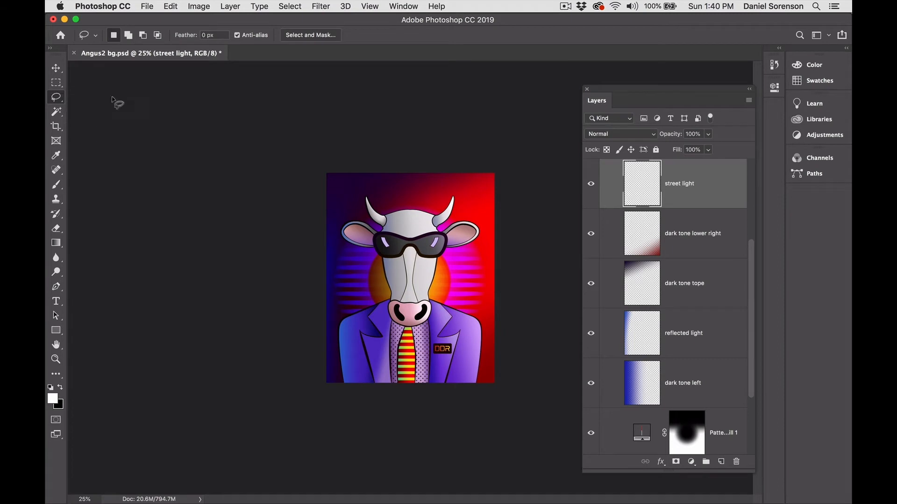
pyautogui.moveTo(353, 184)
pyautogui.mouseDown()
pyautogui.moveTo(333, 190)
pyautogui.moveTo(339, 232)
pyautogui.moveTo(304, 282)
pyautogui.mouseUp()
pyautogui.moveTo(303, 282); pyautogui.dragTo(380, 180)
pyautogui.press('super+d')
# Select a beam-shaped area with the Polygonal Lasso, from the canvas's top edge past its left side, across to the nose and back up.
pyautogui.click(59, 99)
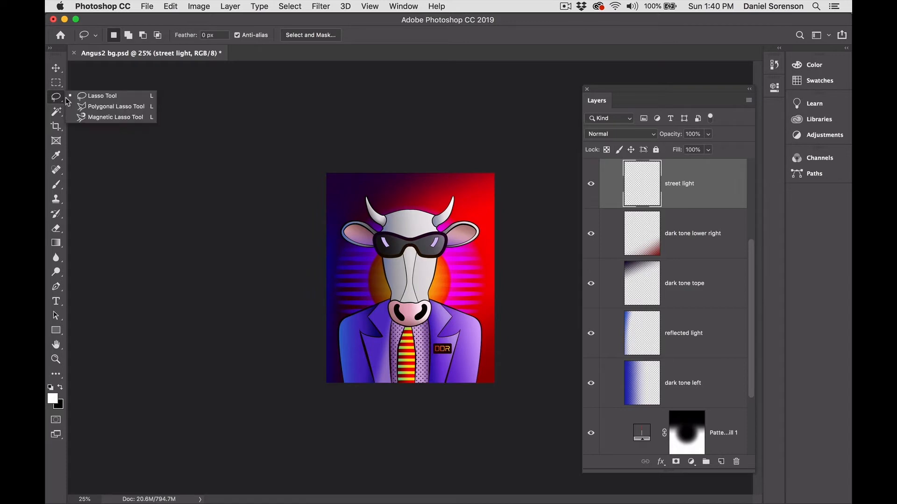
pyautogui.click(89, 108)
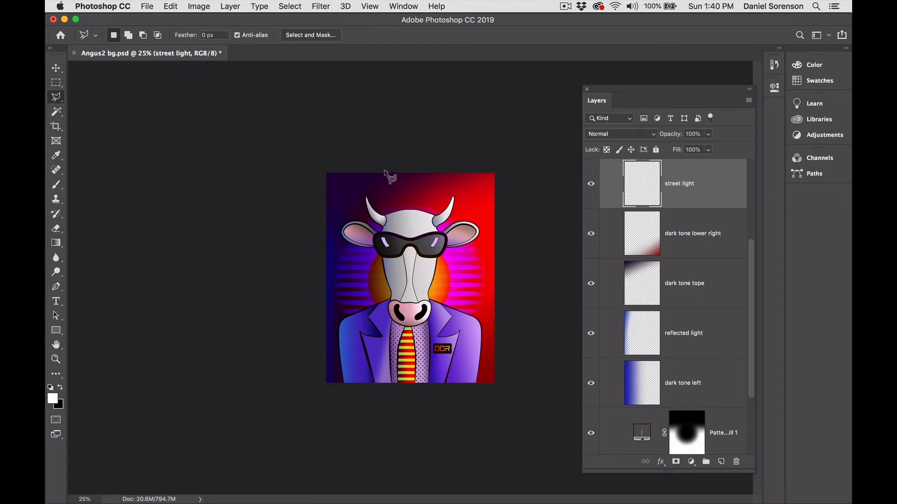
pyautogui.click(384, 172)
pyautogui.click(311, 265)
pyautogui.click(307, 337)
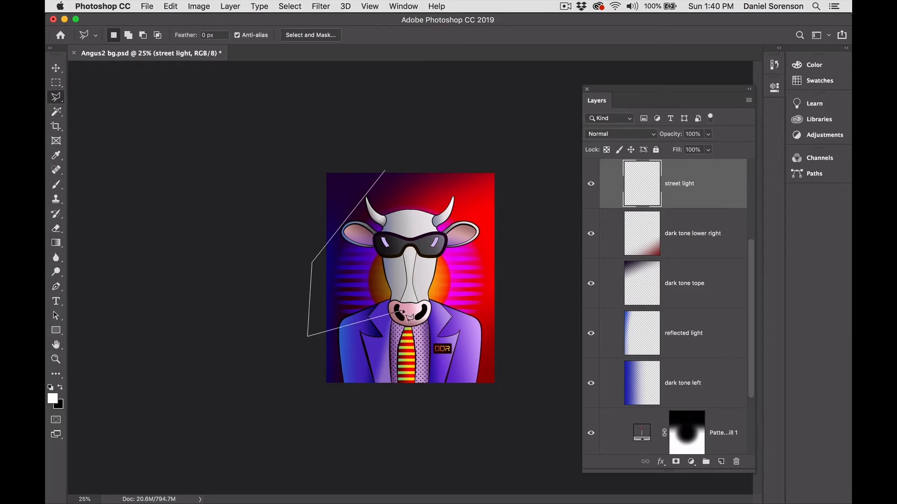
pyautogui.click(404, 310)
pyautogui.doubleClick(414, 171)
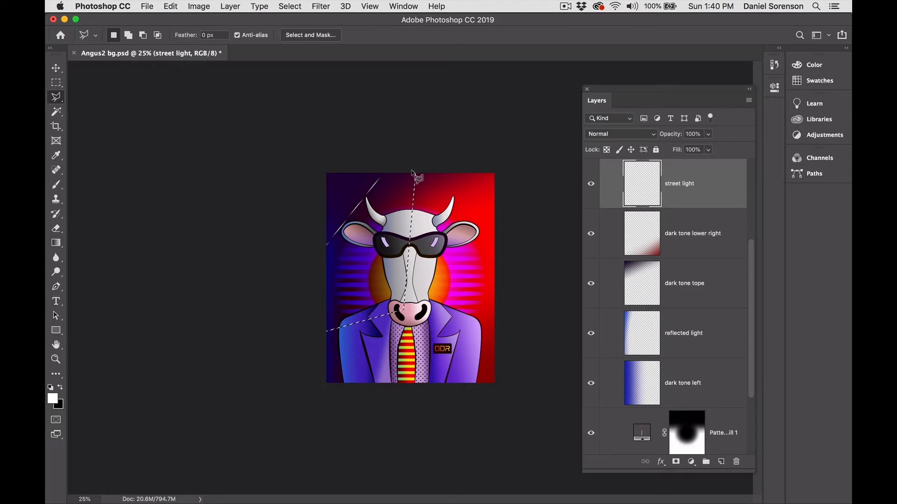
pyautogui.press('super+d')
pyautogui.click(56, 96)
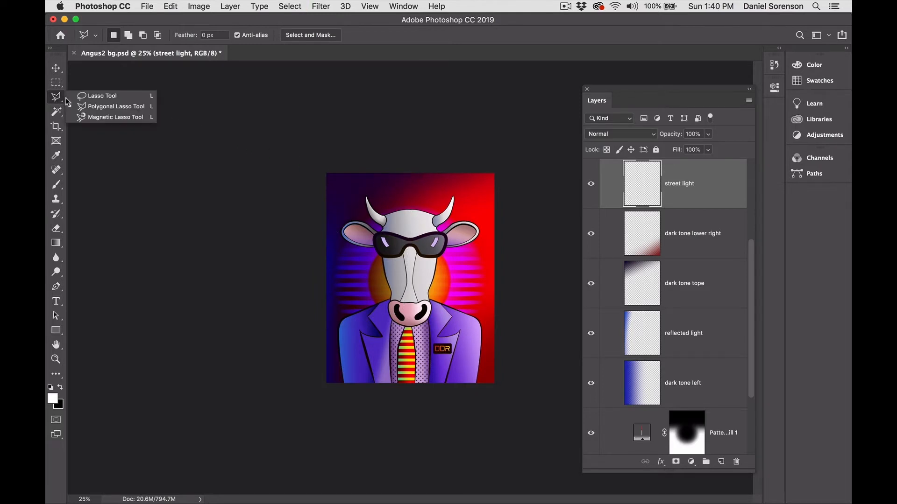
pyautogui.click(93, 97)
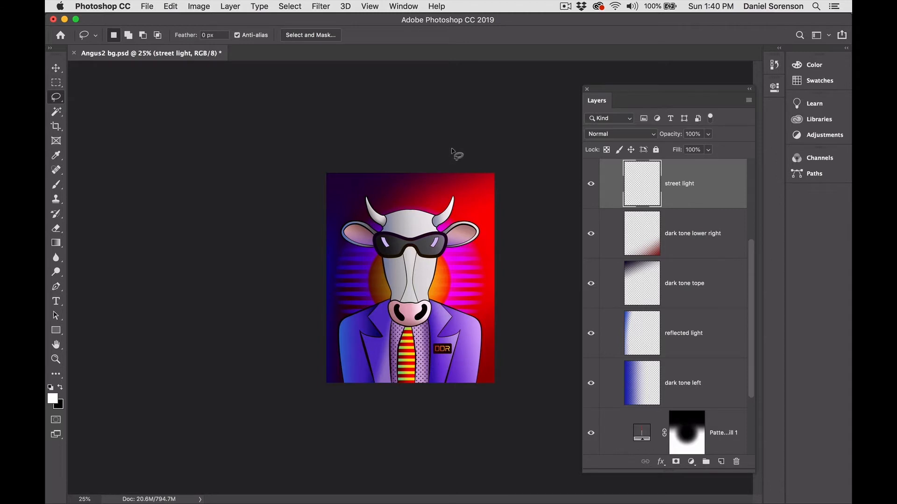
pyautogui.keyDown('alt'); pyautogui.click(451, 149); pyautogui.keyUp('alt')
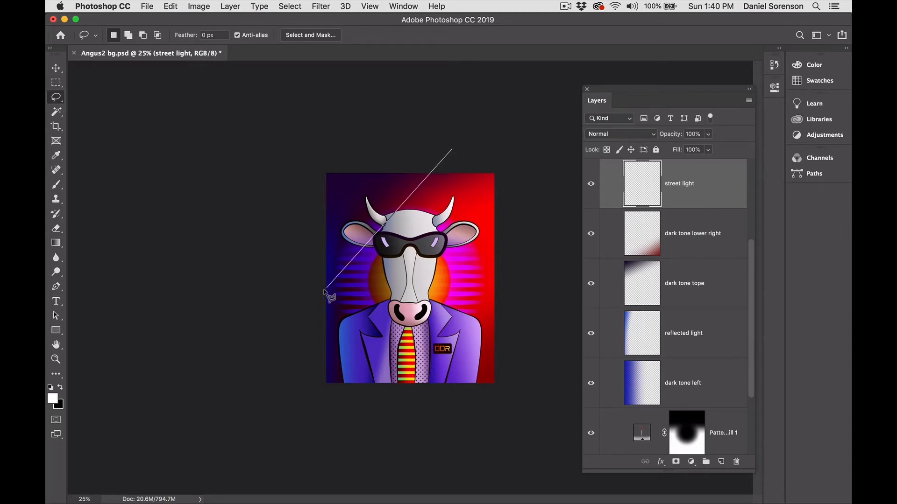
pyautogui.keyDown('alt'); pyautogui.click(298, 309); pyautogui.keyUp('alt')
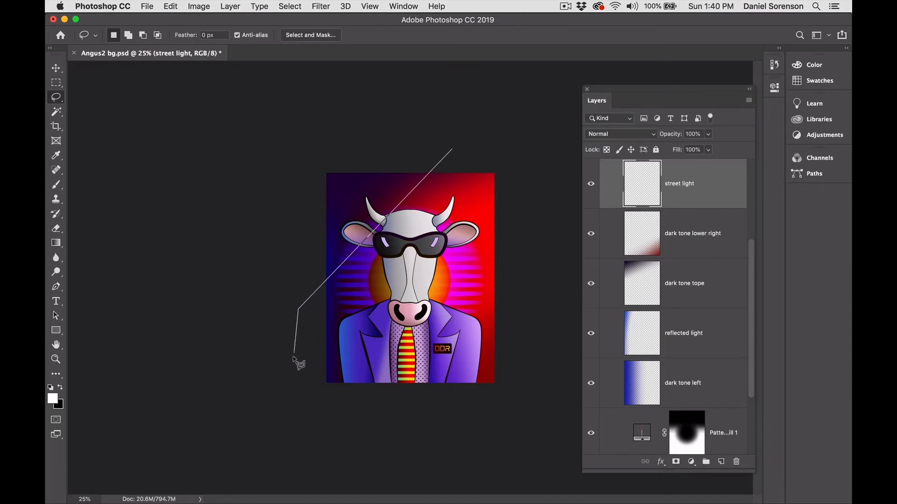
pyautogui.keyDown('alt'); pyautogui.click(297, 409); pyautogui.keyUp('alt')
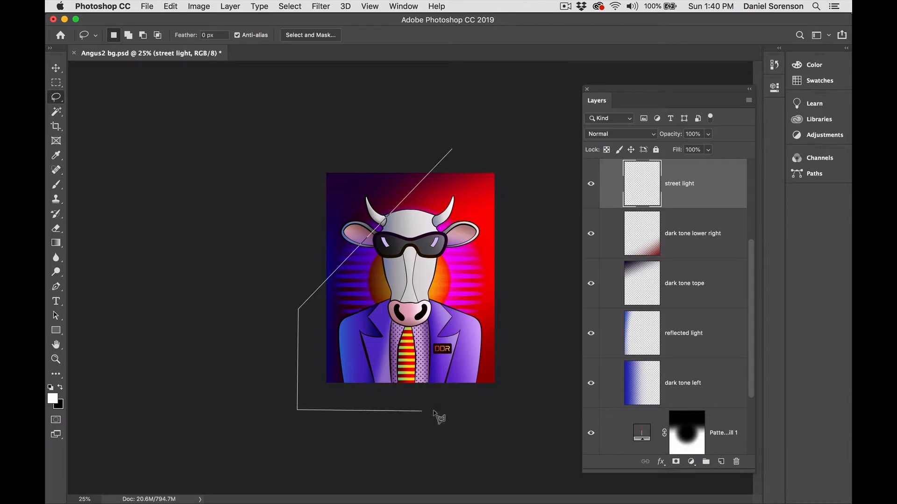
pyautogui.keyDown('alt'); pyautogui.click(523, 415); pyautogui.keyUp('alt')
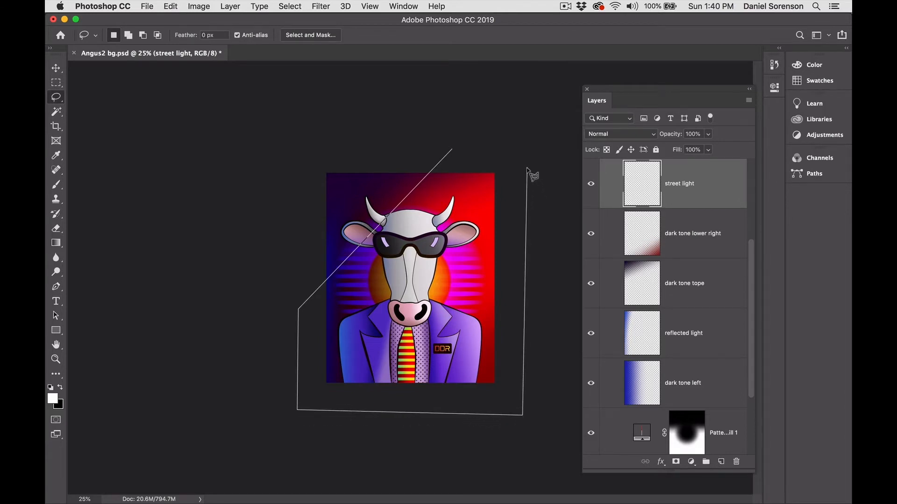
pyautogui.keyDown('alt'); pyautogui.click(527, 170); pyautogui.keyUp('alt')
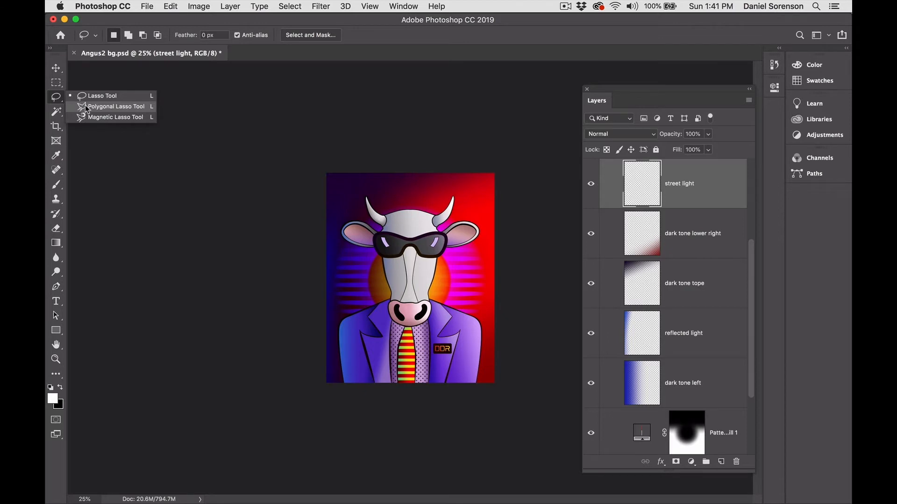
# Select the canvas area below a diagonal from above the top edge past the left side with the Polygonal Lasso, looping around outside the canvas.
pyautogui.click(86, 109)
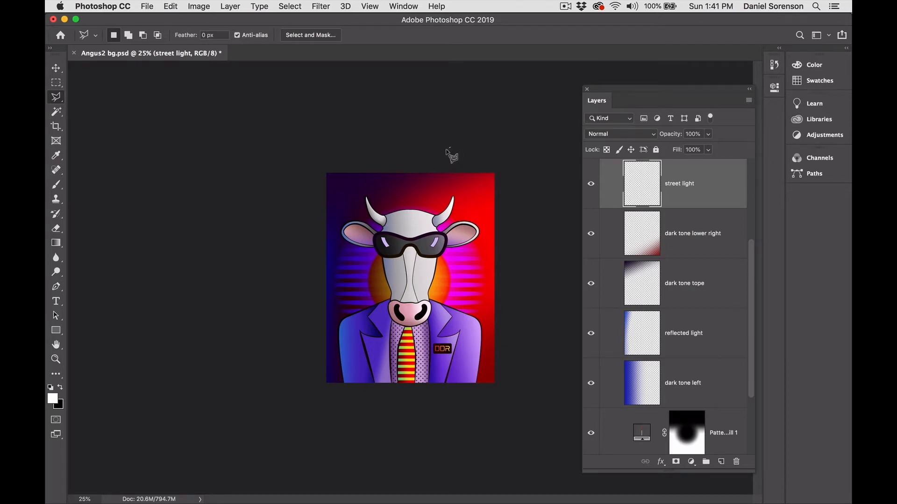
pyautogui.click(450, 149)
pyautogui.click(300, 324)
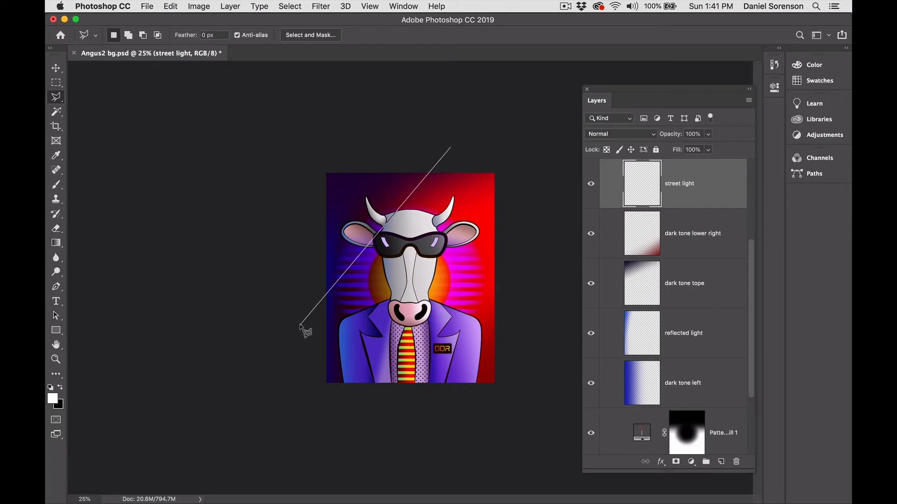
pyautogui.click(299, 422)
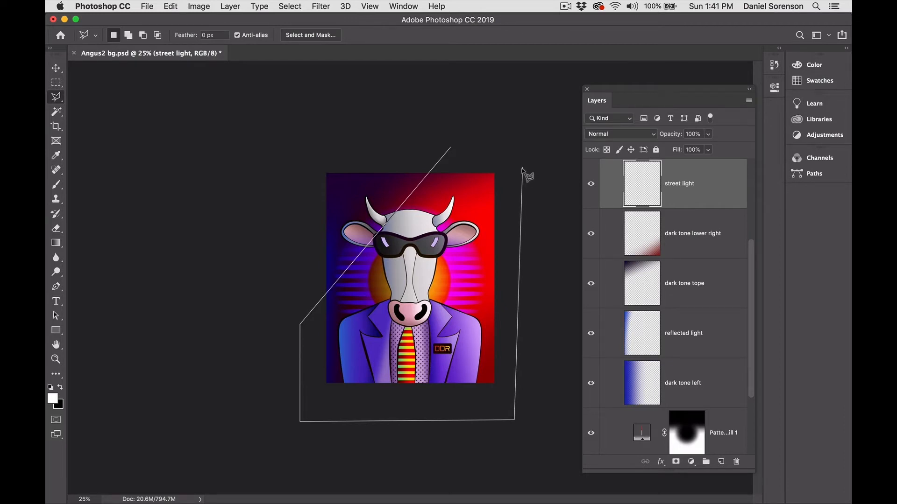
pyautogui.doubleClick(521, 176)
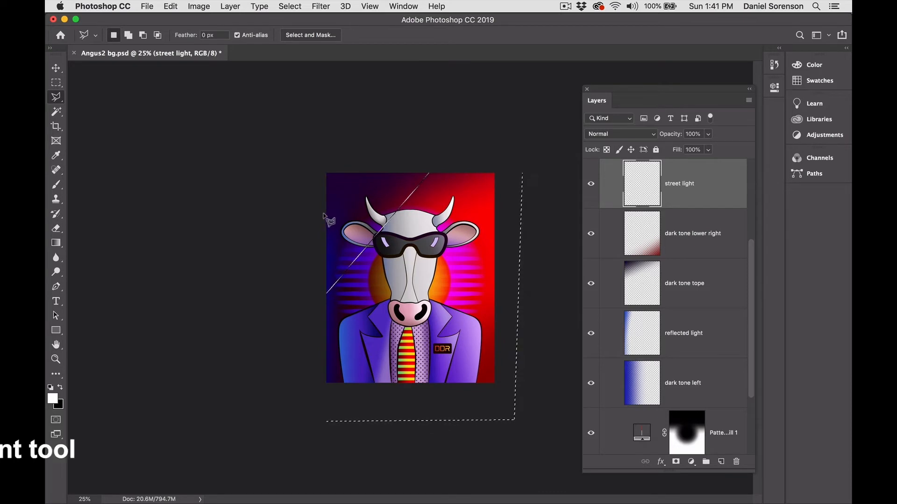
# Apply a white-to-transparent linear gradient from beyond the canvas's upper-right corner to the jacket's lower-left part, and deselect the area.
pyautogui.press('g')
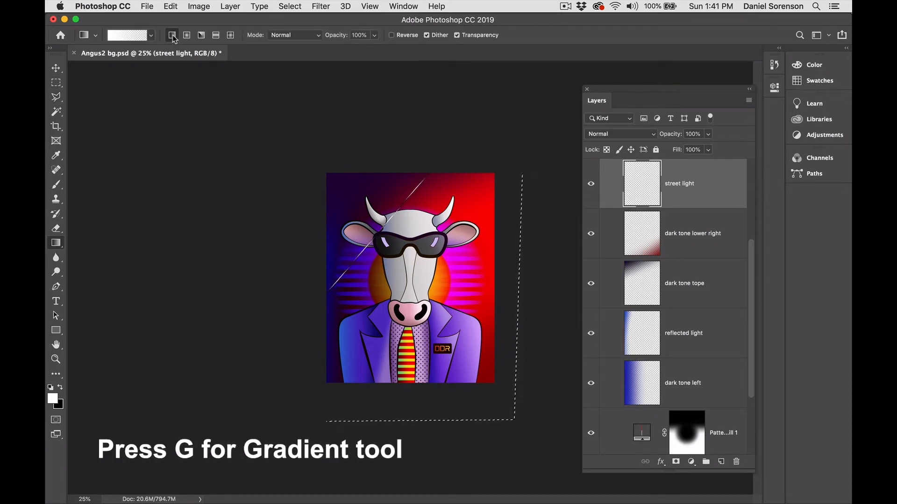
pyautogui.click(151, 36)
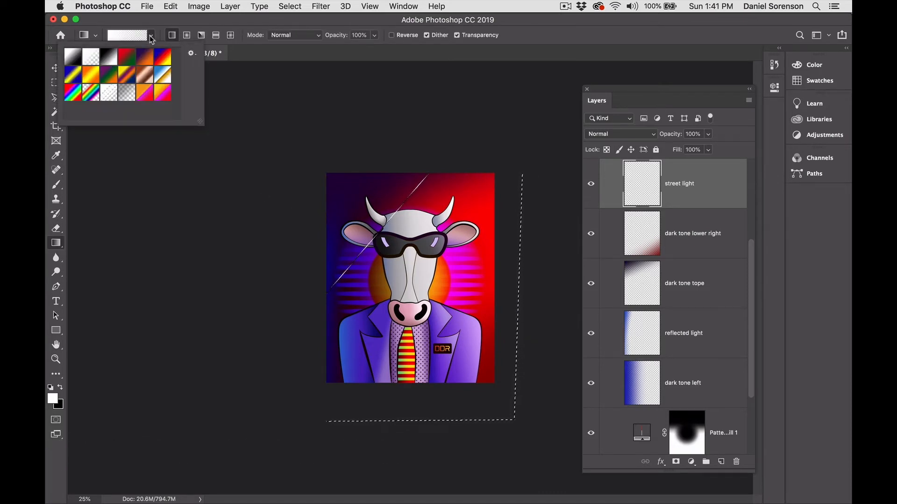
pyautogui.click(224, 107)
pyautogui.press('x')
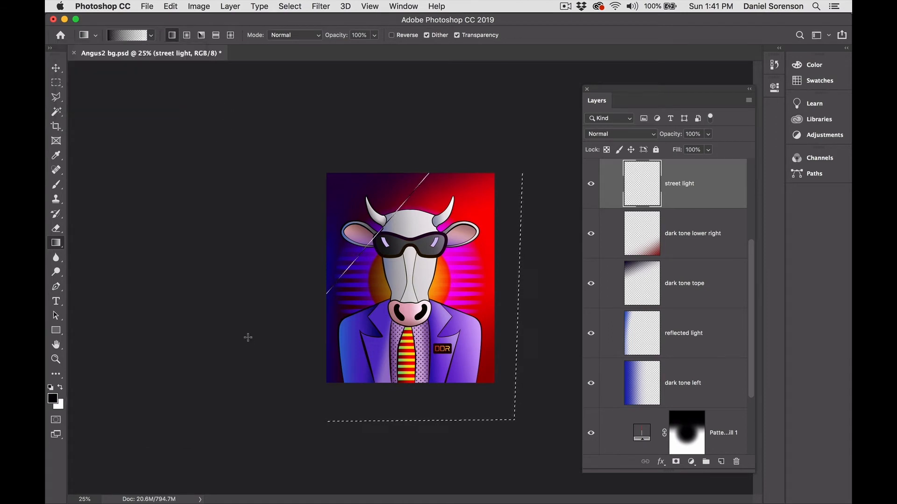
pyautogui.press('x')
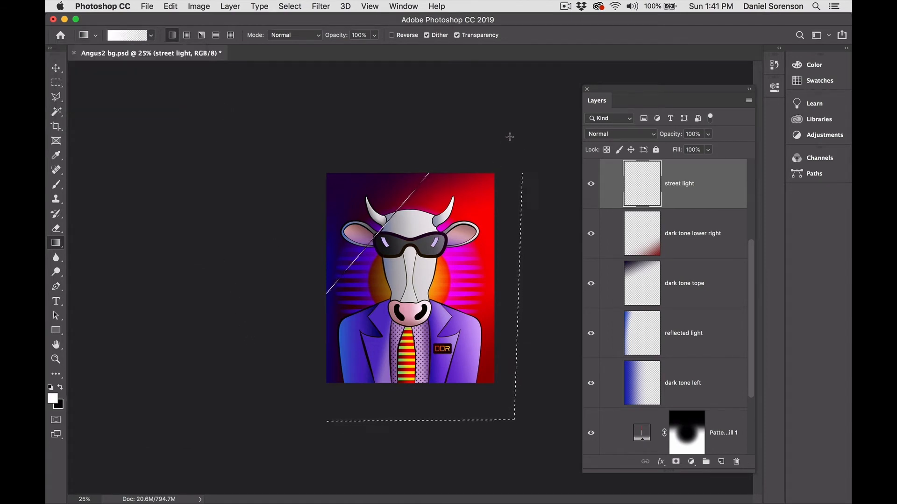
pyautogui.moveTo(513, 130); pyautogui.dragTo(340, 344)
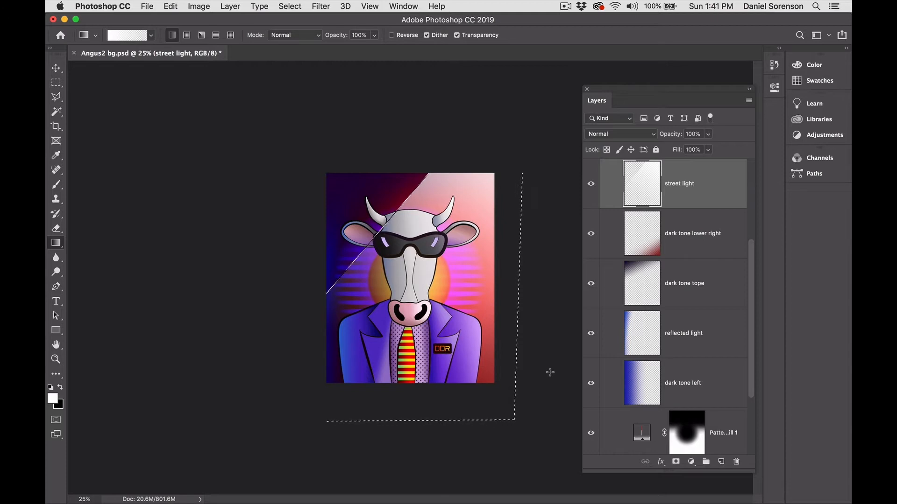
pyautogui.press('super+d')
# Soften the street light layer with a Gaussian Blur of 36.0 pixels radius.
pyautogui.click(320, 7)
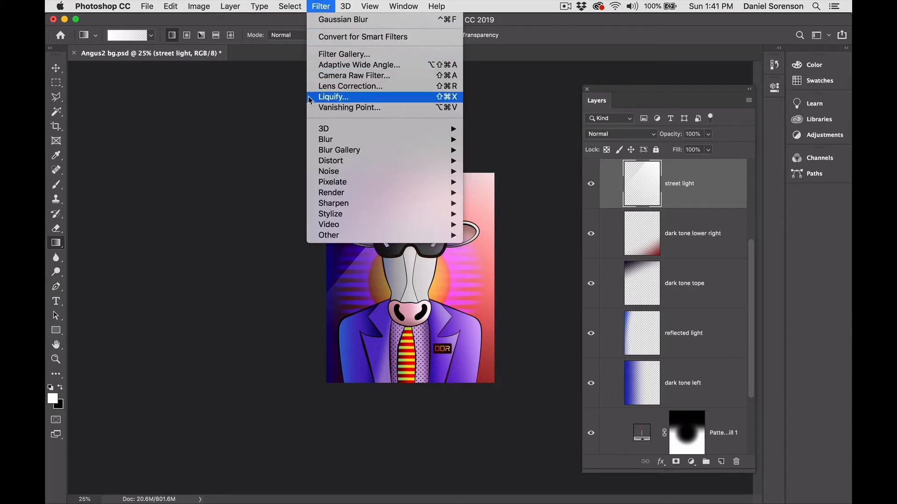
pyautogui.moveTo(308, 140)
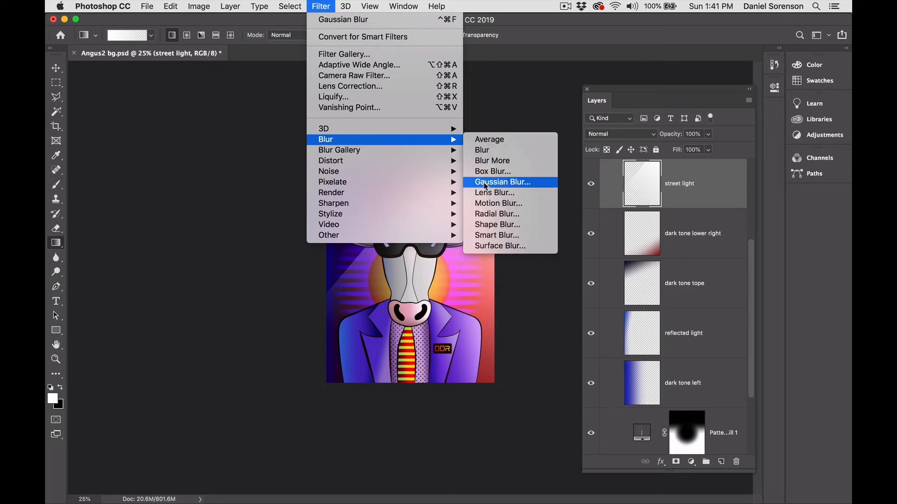
pyautogui.click(485, 185)
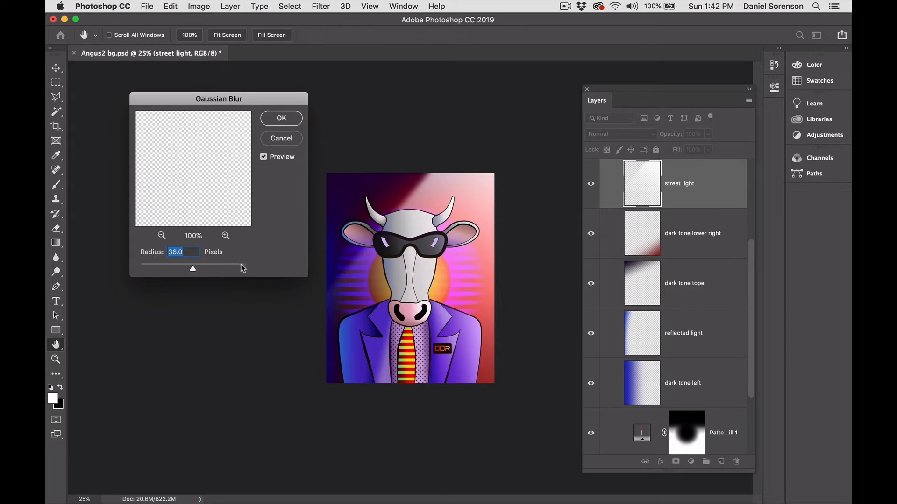
pyautogui.click(288, 118)
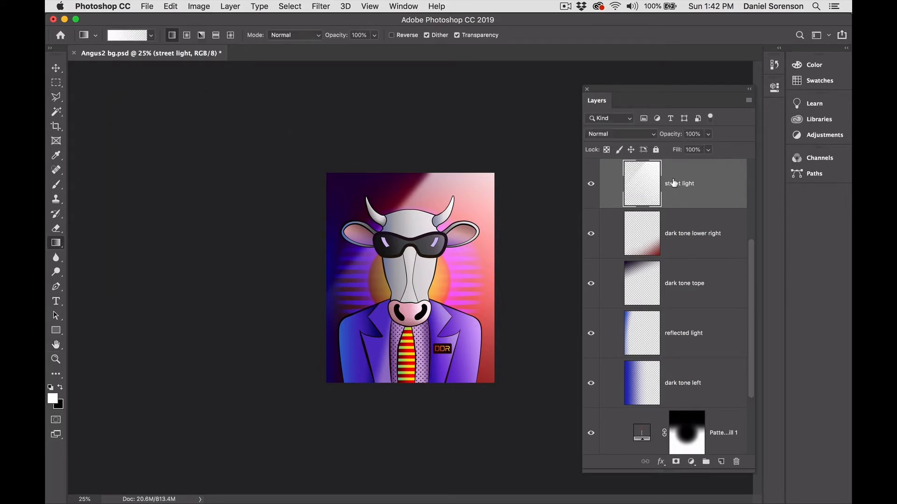
# Lower the street light layer's opacity to 58% and move the beam slightly to the right.
pyautogui.click(708, 134)
pyautogui.moveTo(710, 147); pyautogui.dragTo(685, 148)
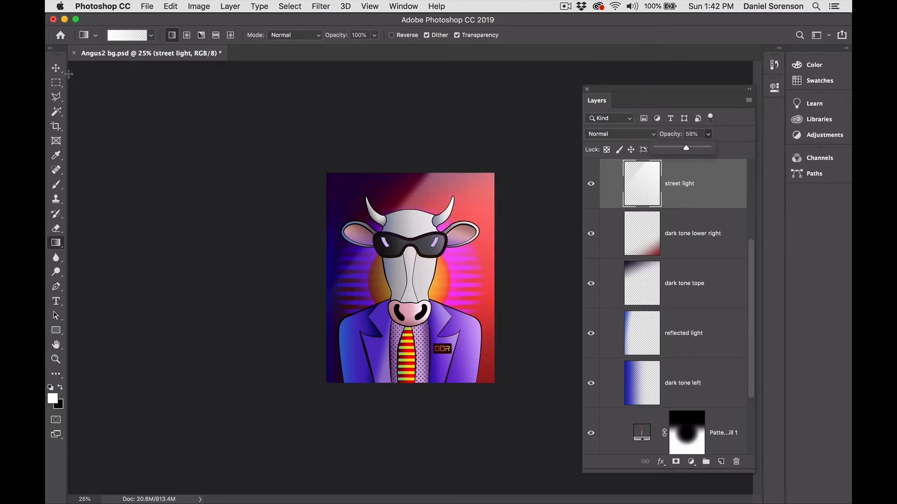
pyautogui.click(56, 68)
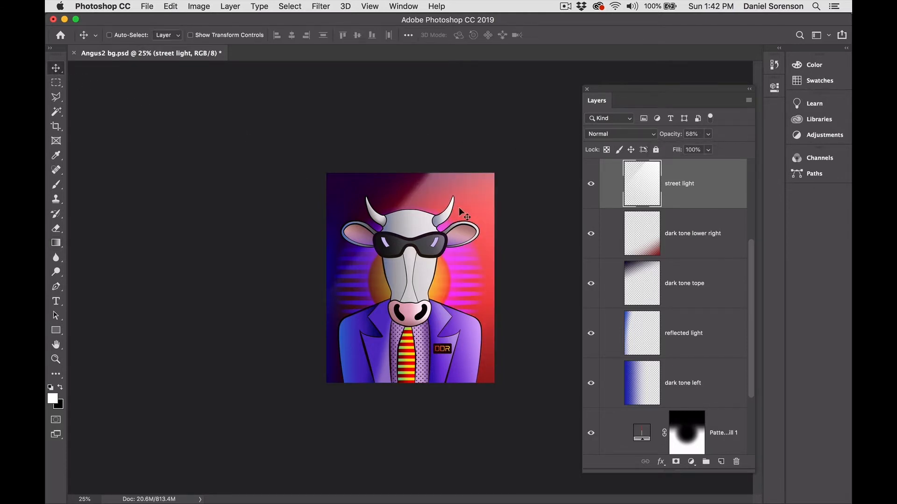
pyautogui.moveTo(459, 207); pyautogui.dragTo(477, 211)
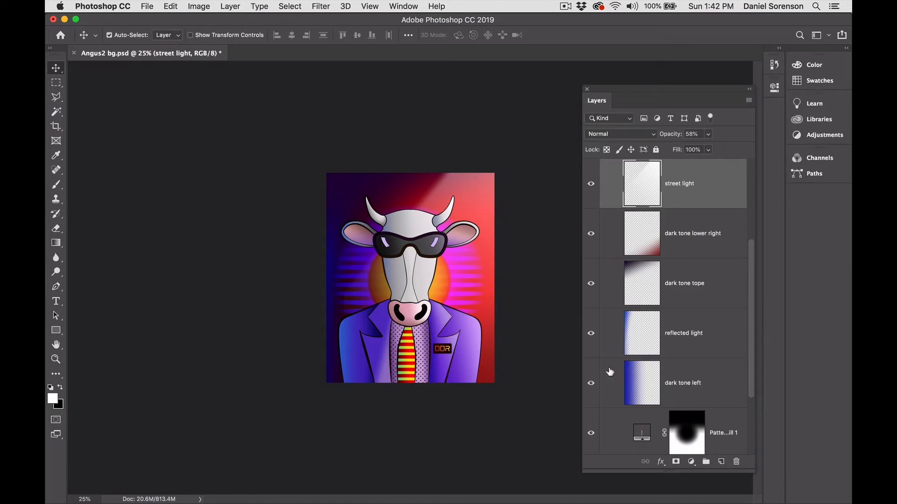
# Create a new layer named "blue tone upper right" above the street light layer.
pyautogui.press('super+shift+n')
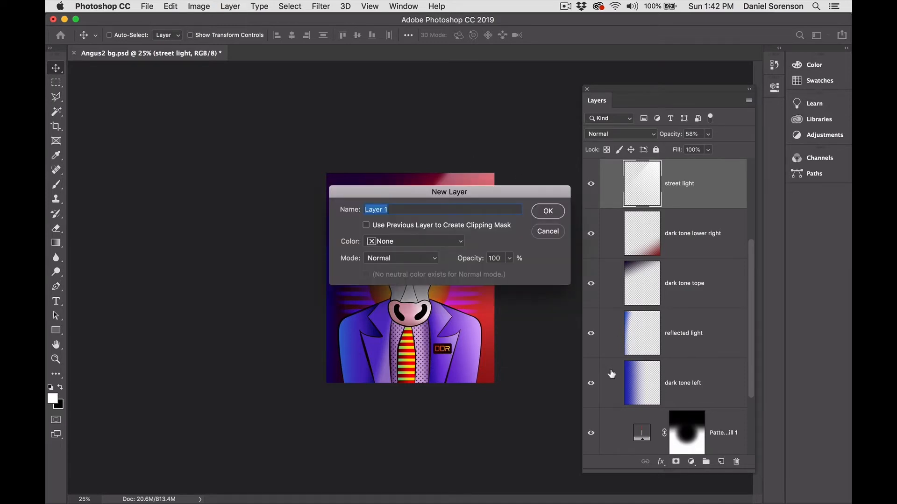
pyautogui.write('blue tone upper right')
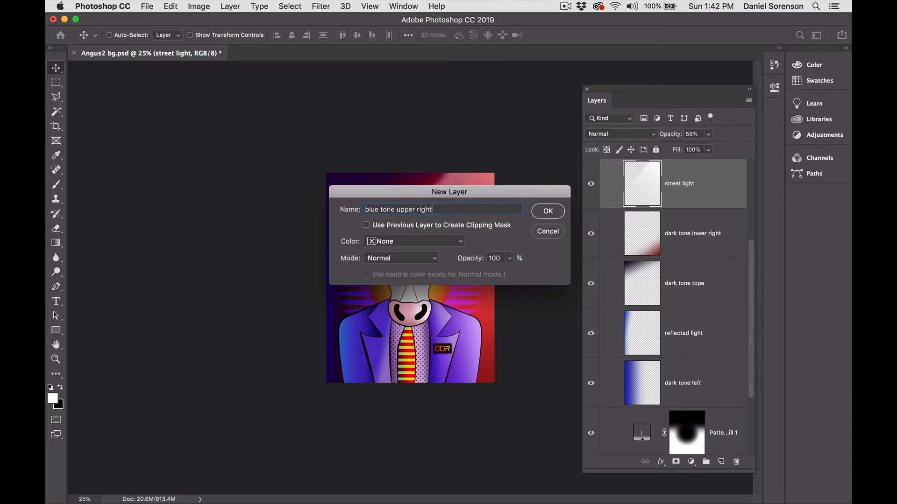
pyautogui.press('Return')
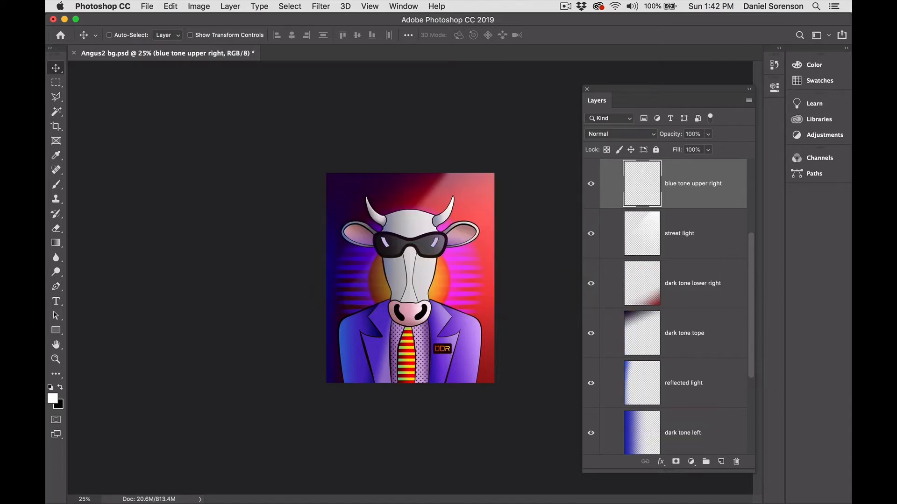
# Sample the jacket's blue, apply a radial gradient from beyond the canvas's upper-right corner toward the horn, and set the layer's blend mode to Screen.
pyautogui.click(56, 242)
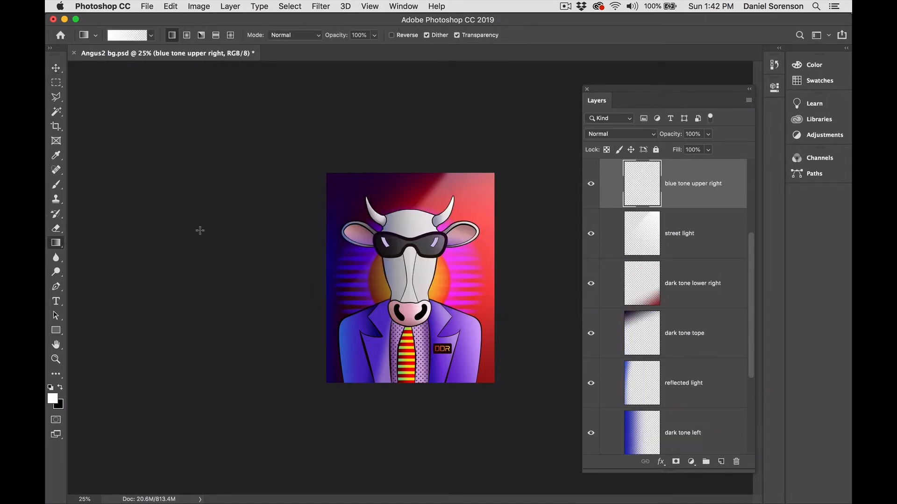
pyautogui.keyDown('alt'); pyautogui.click(346, 356); pyautogui.keyUp('alt')
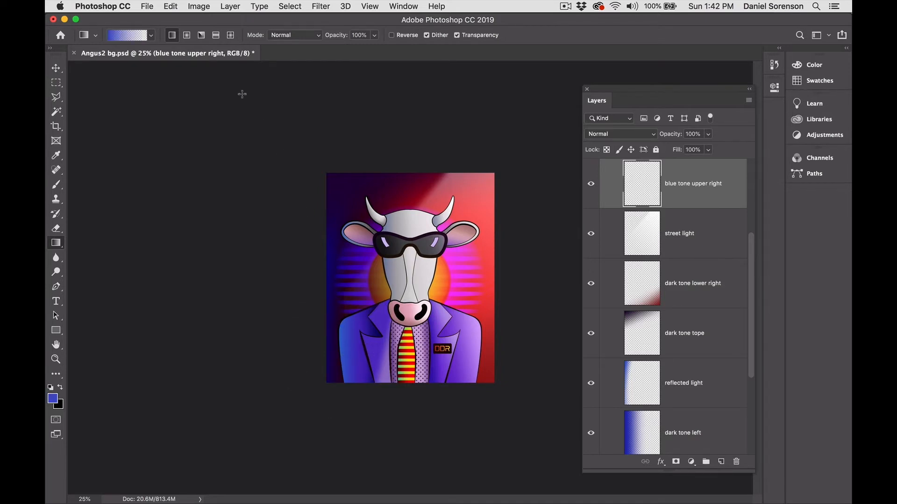
pyautogui.click(188, 35)
pyautogui.moveTo(522, 131); pyautogui.dragTo(456, 212)
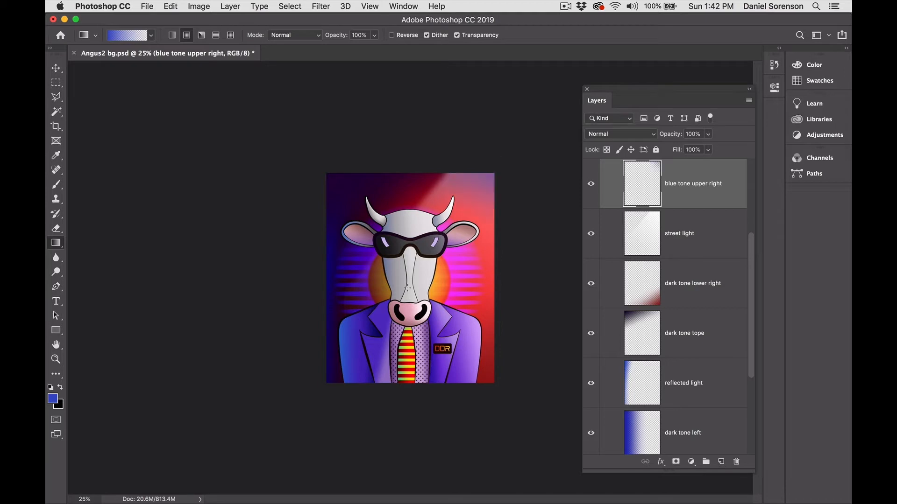
pyautogui.click(615, 135)
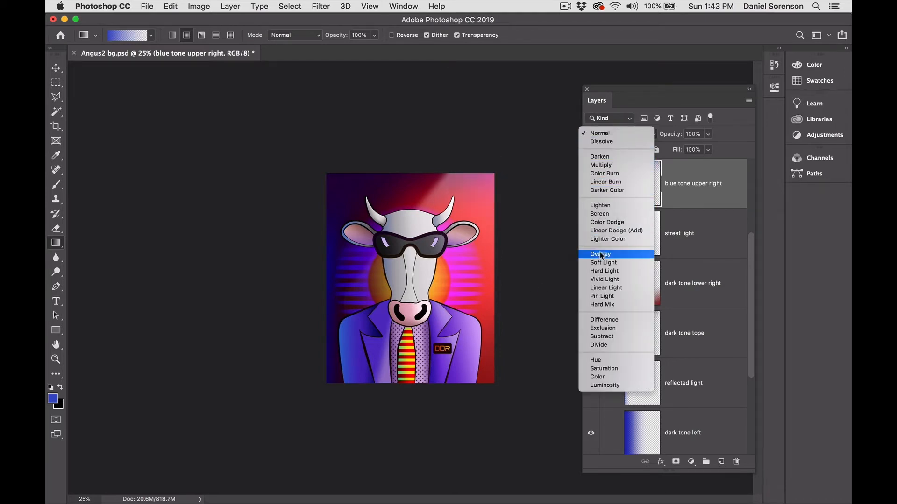
pyautogui.click(615, 213)
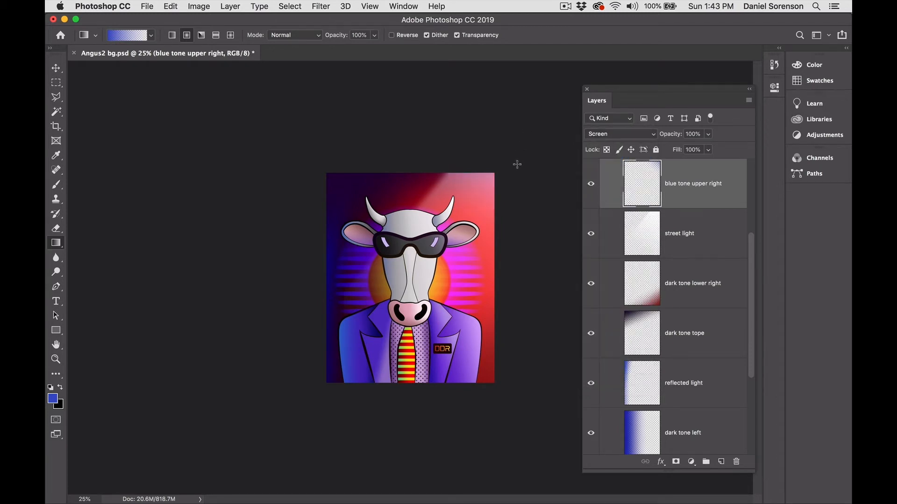
# Create a new layer named "blue tone upper right 2" above the blue tone upper right layer.
pyautogui.press('super+shift+n')
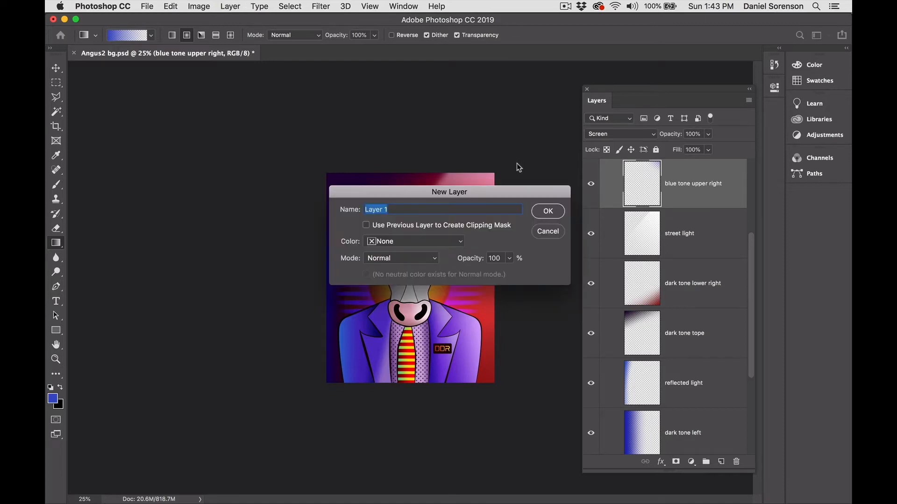
pyautogui.write('blue tone upper right 2')
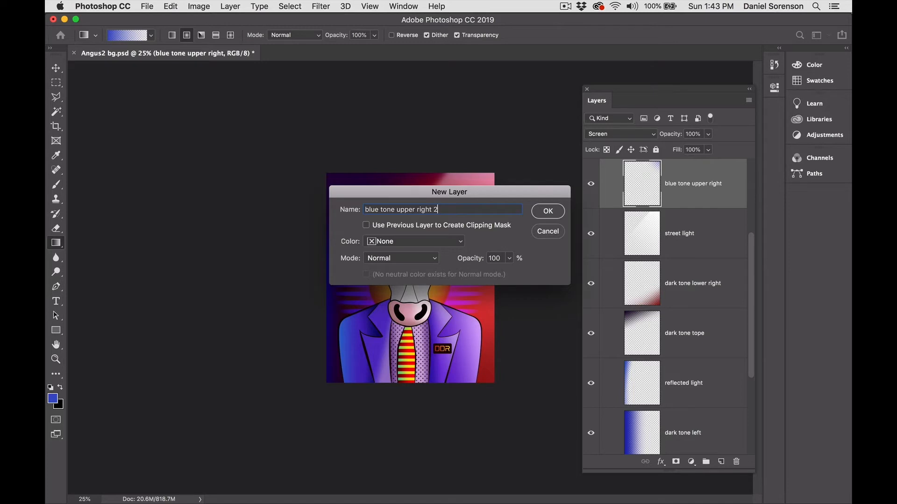
pyautogui.press('Return')
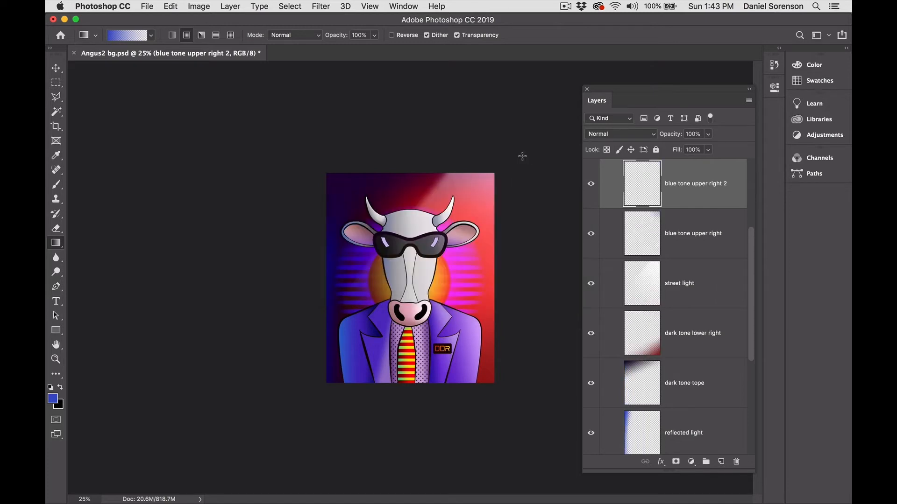
# Set the foreground colour to #4590d5 and apply a linear gradient from beyond the canvas's upper-right corner toward the cow's right ear.
pyautogui.click(52, 398)
pyautogui.moveTo(385, 147); pyautogui.dragTo(363, 125)
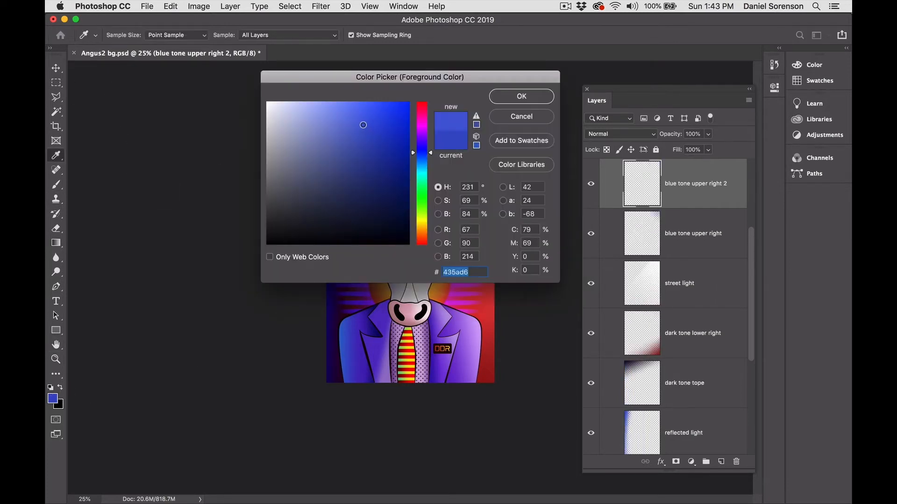
pyautogui.moveTo(422, 153); pyautogui.dragTo(422, 162)
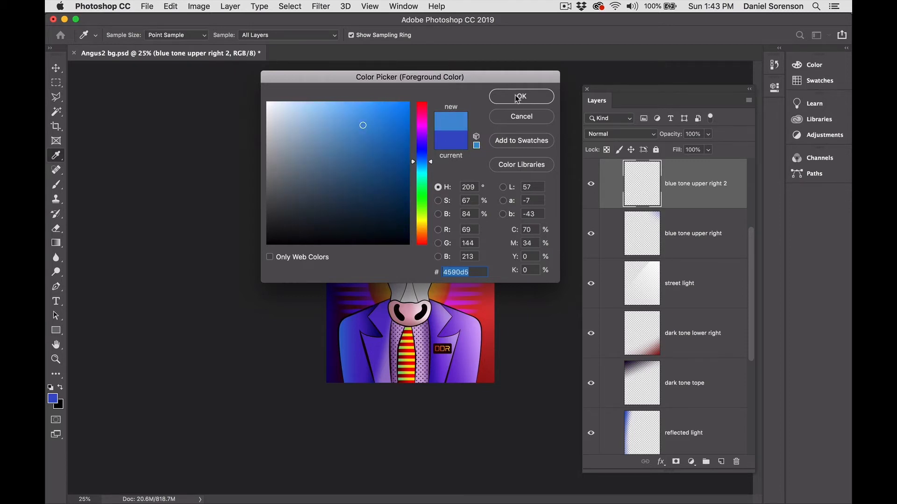
pyautogui.click(517, 96)
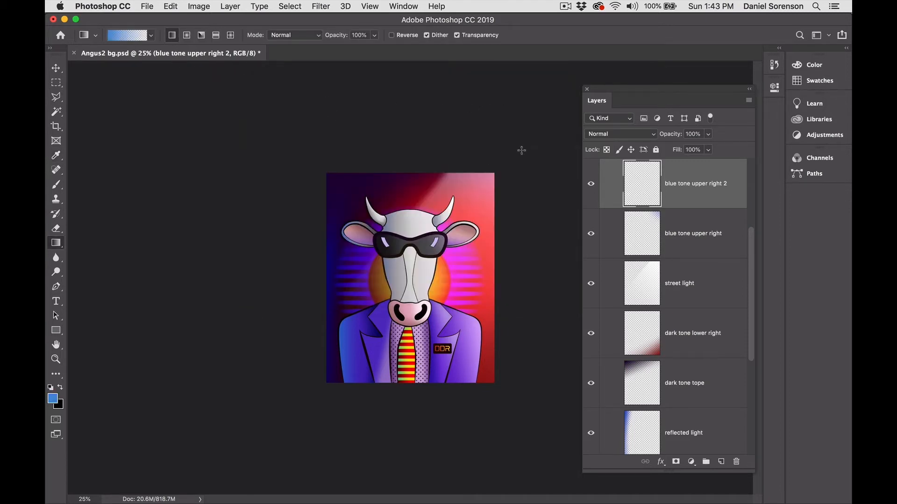
pyautogui.moveTo(521, 150); pyautogui.dragTo(482, 239)
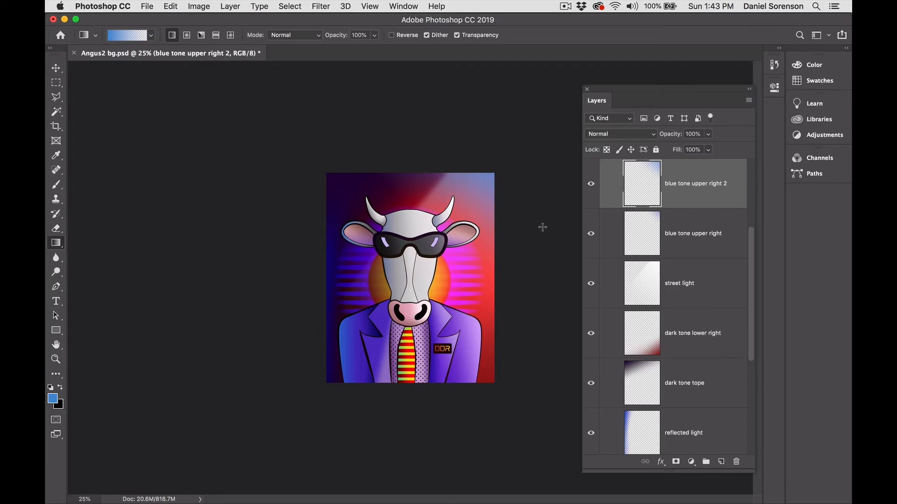
# Compare blend modes for the blue tone upper right 2 layer, keep Normal, and slightly adjust the layer's opacity.
pyautogui.click(626, 134)
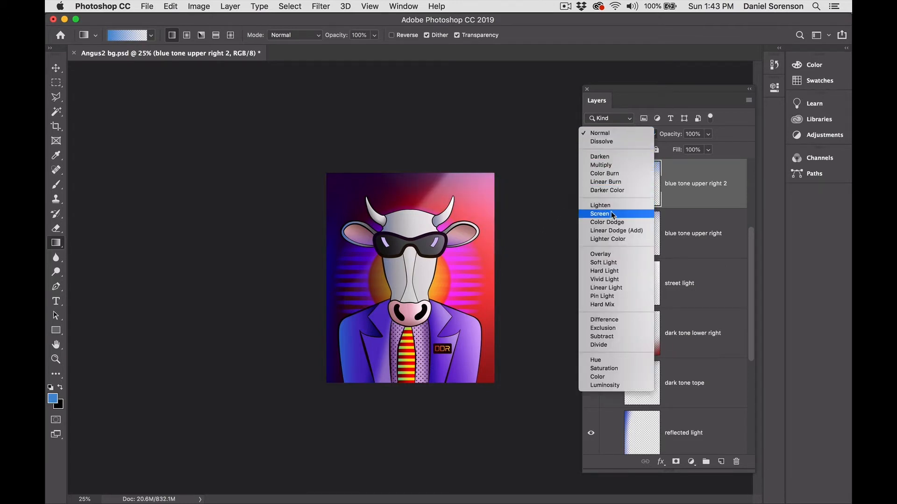
pyautogui.click(620, 133)
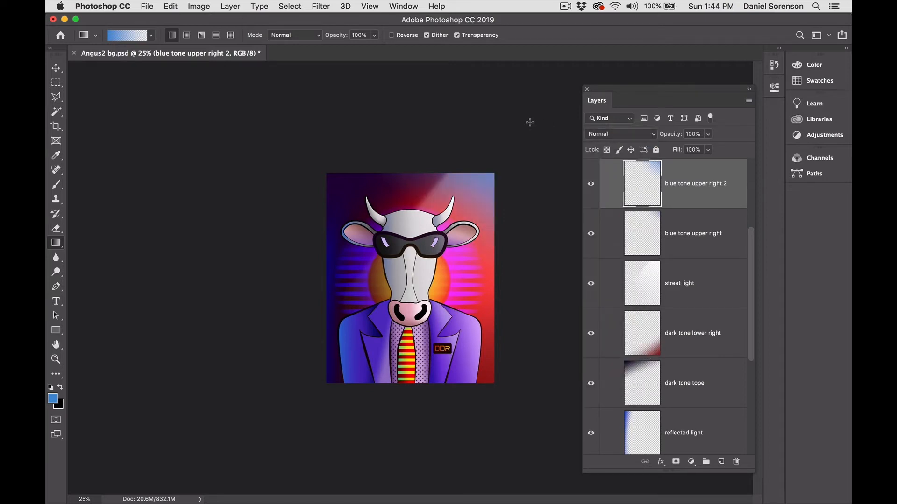
pyautogui.click(707, 135)
pyautogui.moveTo(699, 153); pyautogui.dragTo(696, 152)
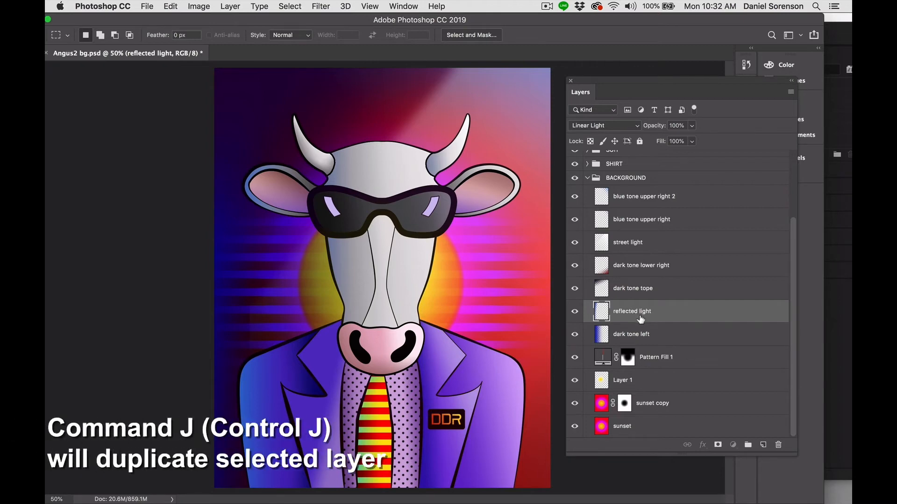
# Duplicate the reflected light layer and set the copy's opacity to 55%.
pyautogui.press('super+j')
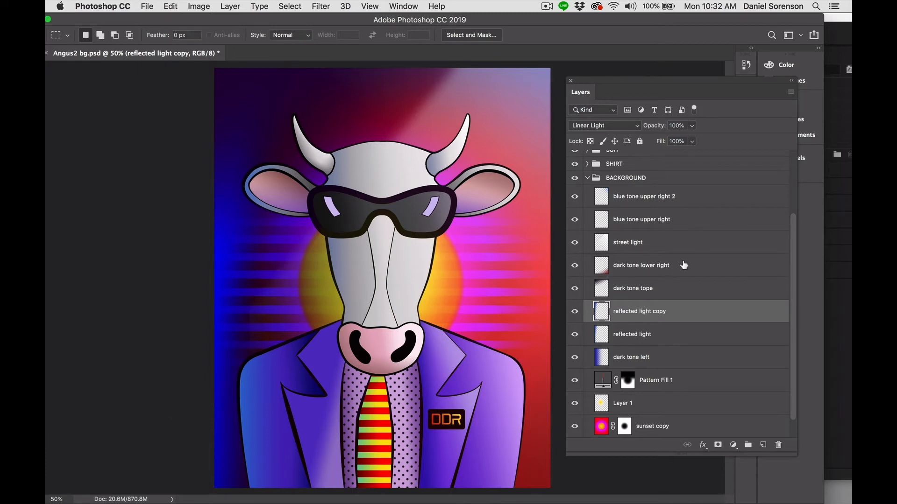
pyautogui.click(691, 125)
pyautogui.moveTo(694, 140); pyautogui.dragTo(668, 141)
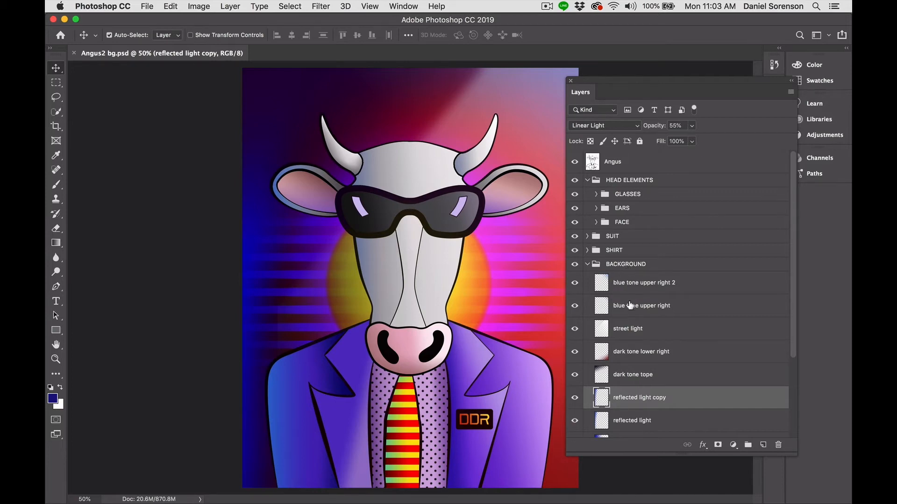
# Collapse the BACKGROUND layer group and expand the FACE group within HEAD ELEMENTS.
pyautogui.click(587, 265)
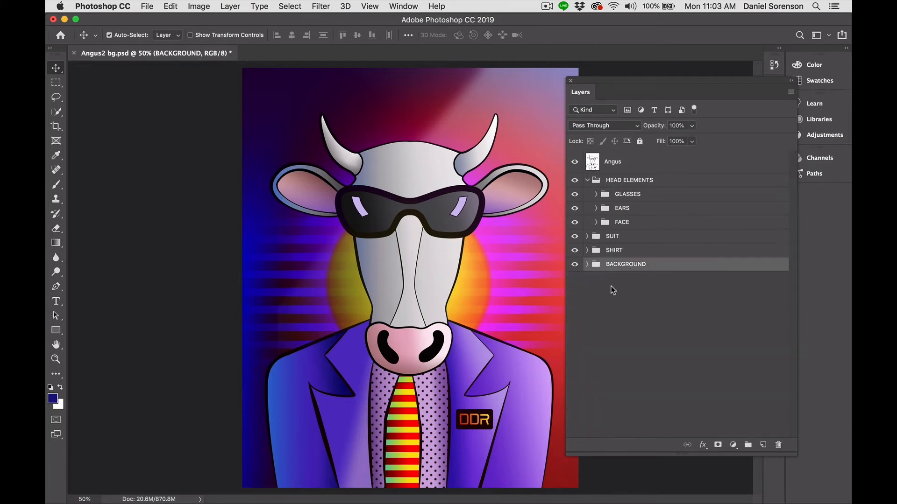
pyautogui.click(595, 223)
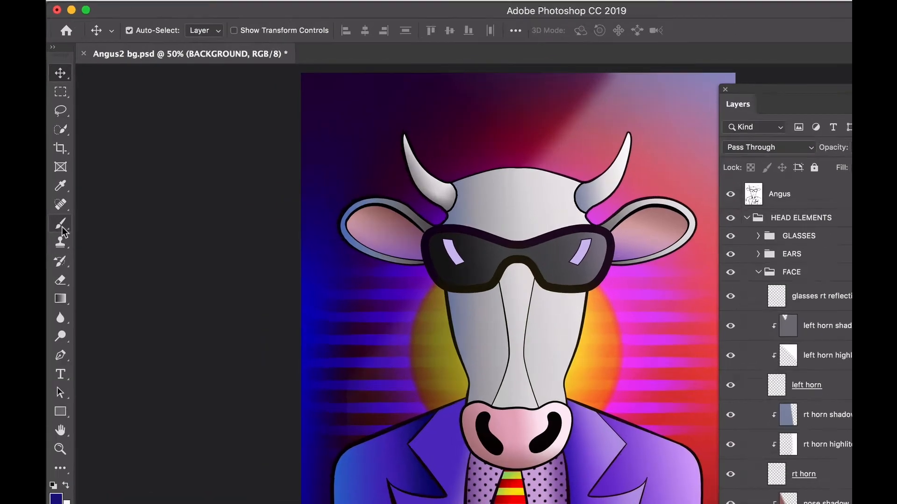
# Choose the Brush tool with a soft round tip, setting its size to 5000 px and hardness to 0%.
pyautogui.click(58, 185)
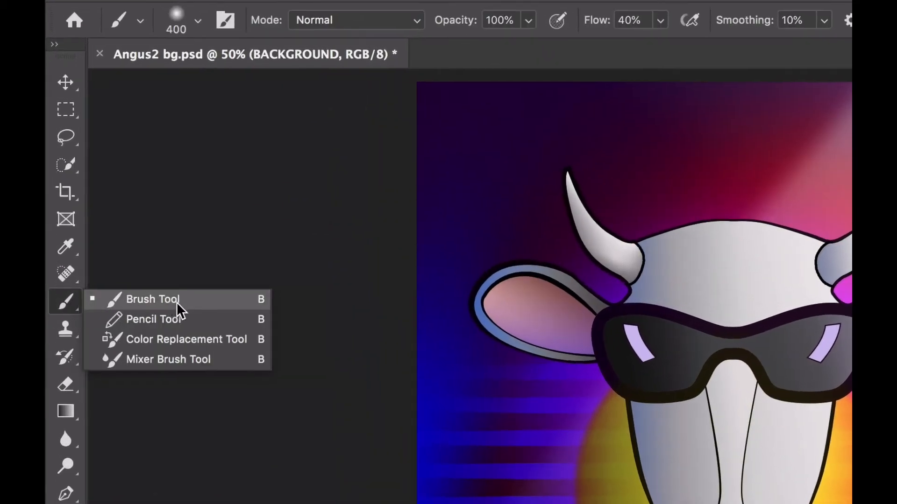
pyautogui.click(176, 301)
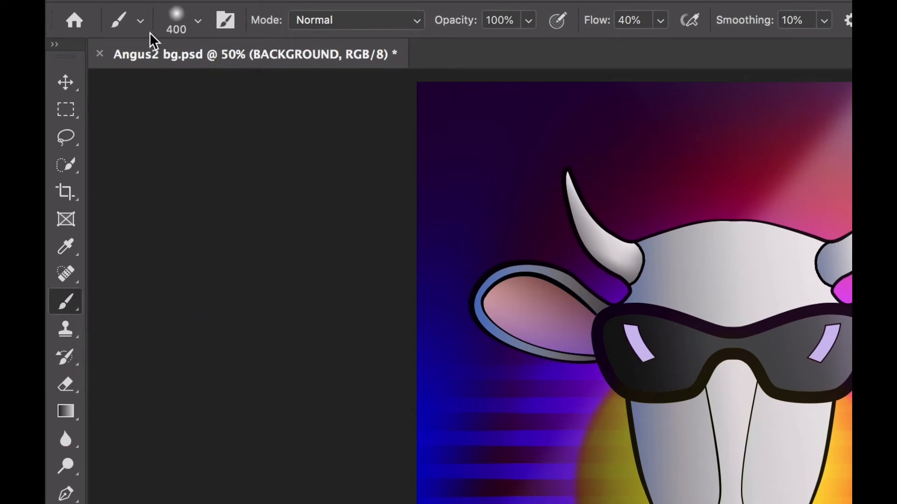
pyautogui.click(198, 24)
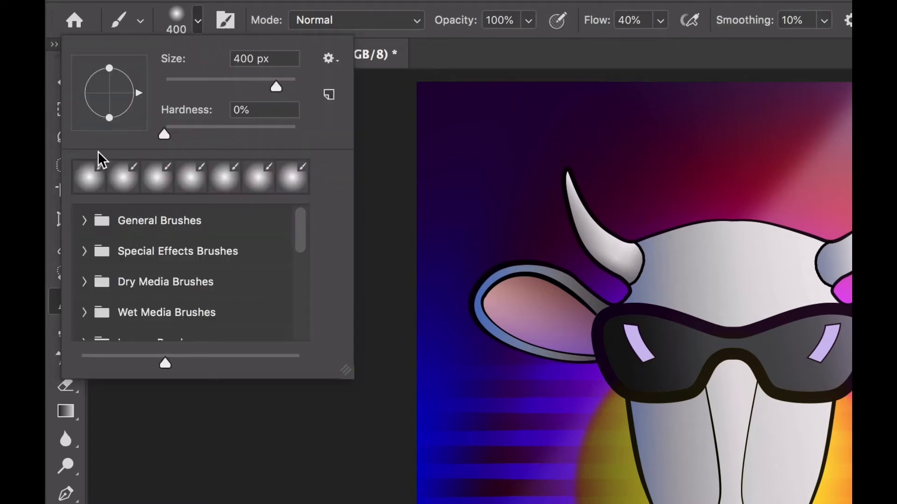
pyautogui.moveTo(300, 226)
pyautogui.mouseDown()
pyautogui.moveTo(290, 331)
pyautogui.moveTo(302, 218)
pyautogui.mouseUp()
pyautogui.moveTo(275, 86); pyautogui.dragTo(298, 86)
pyautogui.moveTo(167, 135)
pyautogui.mouseDown()
pyautogui.moveTo(296, 144)
pyautogui.moveTo(153, 137)
pyautogui.mouseUp()
# Review the brush tip settings, try Shape Dynamics, switch it off again, and close the brush settings.
pyautogui.click(225, 20)
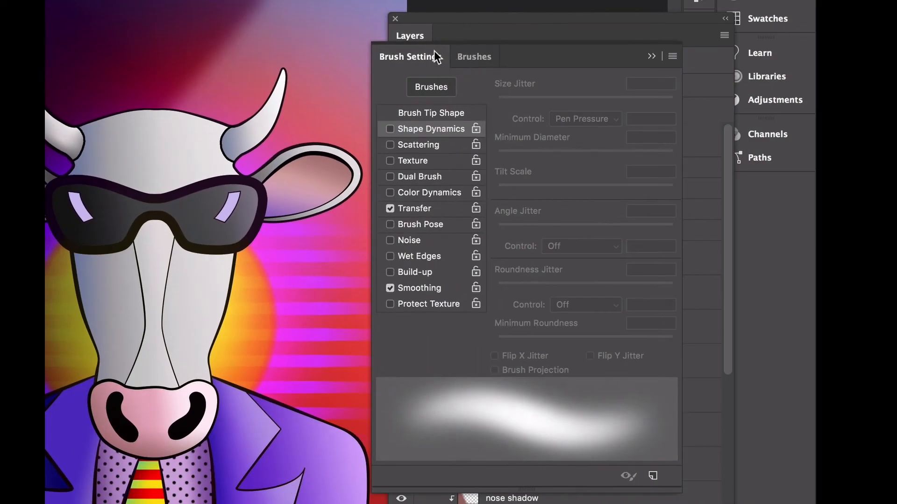
pyautogui.click(439, 112)
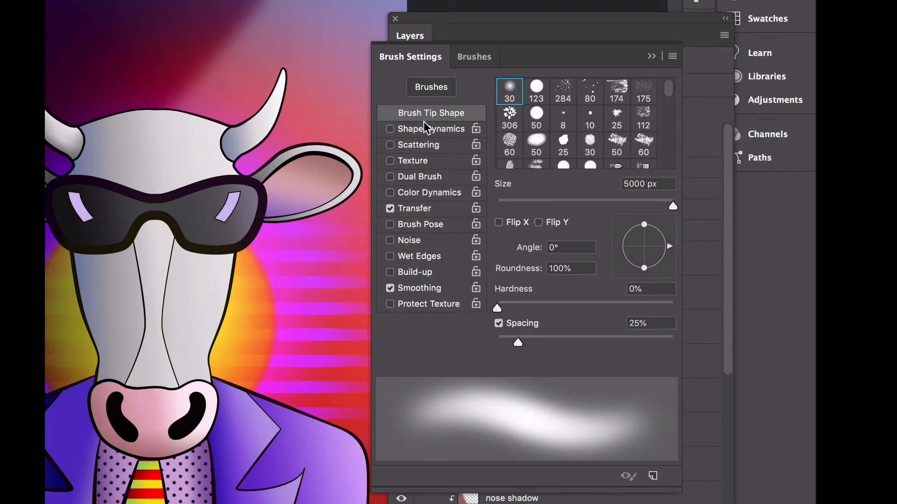
pyautogui.click(422, 126)
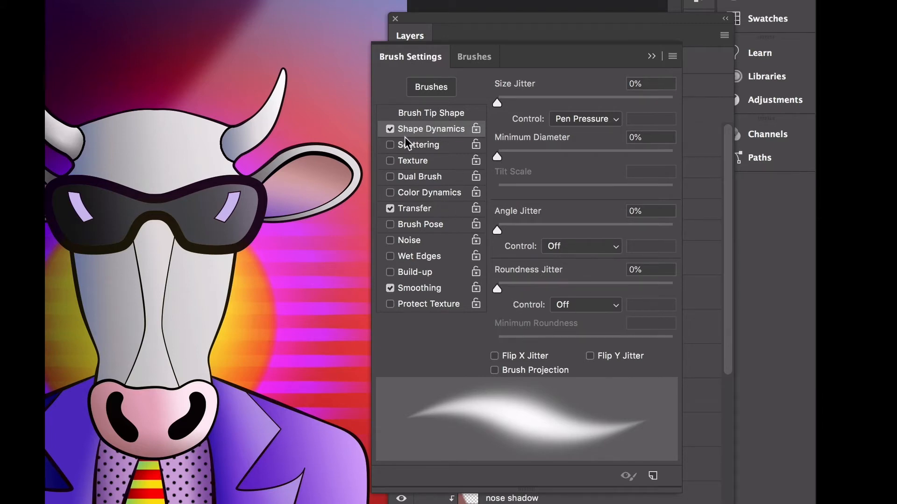
pyautogui.click(390, 129)
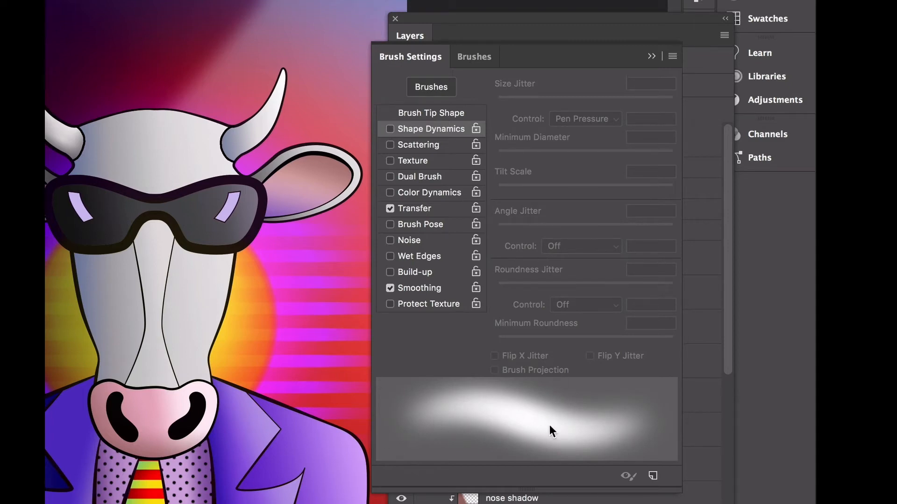
pyautogui.click(651, 57)
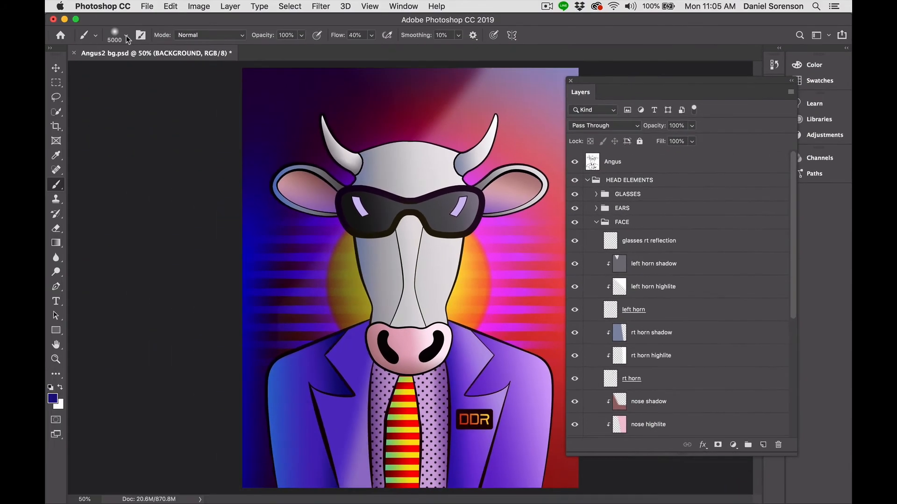
# Set the brush size to 380 px with 0% hardness.
pyautogui.click(127, 36)
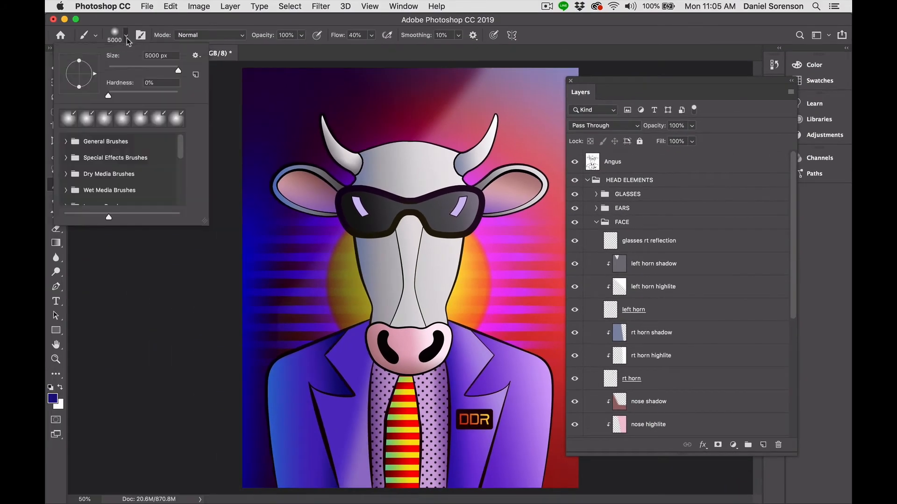
pyautogui.moveTo(178, 71); pyautogui.dragTo(166, 69)
pyautogui.click(108, 96)
pyautogui.press('Return')
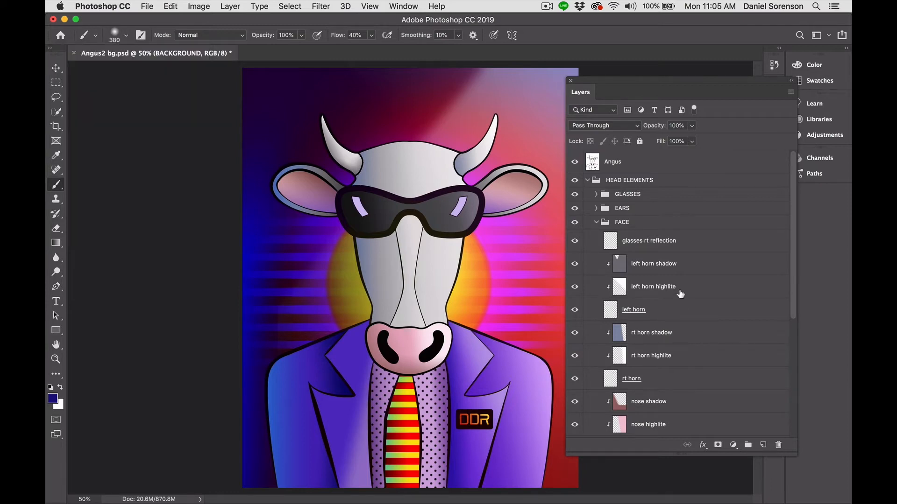
# Create a layer named "face darkern shadow" above the head reflected light layer, using the previous layer as a clipping mask.
pyautogui.rightClick(372, 261)
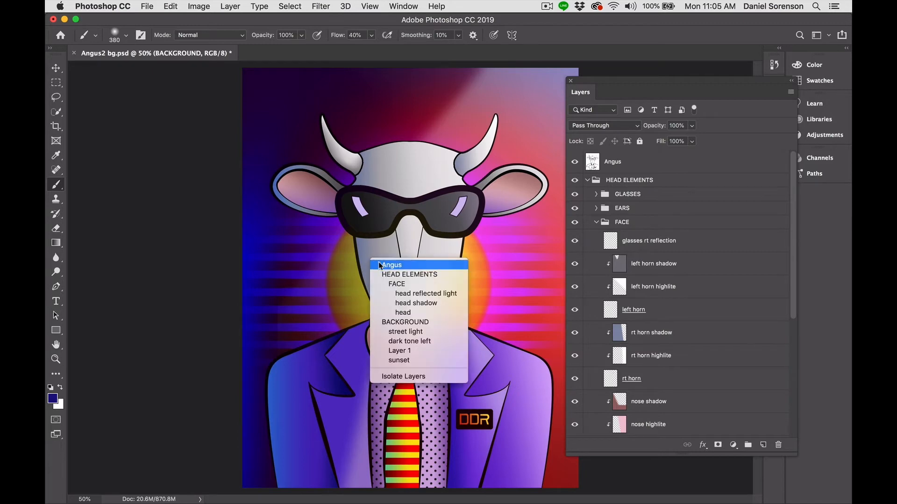
pyautogui.click(456, 297)
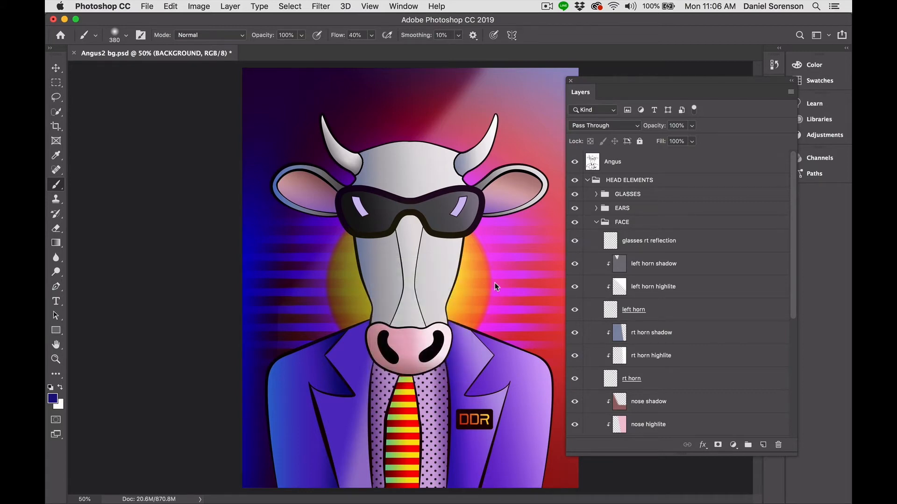
pyautogui.press('super+shift+n')
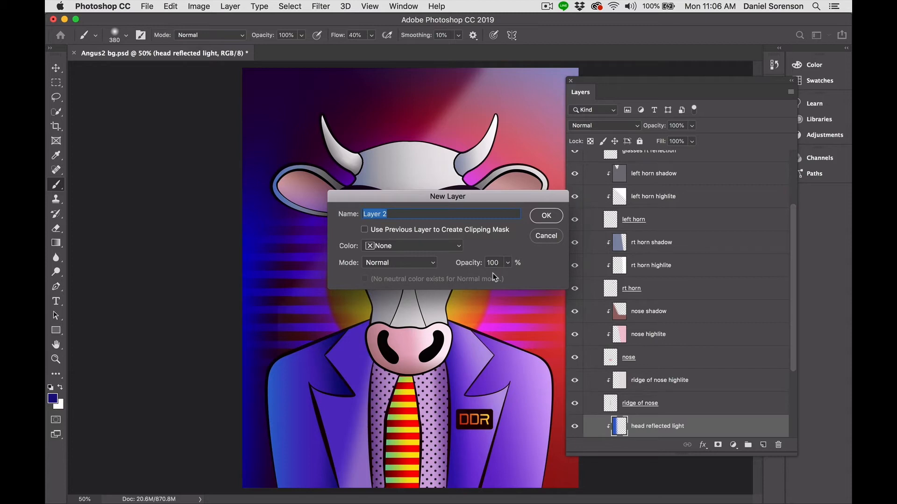
pyautogui.write('face darkern')
pyautogui.click(413, 229)
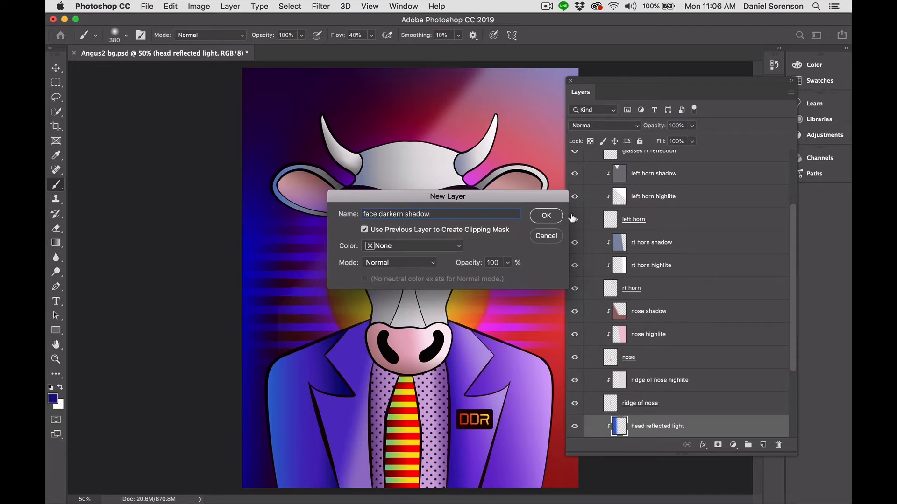
pyautogui.click(546, 217)
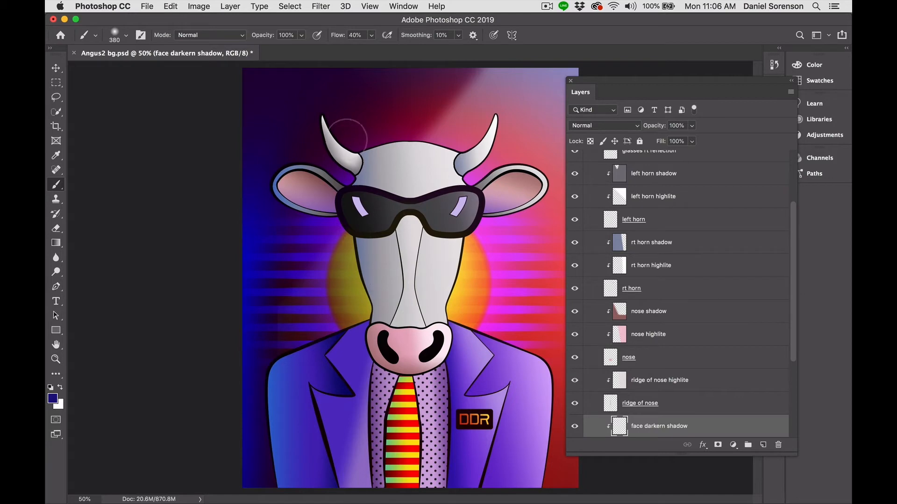
# Enable airbrush-style build-up and paint repeated soft dark blue strokes down the left side of the cow's face, from forehead to nose.
pyautogui.click(388, 36)
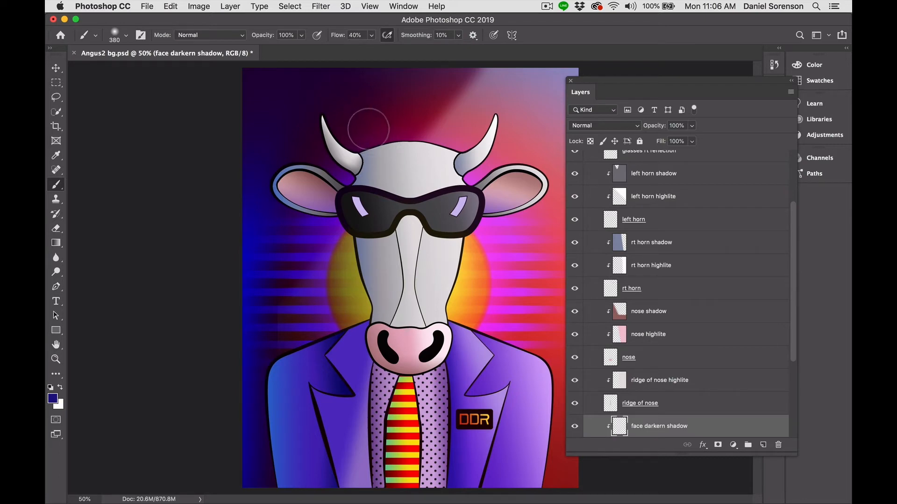
pyautogui.moveTo(368, 139)
pyautogui.mouseDown()
pyautogui.moveTo(359, 209)
pyautogui.moveTo(363, 321)
pyautogui.mouseUp()
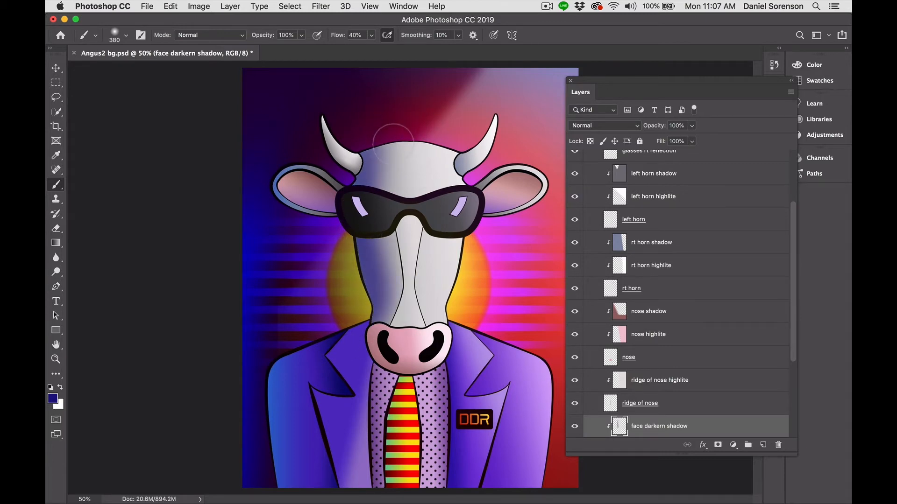
pyautogui.moveTo(393, 143)
pyautogui.mouseDown()
pyautogui.moveTo(383, 273)
pyautogui.moveTo(366, 328)
pyautogui.mouseUp()
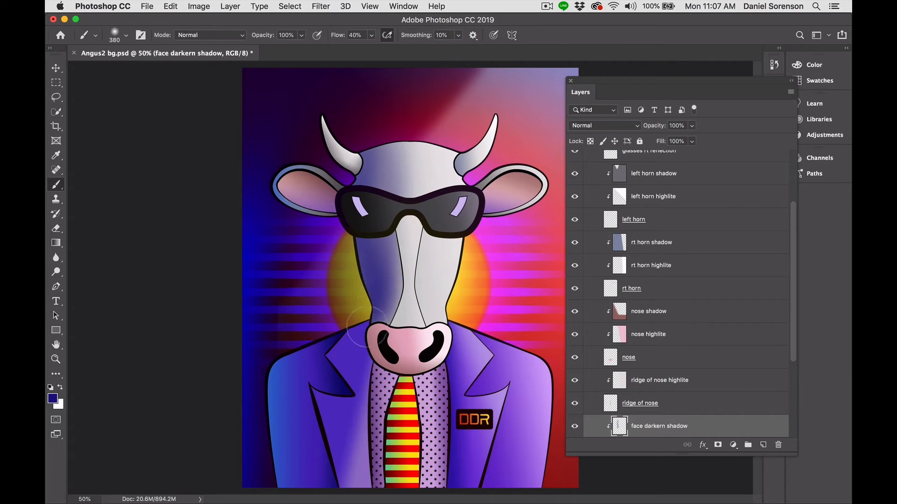
pyautogui.moveTo(395, 143); pyautogui.dragTo(385, 263)
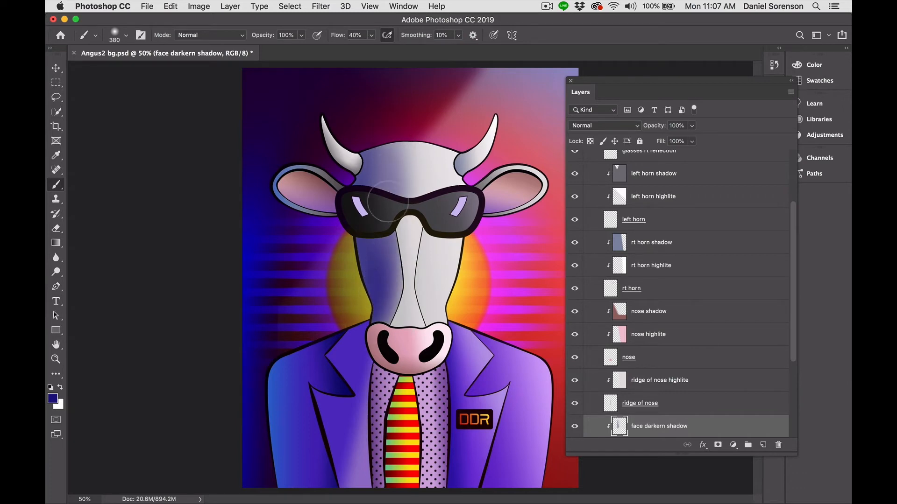
pyautogui.moveTo(396, 134); pyautogui.dragTo(376, 299)
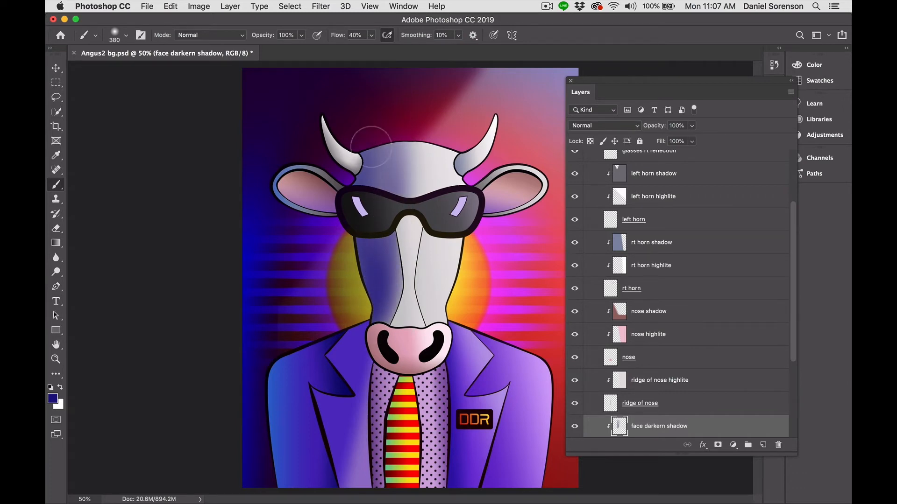
pyautogui.moveTo(371, 146)
pyautogui.mouseDown()
pyautogui.moveTo(373, 252)
pyautogui.moveTo(358, 322)
pyautogui.mouseUp()
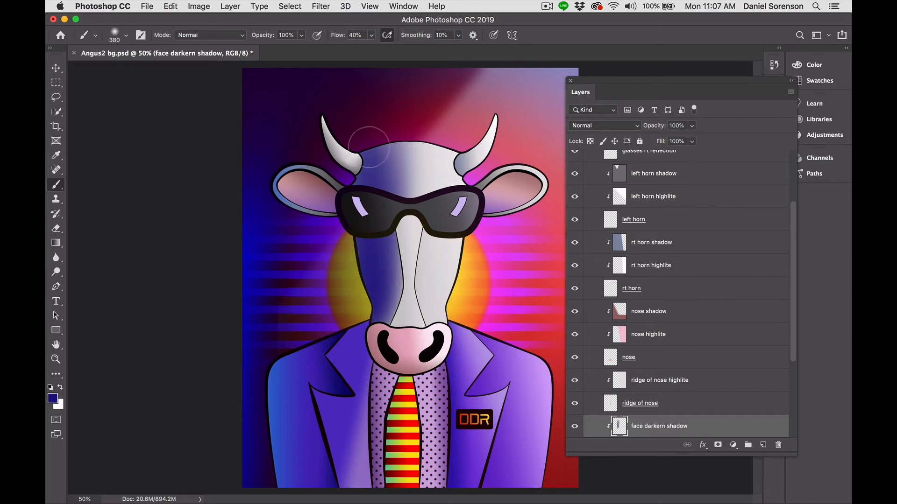
pyautogui.moveTo(377, 141)
pyautogui.mouseDown()
pyautogui.moveTo(364, 175)
pyautogui.moveTo(369, 317)
pyautogui.mouseUp()
pyautogui.moveTo(382, 235)
pyautogui.mouseDown()
pyautogui.moveTo(387, 312)
pyautogui.moveTo(387, 239)
pyautogui.moveTo(418, 257)
pyautogui.mouseUp()
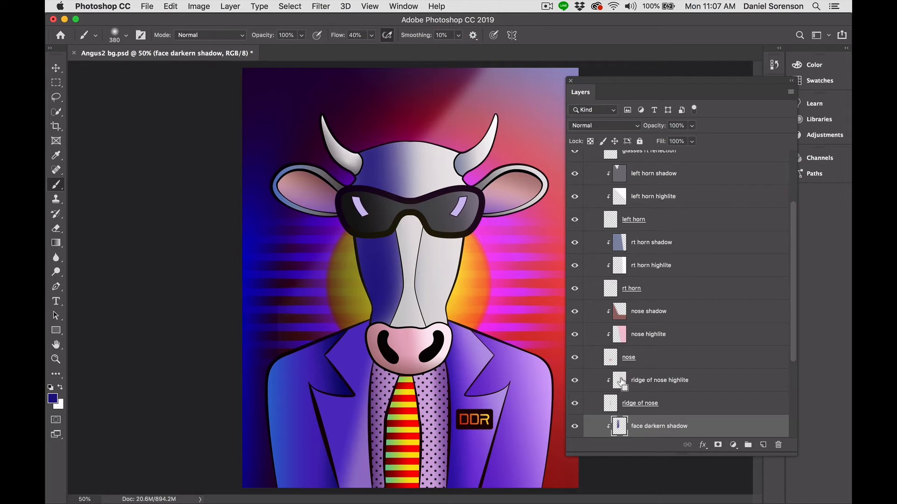
# Create a clipped layer named "face reflected light" and paint lighter blue sampled from the jacket shoulder along the left side of the face.
pyautogui.press('super+shift+n')
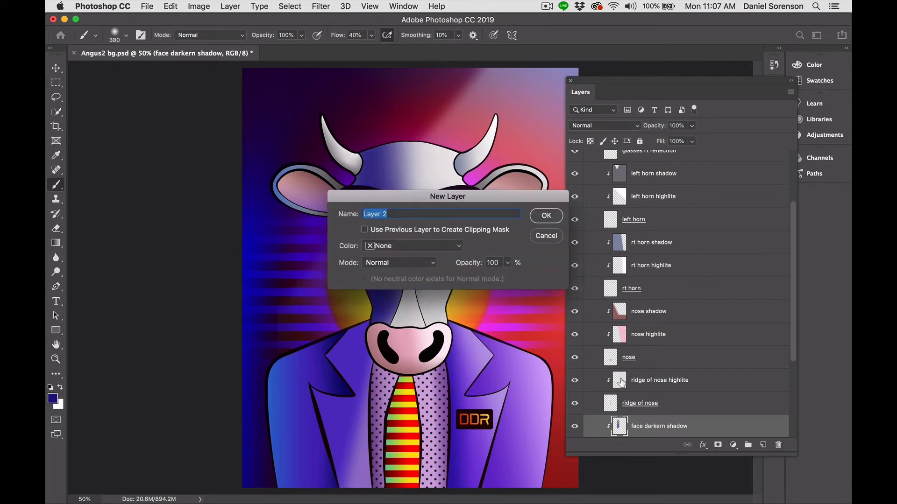
pyautogui.write('face reflected')
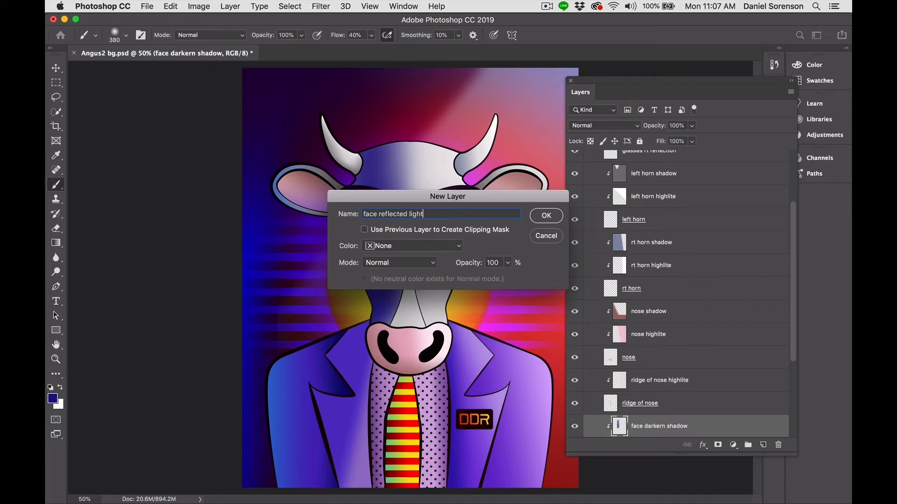
pyautogui.click(546, 216)
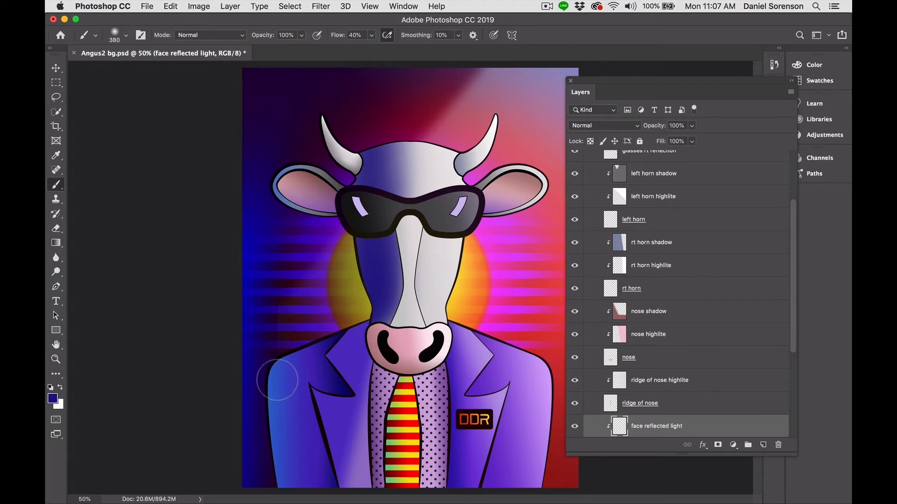
pyautogui.keyDown('alt'); pyautogui.click(245, 249); pyautogui.keyUp('alt')
pyautogui.keyDown('alt'); pyautogui.click(277, 386); pyautogui.keyUp('alt')
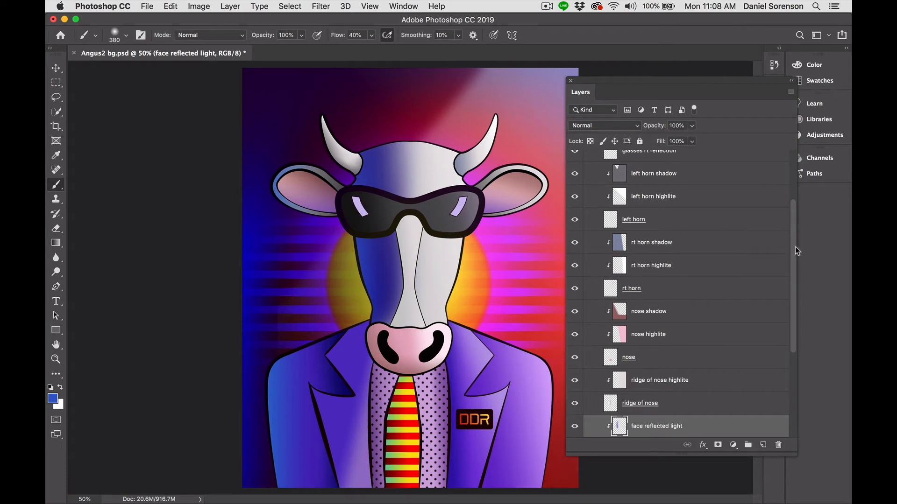
# Set the "face darkern shadow" layer to Multiply blending at 72% opacity.
pyautogui.moveTo(791, 245); pyautogui.dragTo(783, 287)
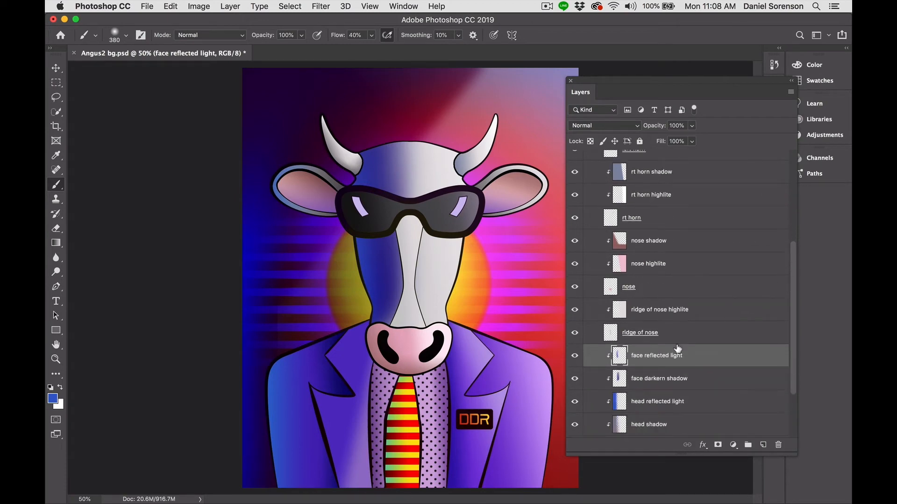
pyautogui.click(651, 378)
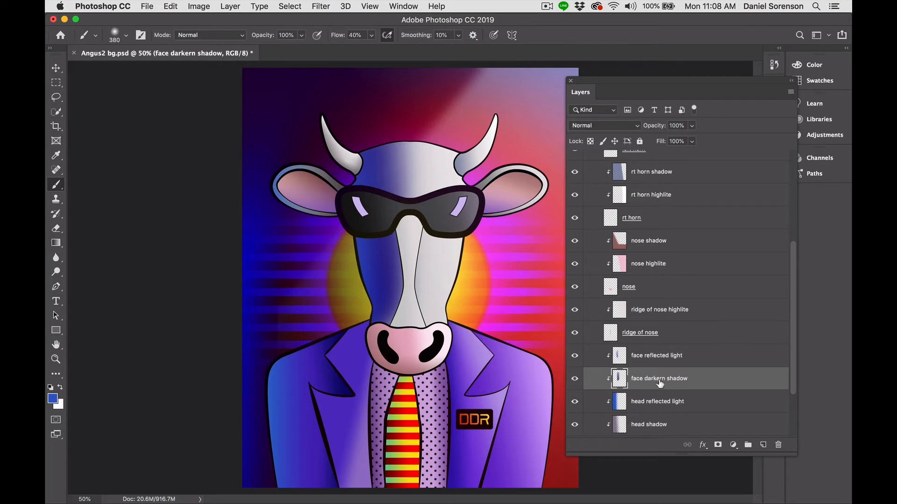
pyautogui.click(606, 127)
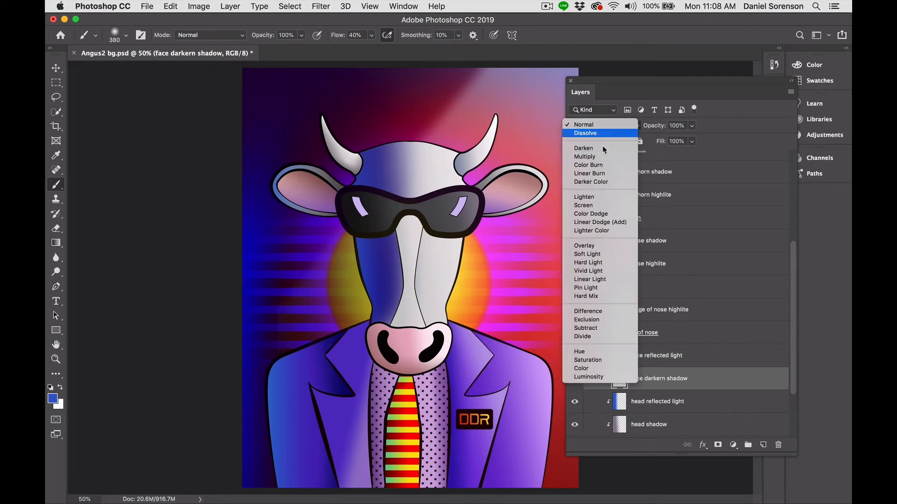
pyautogui.click(601, 157)
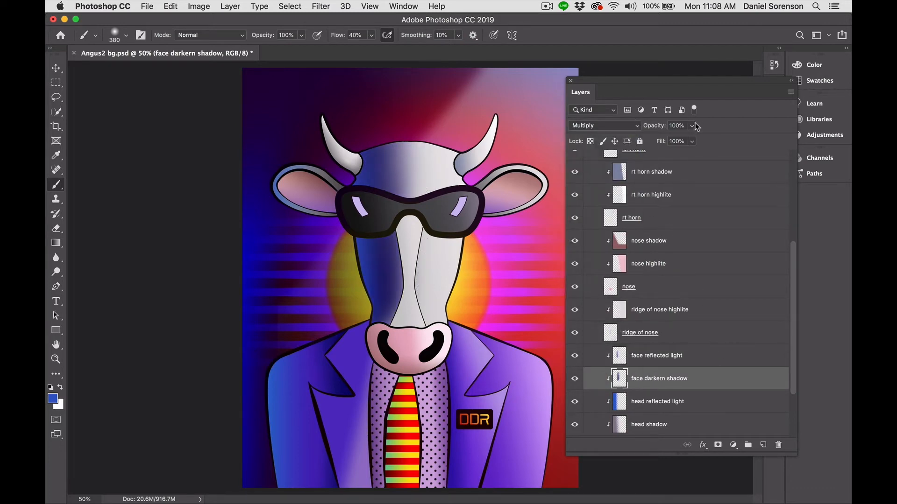
pyautogui.click(692, 126)
pyautogui.moveTo(683, 140); pyautogui.dragTo(676, 140)
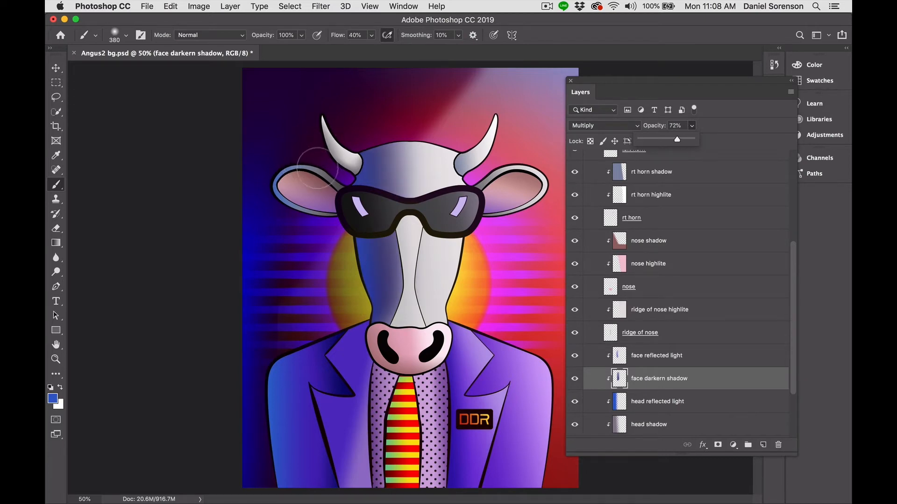
# Create a clipped layer named "left darken" above the left ear outside reflected light layer and paint dark blue from the lapel shadow over the outer left ear.
pyautogui.rightClick(312, 167)
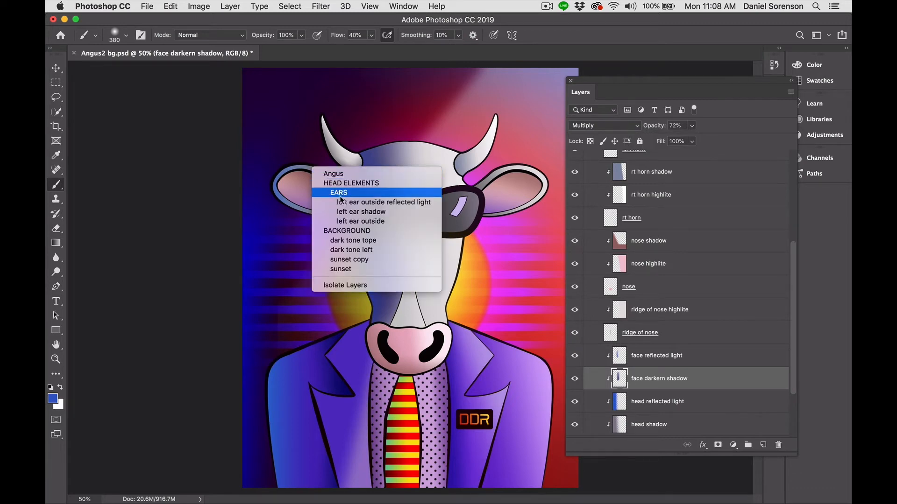
pyautogui.click(378, 199)
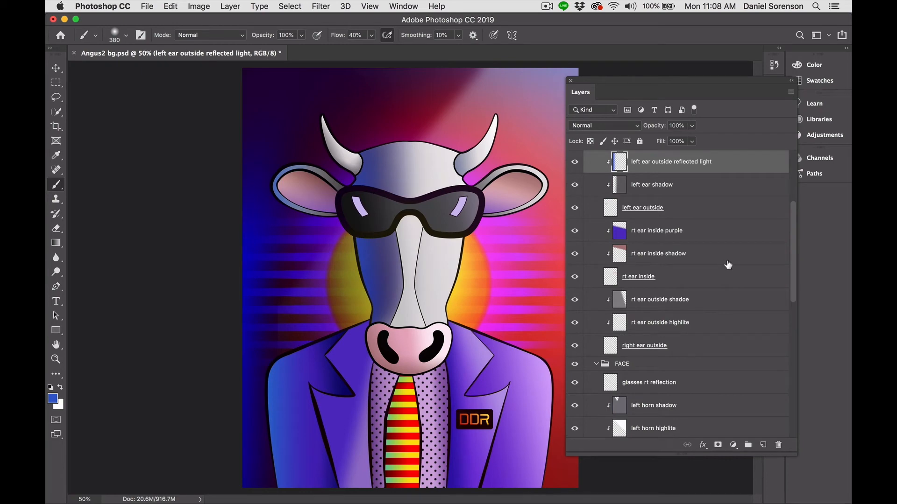
pyautogui.press('super+shift+n')
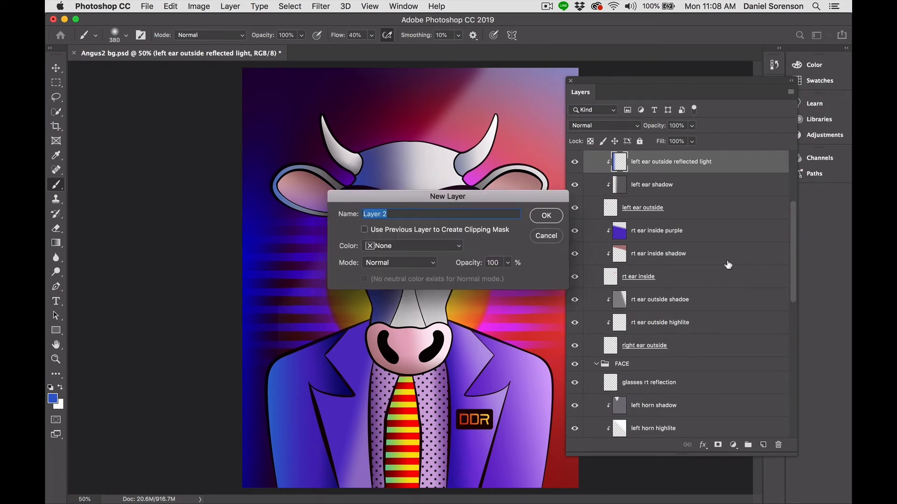
pyautogui.write('left darken')
pyautogui.click(477, 228)
pyautogui.click(546, 216)
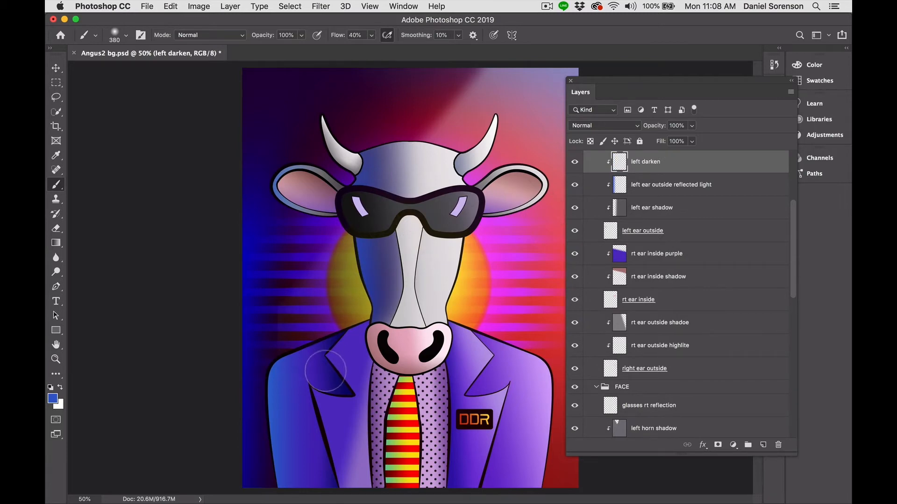
pyautogui.keyDown('alt'); pyautogui.click(333, 375); pyautogui.keyUp('alt')
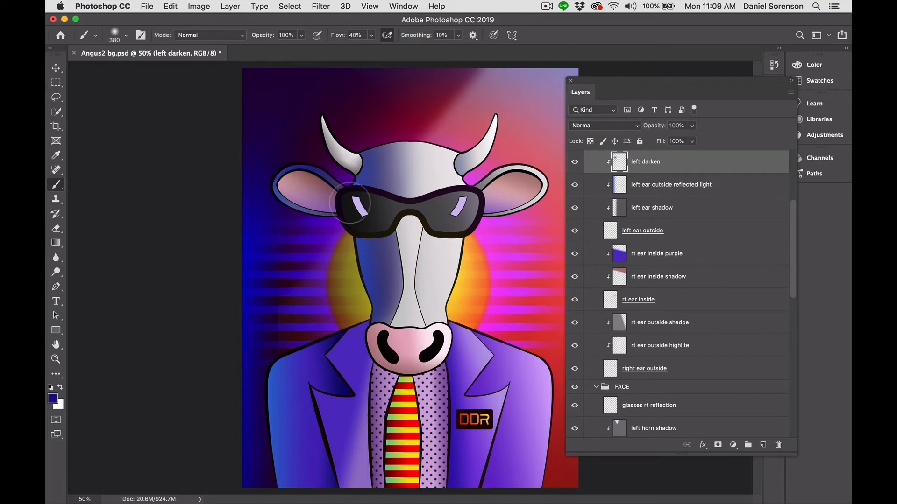
pyautogui.moveTo(351, 203)
pyautogui.mouseDown()
pyautogui.moveTo(327, 186)
pyautogui.moveTo(232, 224)
pyautogui.moveTo(231, 272)
pyautogui.moveTo(297, 251)
pyautogui.moveTo(335, 218)
pyautogui.moveTo(286, 216)
pyautogui.mouseUp()
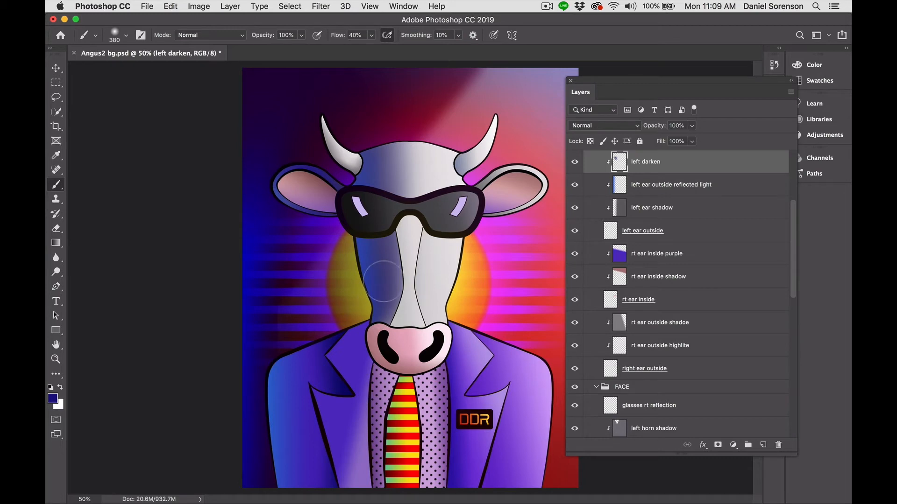
# Create a clipped layer named "left ear reflected" and brush lighter blue from the jacket shoulder along the left ear's outer edge.
pyautogui.press('super+shift+n')
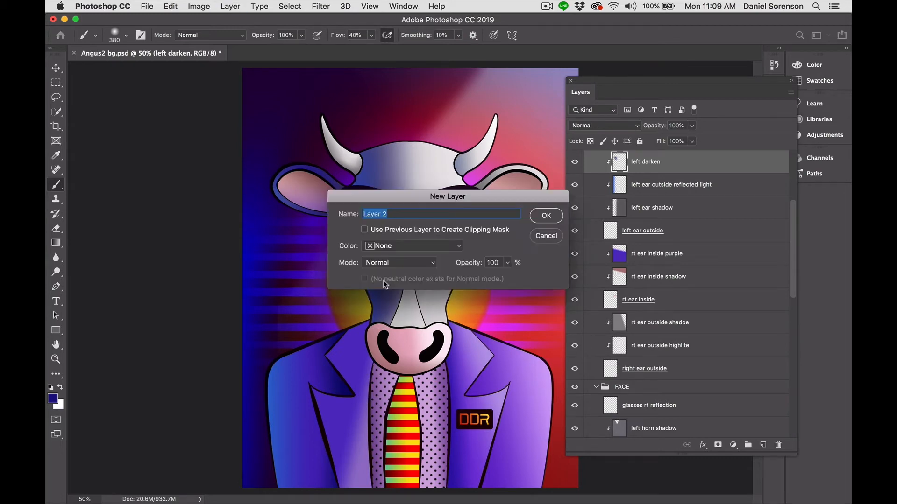
pyautogui.write('left ear reflected')
pyautogui.click(408, 231)
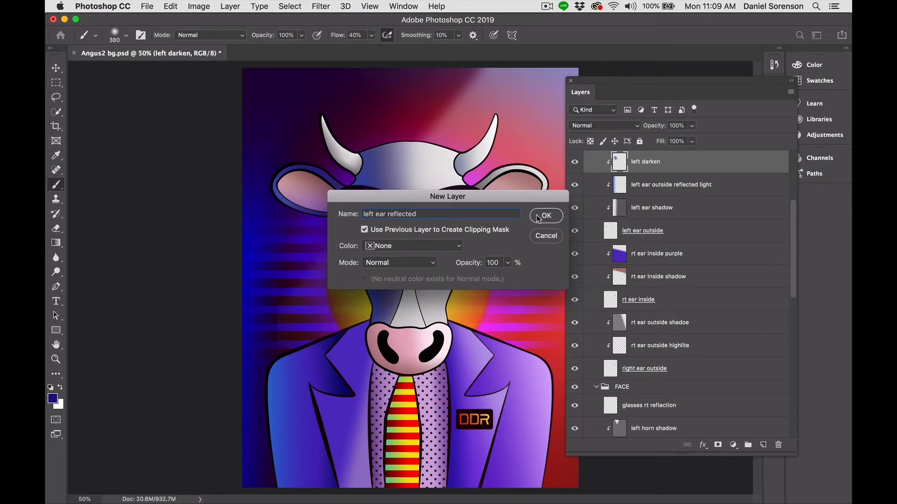
pyautogui.click(542, 217)
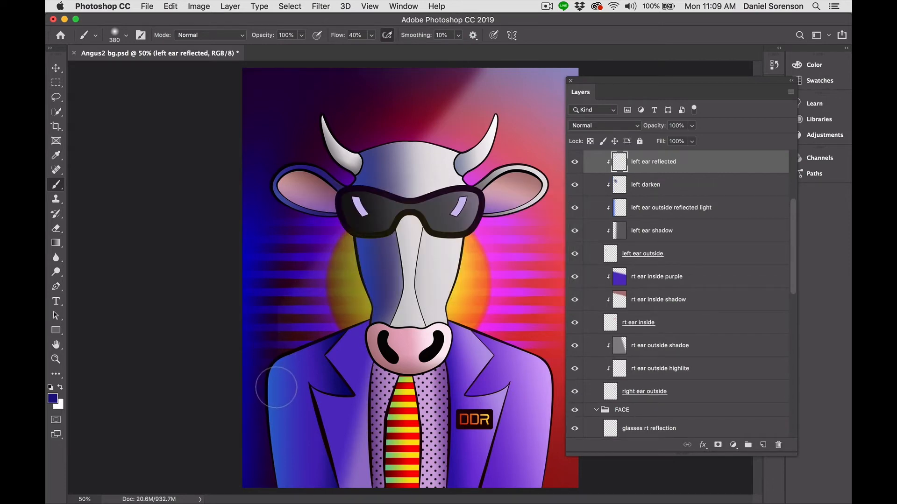
pyautogui.keyDown('alt'); pyautogui.click(279, 384); pyautogui.keyUp('alt')
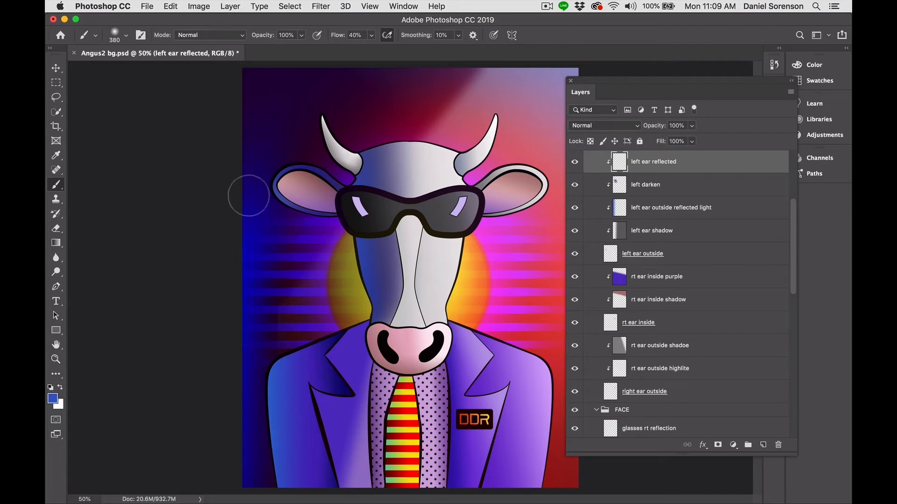
pyautogui.moveTo(284, 212)
pyautogui.mouseDown()
pyautogui.moveTo(290, 154)
pyautogui.moveTo(306, 139)
pyautogui.moveTo(277, 160)
pyautogui.moveTo(292, 232)
pyautogui.mouseUp()
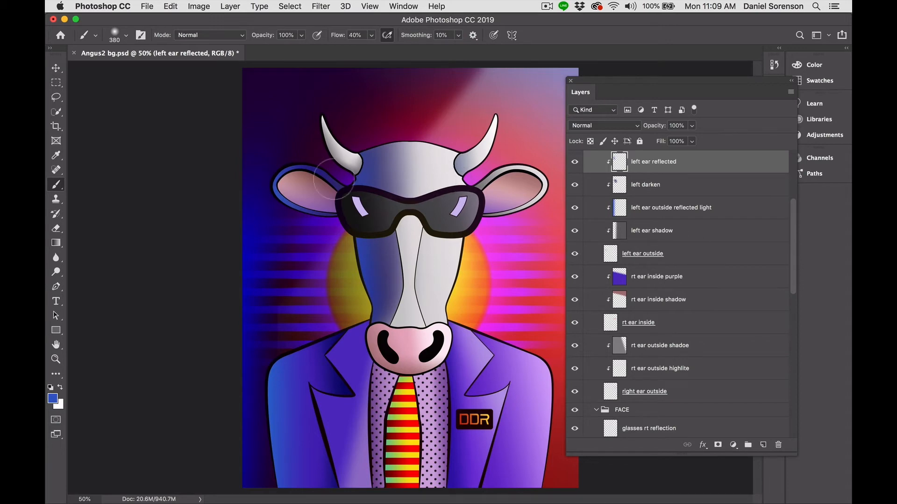
# Create a clipped layer named "left ear insdie darken" above the left ear inside purple layer and paint dark blue shading inside the left ear.
pyautogui.rightClick(293, 188)
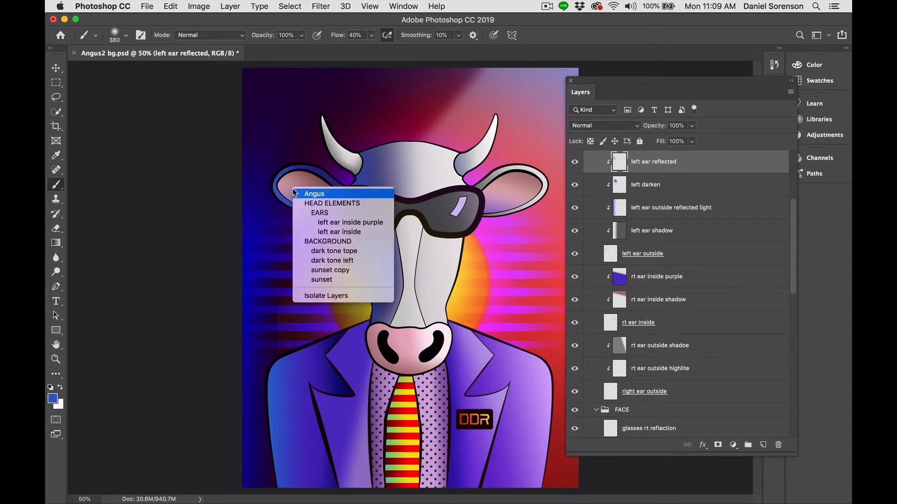
pyautogui.click(329, 221)
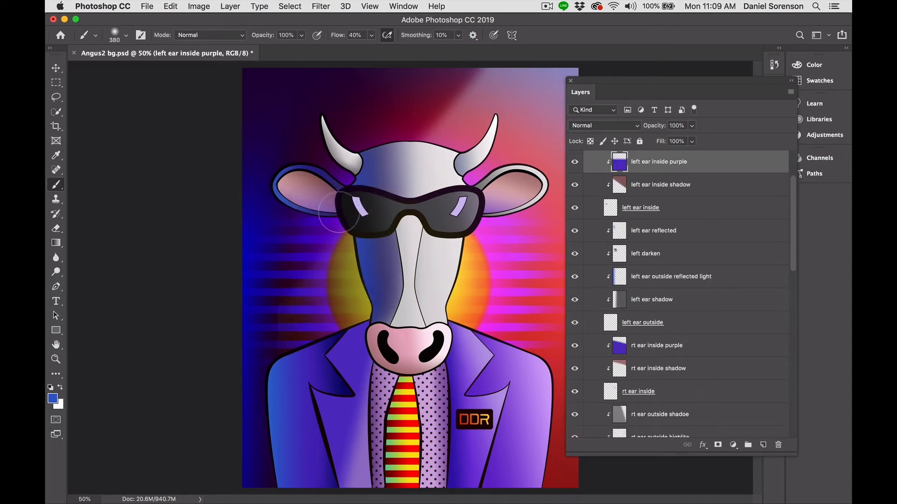
pyautogui.press('super+shift+n')
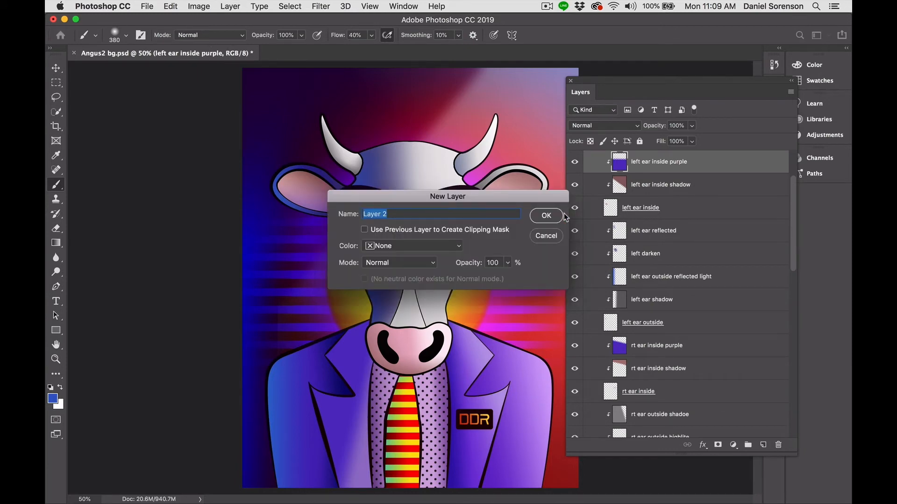
pyautogui.write('left ear insdie darken')
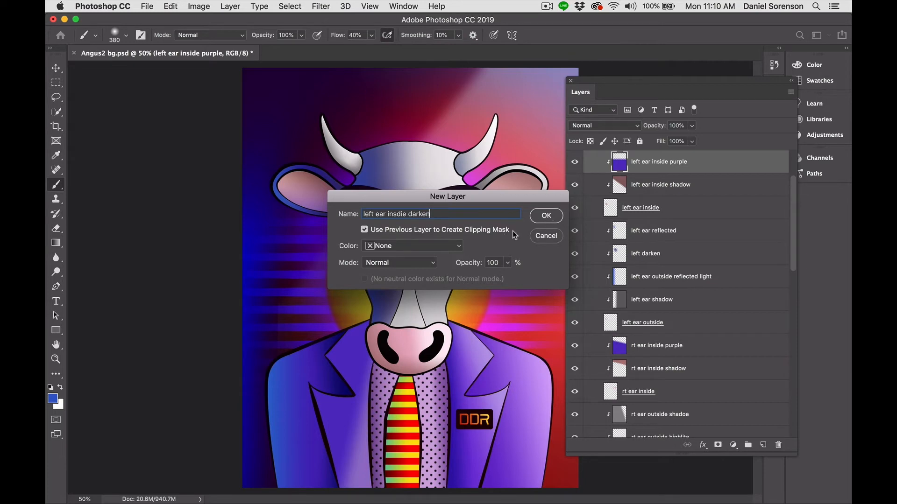
pyautogui.click(547, 216)
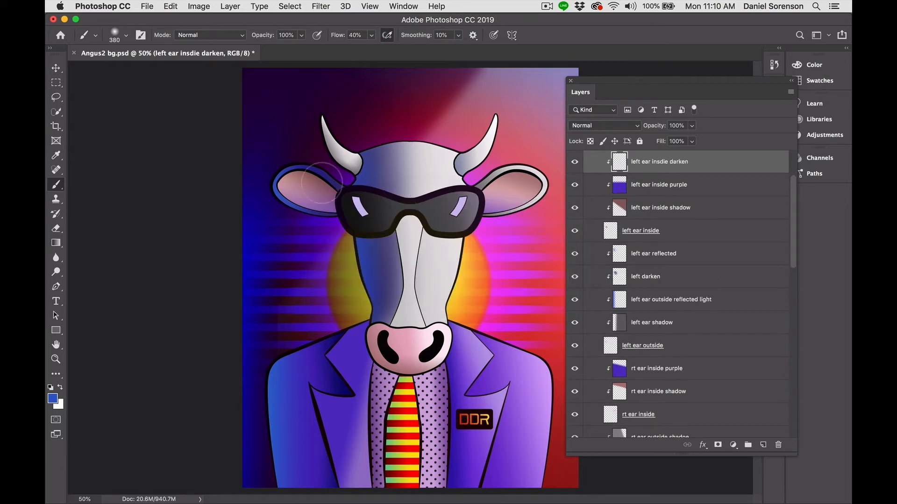
pyautogui.keyDown('alt'); pyautogui.click(328, 347); pyautogui.keyUp('alt')
pyautogui.moveTo(311, 173)
pyautogui.mouseDown()
pyautogui.moveTo(332, 191)
pyautogui.moveTo(327, 224)
pyautogui.moveTo(306, 184)
pyautogui.moveTo(284, 183)
pyautogui.moveTo(299, 176)
pyautogui.moveTo(288, 193)
pyautogui.moveTo(333, 213)
pyautogui.moveTo(294, 200)
pyautogui.moveTo(303, 155)
pyautogui.moveTo(318, 152)
pyautogui.moveTo(295, 166)
pyautogui.moveTo(336, 184)
pyautogui.moveTo(338, 203)
pyautogui.moveTo(298, 172)
pyautogui.moveTo(329, 181)
pyautogui.moveTo(297, 165)
pyautogui.moveTo(339, 180)
pyautogui.moveTo(287, 163)
pyautogui.moveTo(326, 207)
pyautogui.moveTo(316, 170)
pyautogui.moveTo(303, 170)
pyautogui.moveTo(348, 214)
pyautogui.moveTo(340, 225)
pyautogui.moveTo(315, 165)
pyautogui.moveTo(369, 231)
pyautogui.mouseUp()
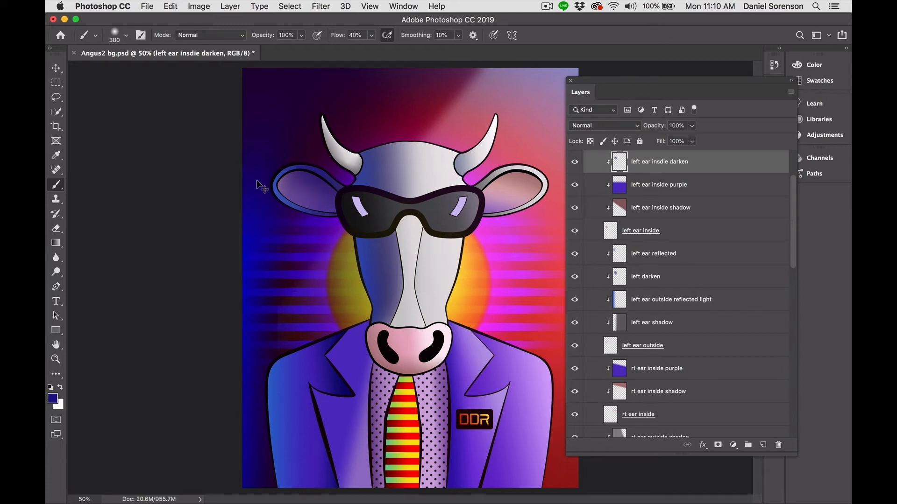
# Create a layer named "left ear inside reflected" above the inner ear darken layer, using the previous layer as a clipping mask.
pyautogui.press('super+shift+n')
pyautogui.write('left ')
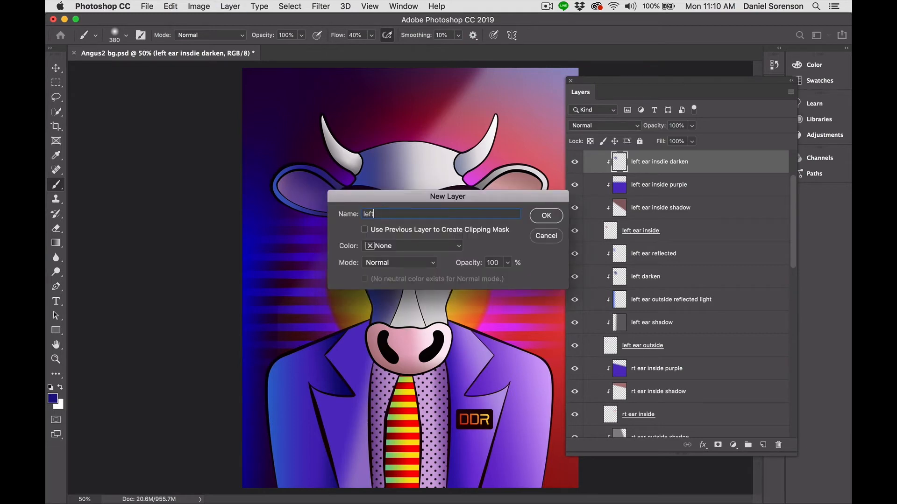
pyautogui.write('e')
pyautogui.press('BackSpace')
pyautogui.write('ear ins')
pyautogui.write('ide reflected')
pyautogui.click(461, 230)
pyautogui.click(546, 215)
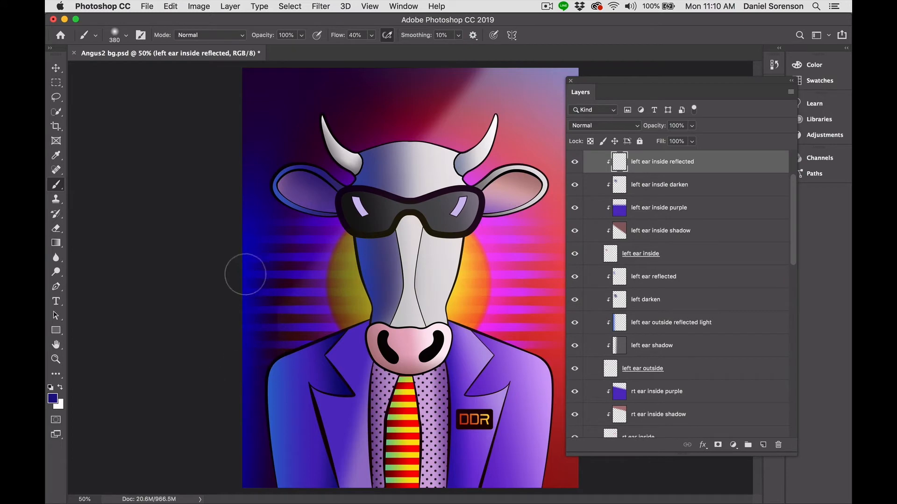
# Paint soft reflected blue inside the left ear, sampling colours from the jacket shoulder and the background's left edge.
pyautogui.keyDown('alt'); pyautogui.click(278, 378); pyautogui.keyUp('alt')
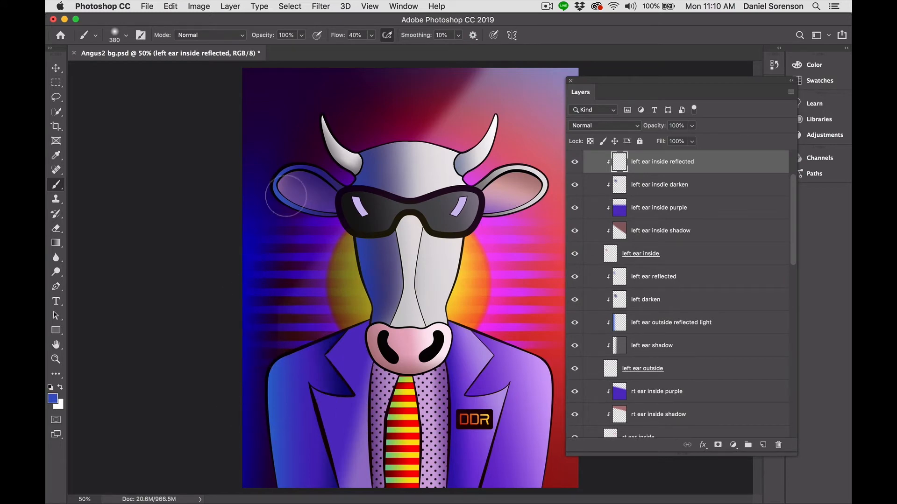
pyautogui.moveTo(284, 170)
pyautogui.mouseDown()
pyautogui.moveTo(283, 192)
pyautogui.moveTo(302, 209)
pyautogui.moveTo(282, 171)
pyautogui.moveTo(301, 215)
pyautogui.moveTo(282, 181)
pyautogui.moveTo(323, 217)
pyautogui.mouseUp()
pyautogui.moveTo(284, 186); pyautogui.dragTo(317, 216)
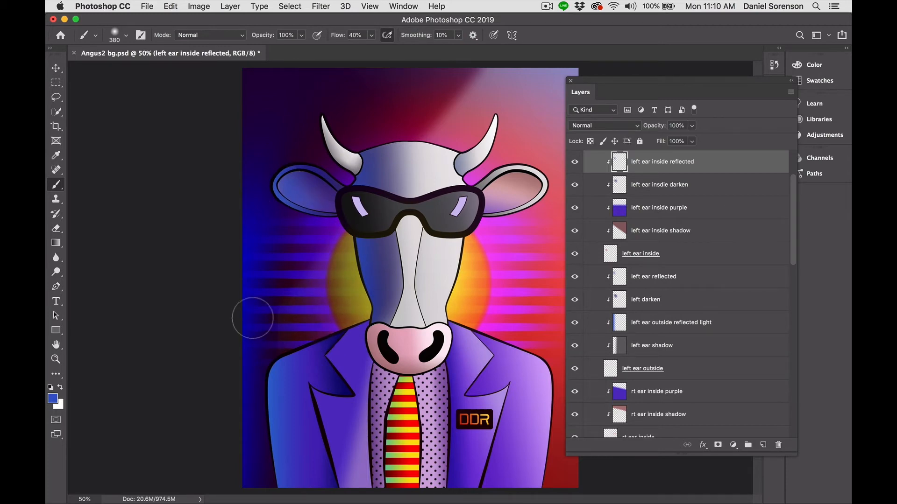
pyautogui.keyDown('alt'); pyautogui.click(247, 287); pyautogui.keyUp('alt')
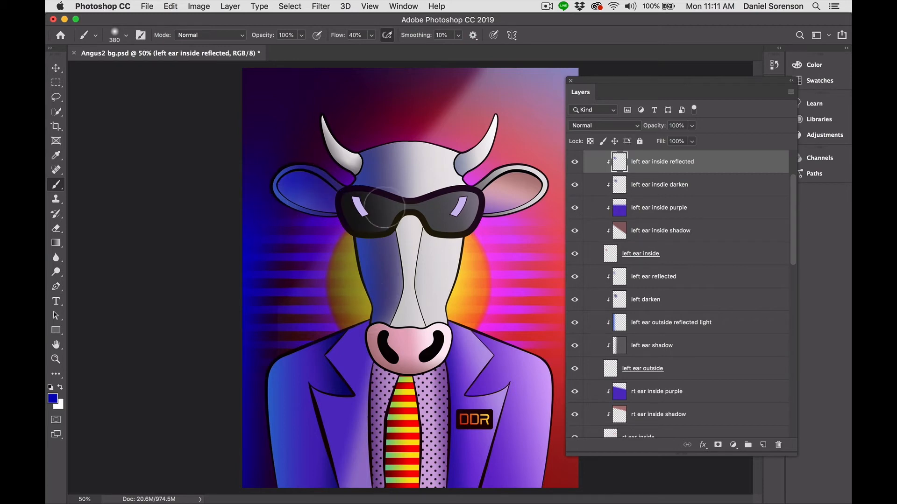
# Set the "left ear insdie darken" layer to Multiply blending and lower its opacity.
pyautogui.click(647, 188)
pyautogui.click(600, 126)
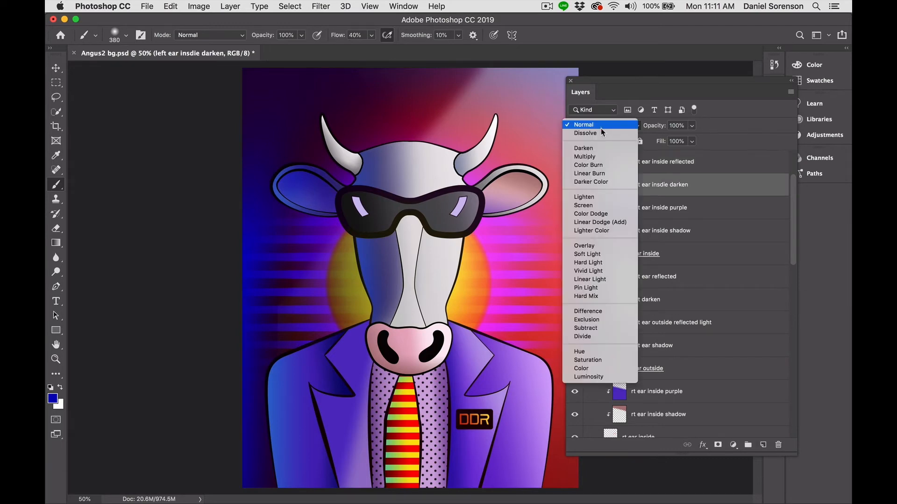
pyautogui.click(601, 157)
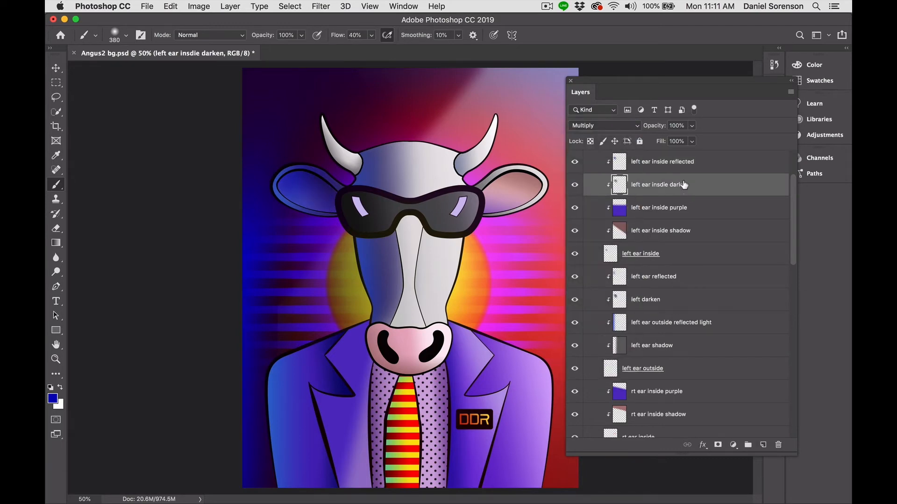
pyautogui.click(692, 130)
pyautogui.moveTo(694, 139); pyautogui.dragTo(682, 144)
# Set the "left ear inside reflected" layer's blend mode to Overlay.
pyautogui.click(676, 162)
pyautogui.click(612, 126)
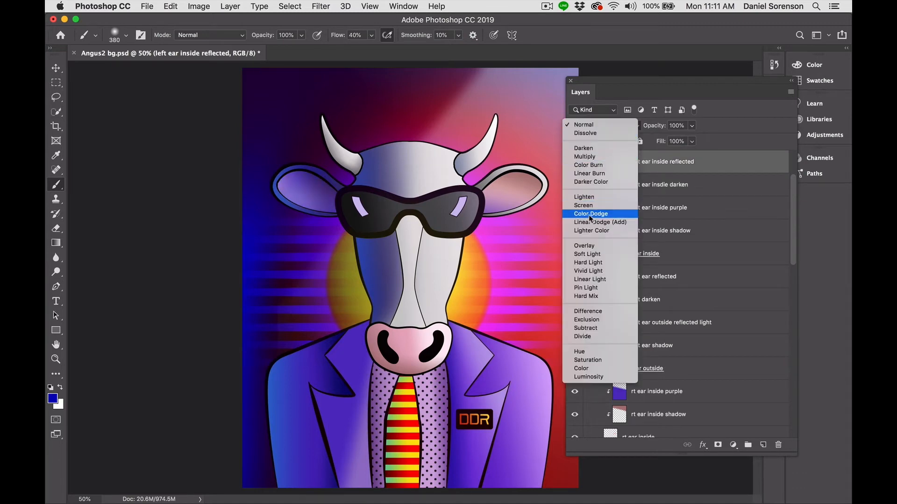
pyautogui.click(601, 244)
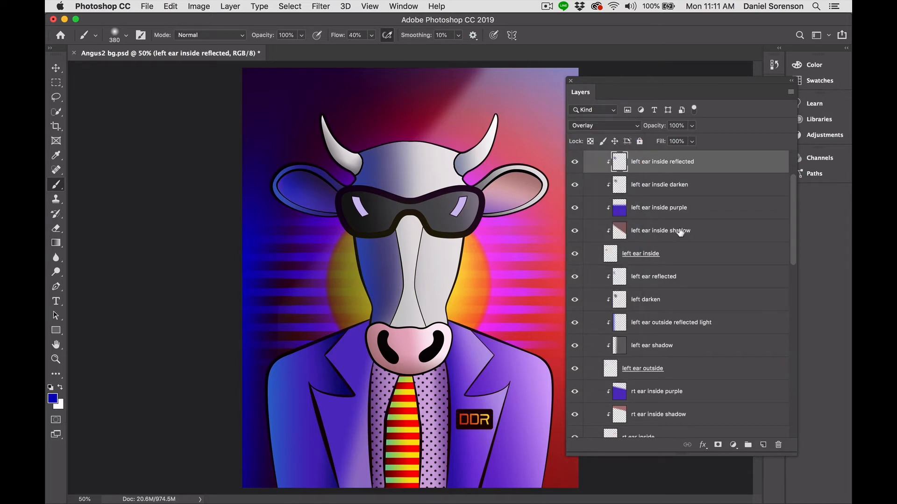
# Paint more soft blue over the left ear's inner edge, sampling colours from the jacket shoulder and the background's left edge.
pyautogui.keyDown('alt'); pyautogui.click(276, 385); pyautogui.keyUp('alt')
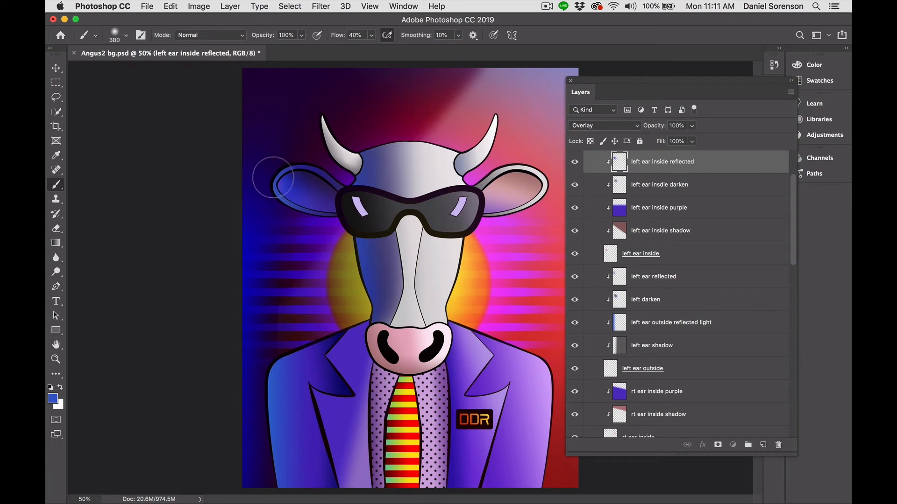
pyautogui.keyDown('alt'); pyautogui.click(248, 210); pyautogui.keyUp('alt')
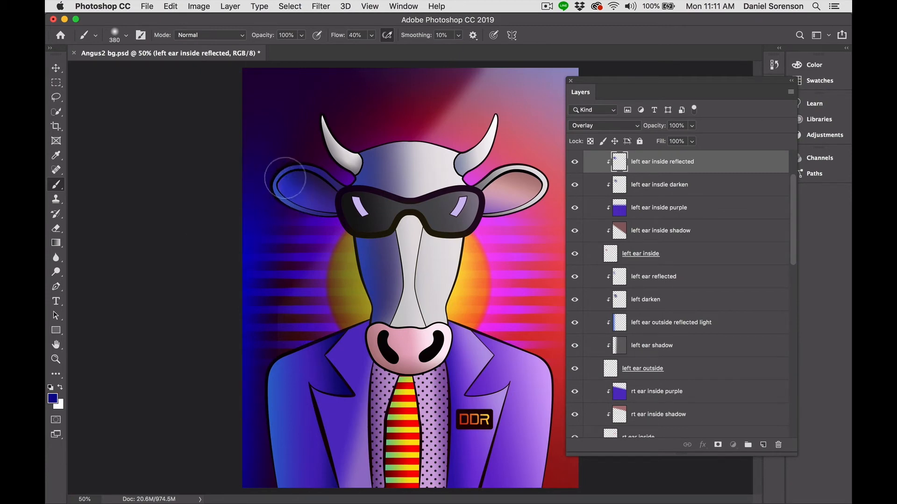
pyautogui.moveTo(285, 178); pyautogui.dragTo(280, 181)
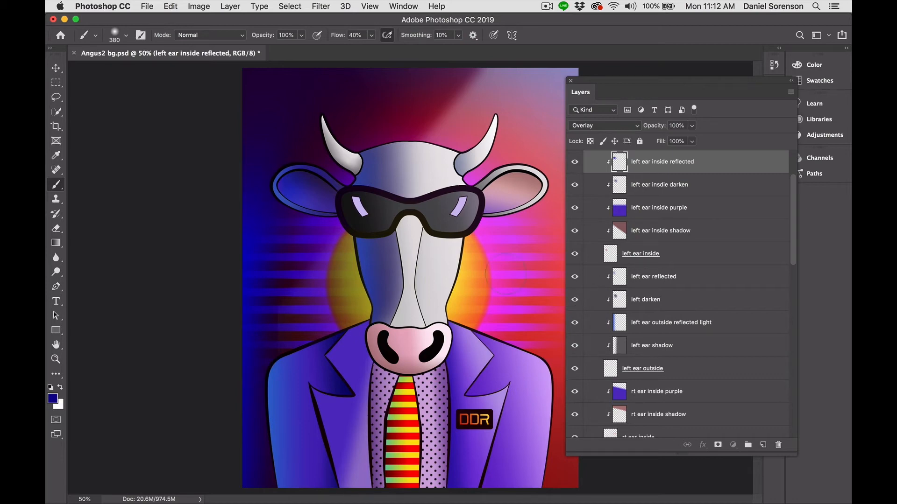
# Create a clipped layer named "ridge of nose darken" above "ridge of nose highlite" and sample the face's shadow colour beside the nose ridge.
pyautogui.keyDown('ctrl'); pyautogui.click(406, 242); pyautogui.keyUp('ctrl')
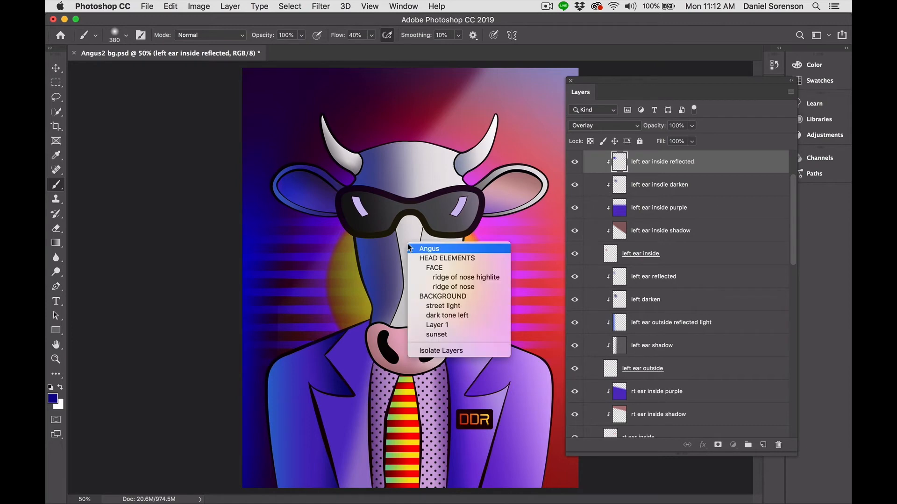
pyautogui.click(435, 273)
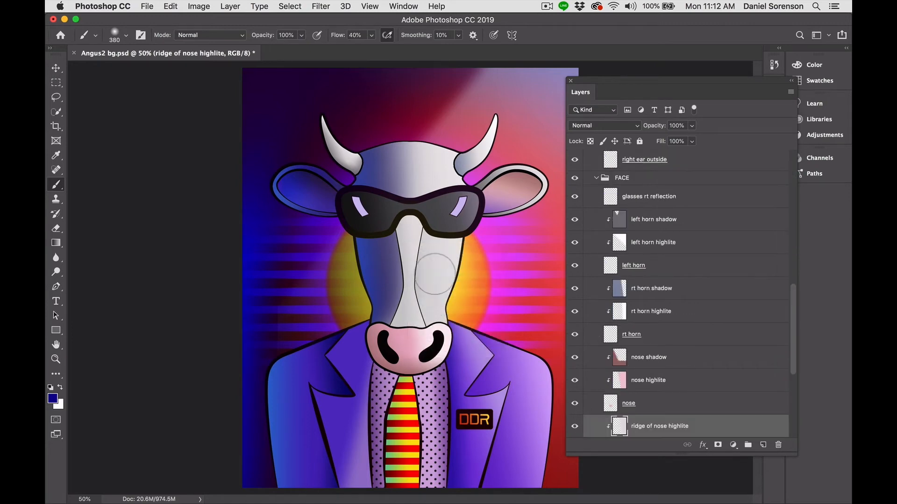
pyautogui.press('super+shift+n')
pyautogui.write('r')
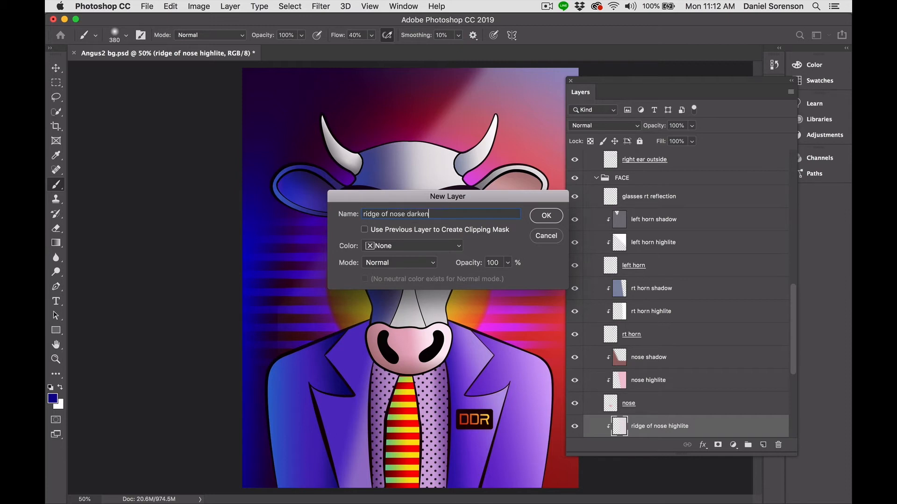
pyautogui.write('idge of nose darken')
pyautogui.click(546, 215)
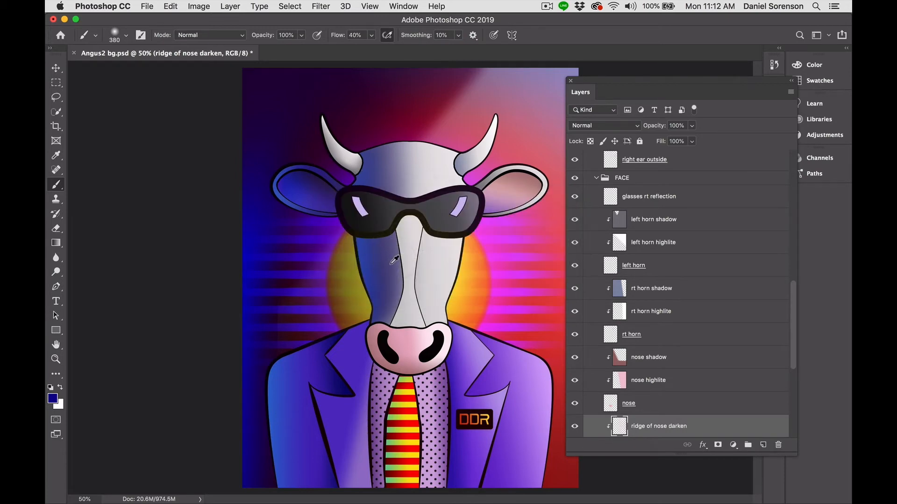
pyautogui.keyDown('alt'); pyautogui.click(395, 260); pyautogui.keyUp('alt')
pyautogui.moveTo(391, 225)
pyautogui.mouseDown()
pyautogui.moveTo(389, 303)
pyautogui.moveTo(388, 295)
pyautogui.mouseUp()
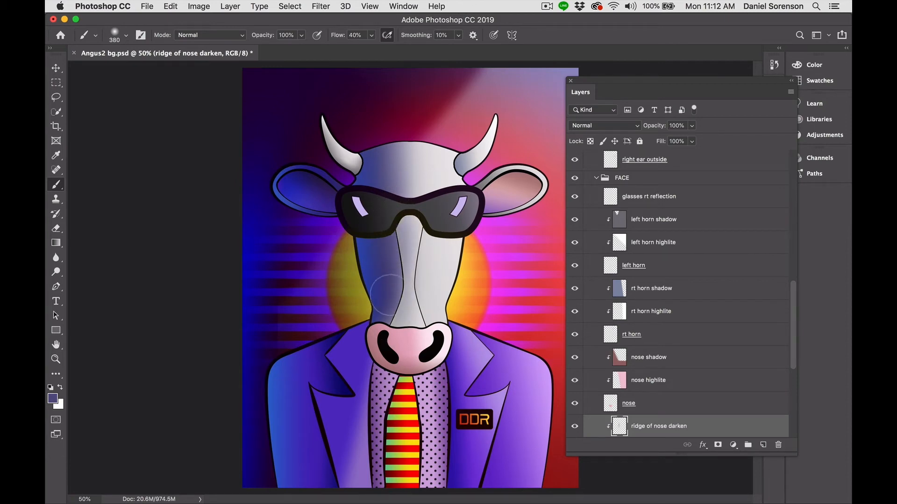
pyautogui.press('super+z')
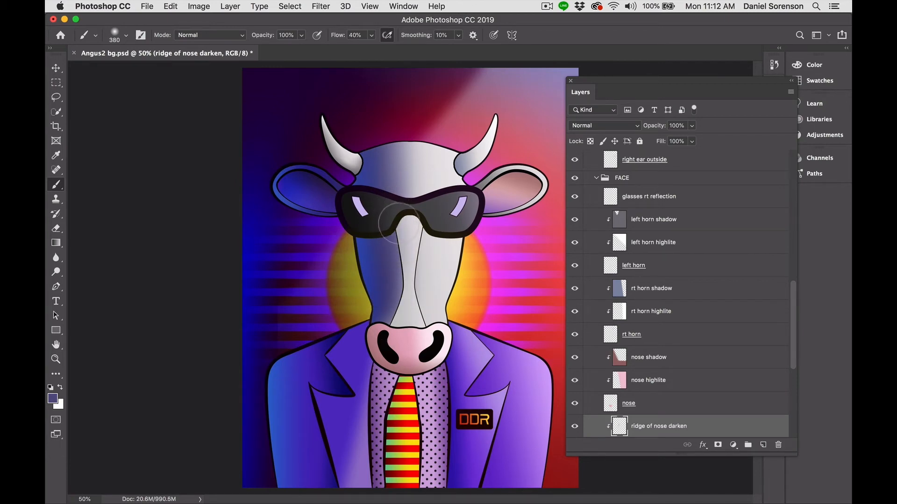
pyautogui.press('super+z')
# Darken the left side of the nose ridge using a soft brush of size 175, and set the layer to Multiply.
pyautogui.press('[')
pyautogui.press('[')
pyautogui.press('[')
pyautogui.press('[')
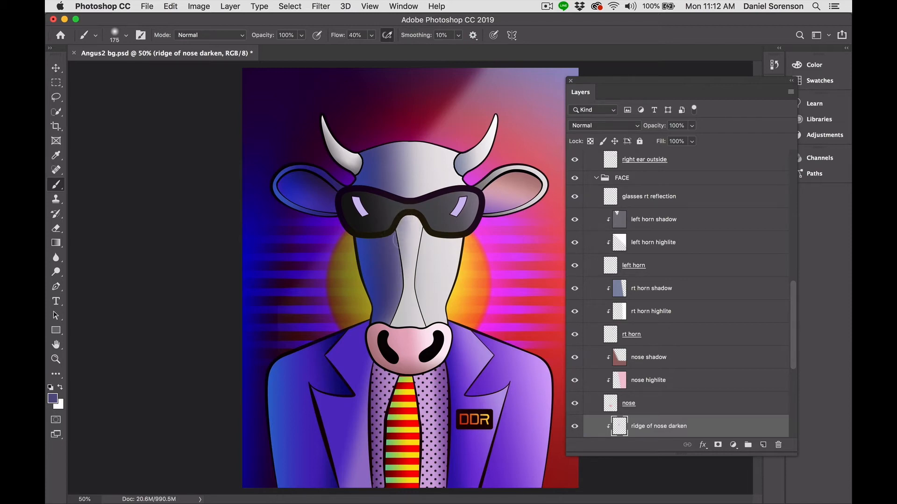
pyautogui.moveTo(403, 239); pyautogui.dragTo(384, 341)
pyautogui.moveTo(401, 215); pyautogui.dragTo(389, 344)
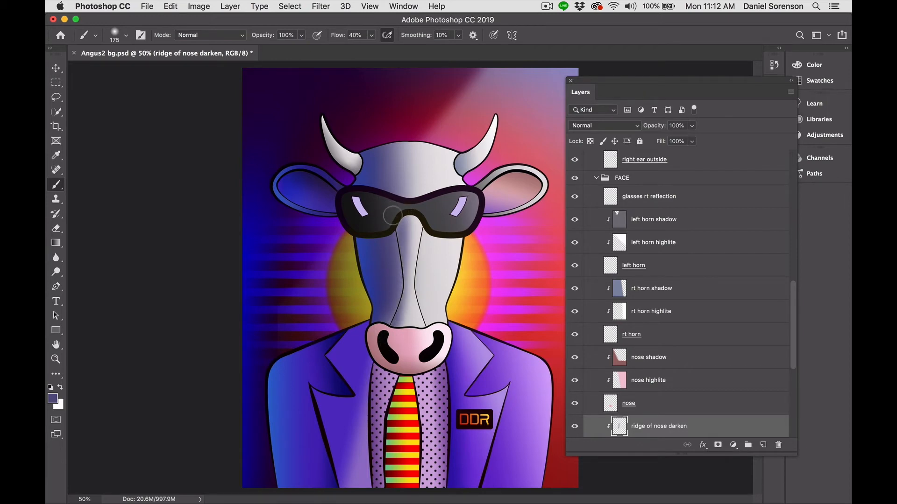
pyautogui.click(608, 125)
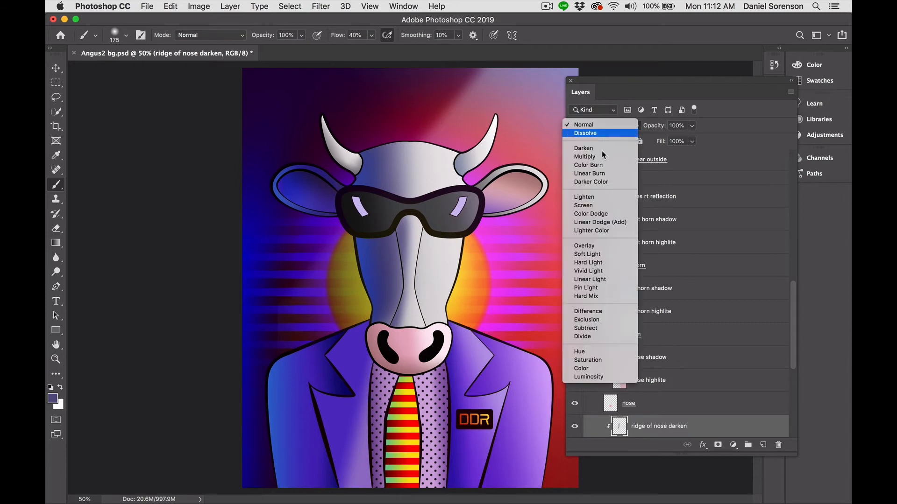
pyautogui.click(682, 158)
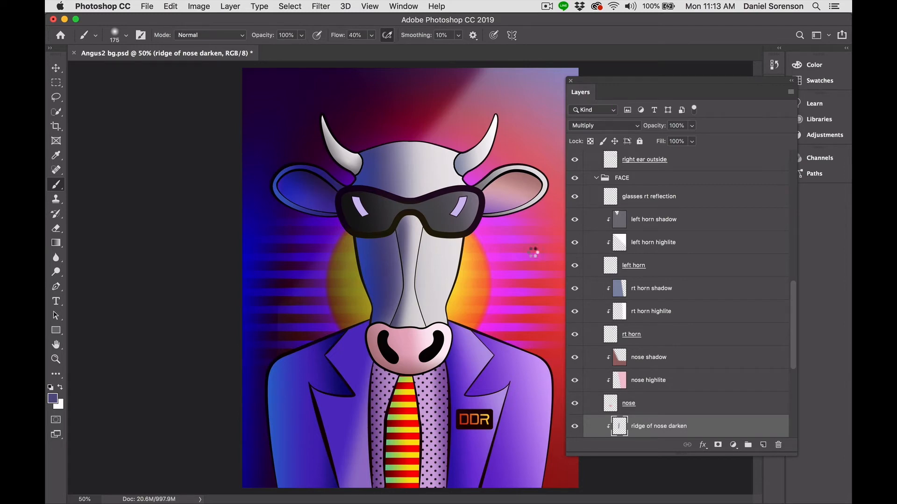
# Create a layer named "left hron shadow" above the left horn layer, clipped to it.
pyautogui.rightClick(344, 158)
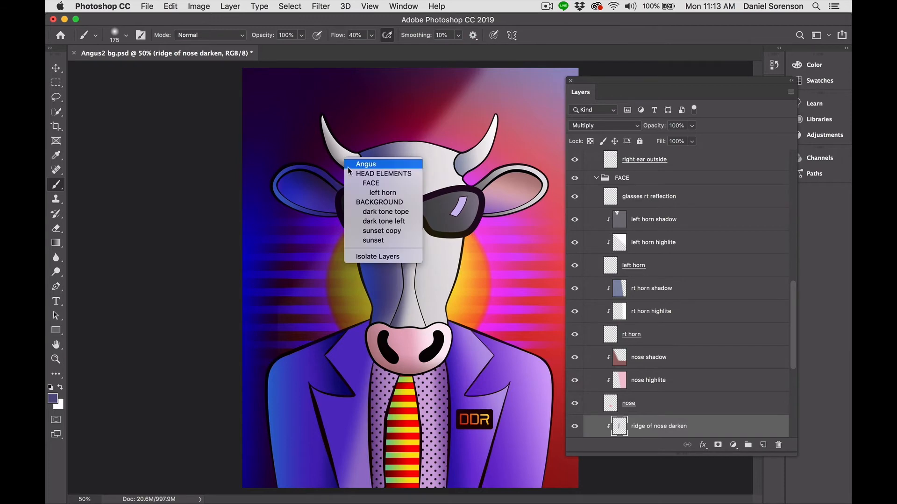
pyautogui.click(366, 192)
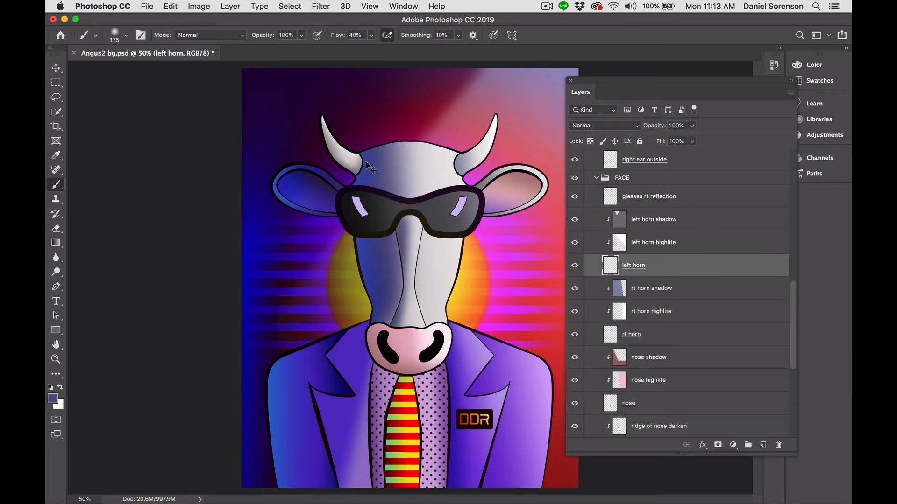
pyautogui.press('super+shift+n')
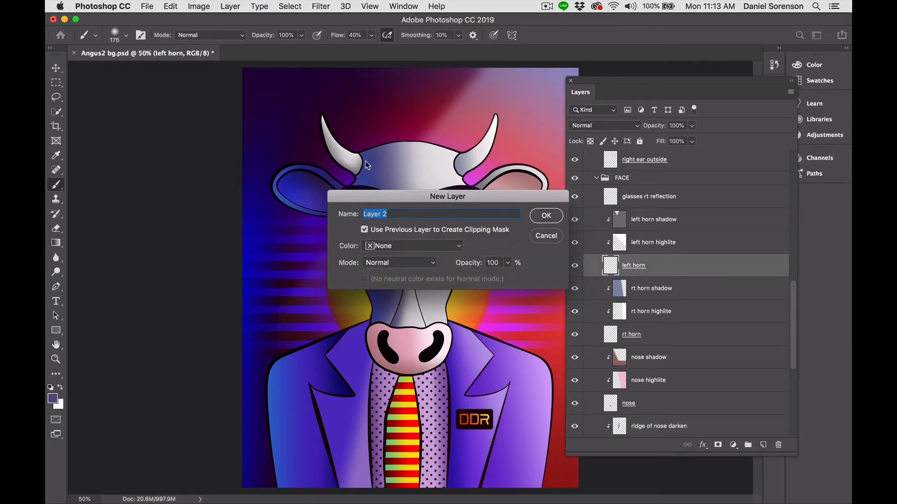
pyautogui.write('left hron shadow')
pyautogui.press('Return')
# Paint a dark blue shadow sampled from the jacket on the left horn and move its layer above "left horn shadow".
pyautogui.keyDown('alt'); pyautogui.click(329, 346); pyautogui.keyUp('alt')
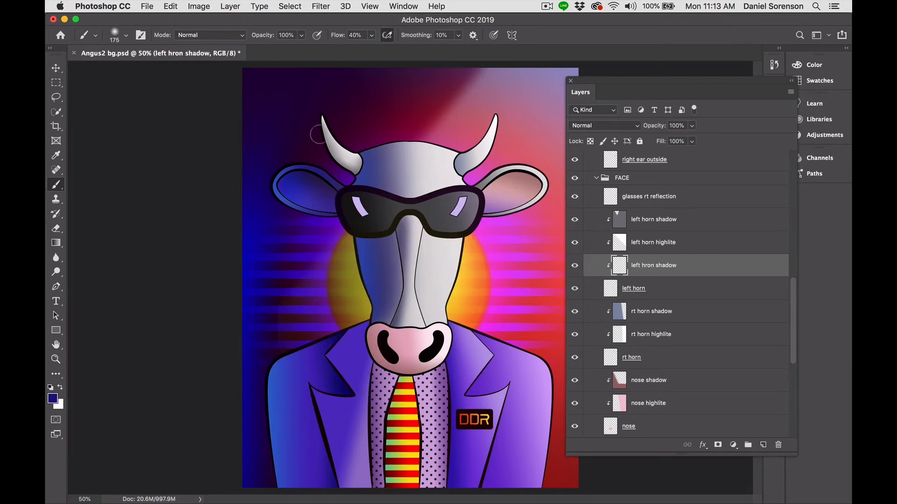
pyautogui.moveTo(345, 169)
pyautogui.mouseDown()
pyautogui.moveTo(314, 113)
pyautogui.moveTo(355, 171)
pyautogui.mouseUp()
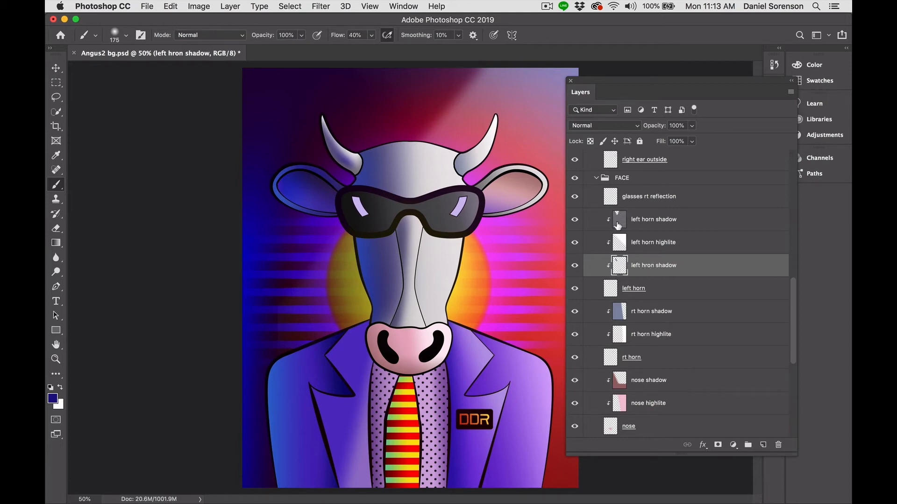
pyautogui.moveTo(622, 272); pyautogui.dragTo(628, 224)
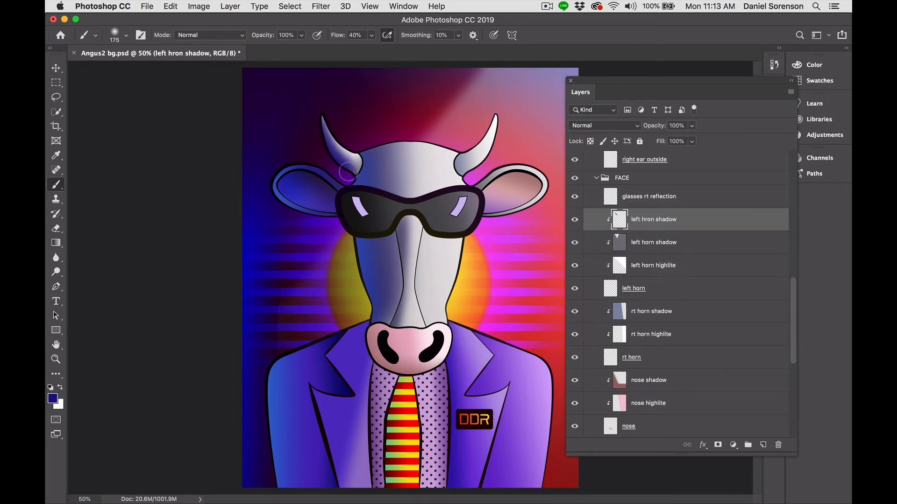
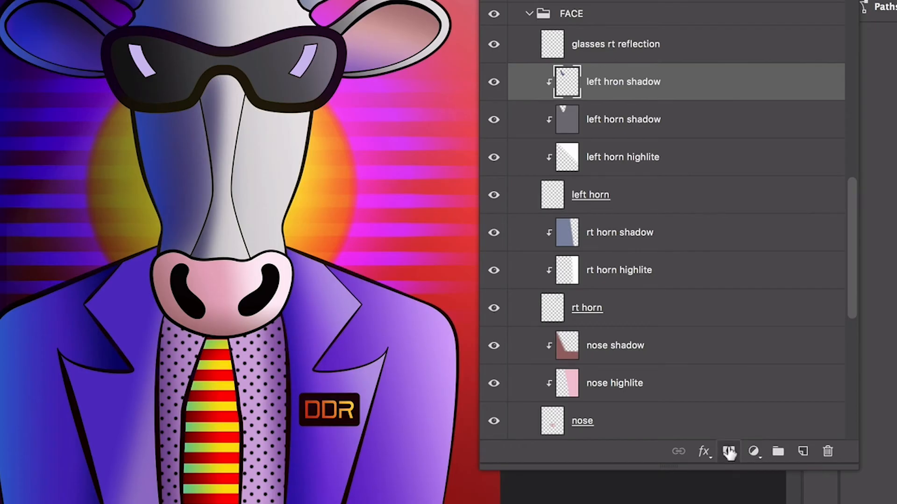
# Add a layer mask to "left hron shadow" and prepare a size 100 black brush for masking back the shadow.
pyautogui.click(728, 452)
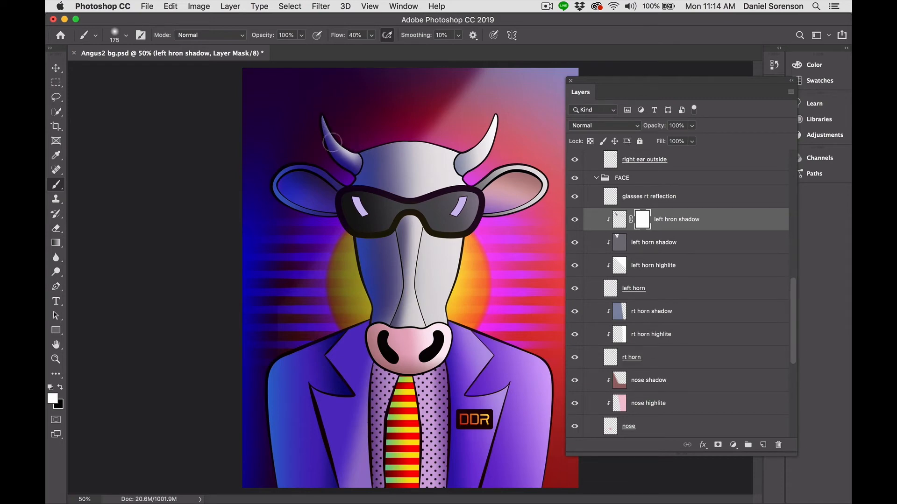
pyautogui.press('[')
pyautogui.press('[')
pyautogui.press('[')
pyautogui.press('x')
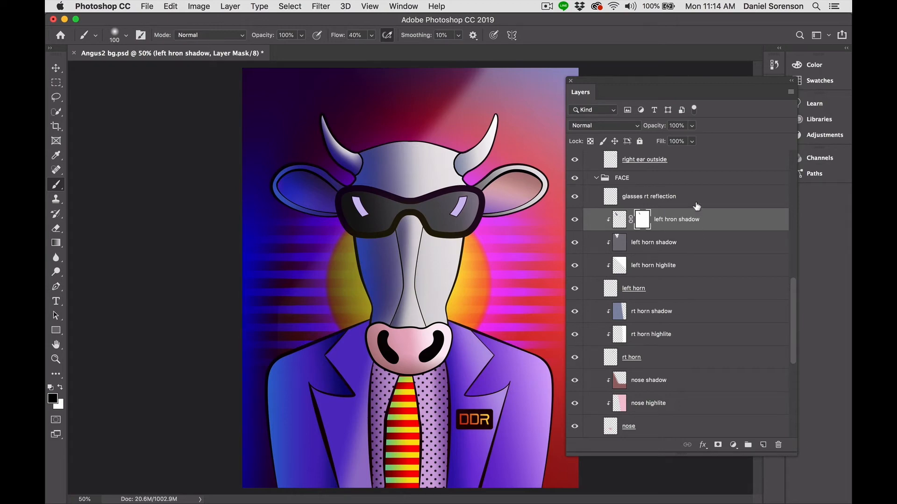
# Create a layer named "left horn reflected" above "left hron shadow", using the previous layer as a clipping mask.
pyautogui.press('super+shift+n')
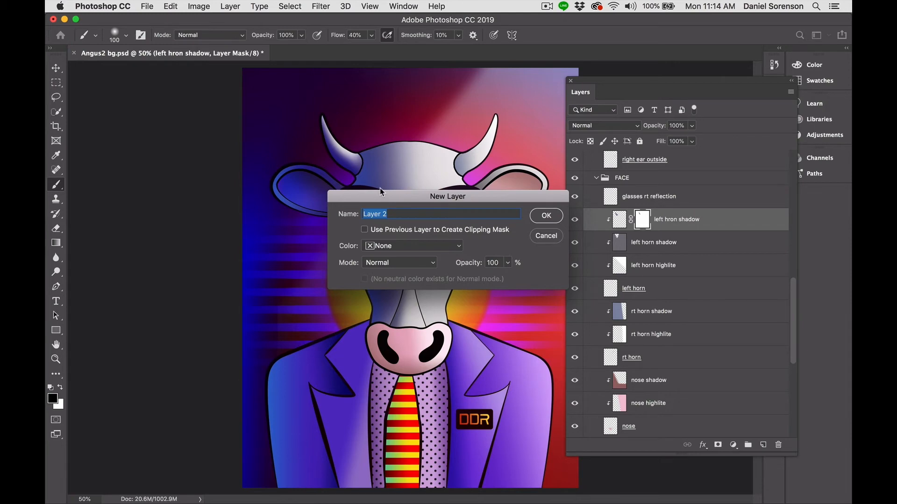
pyautogui.write('left horn reflected')
pyautogui.click(457, 229)
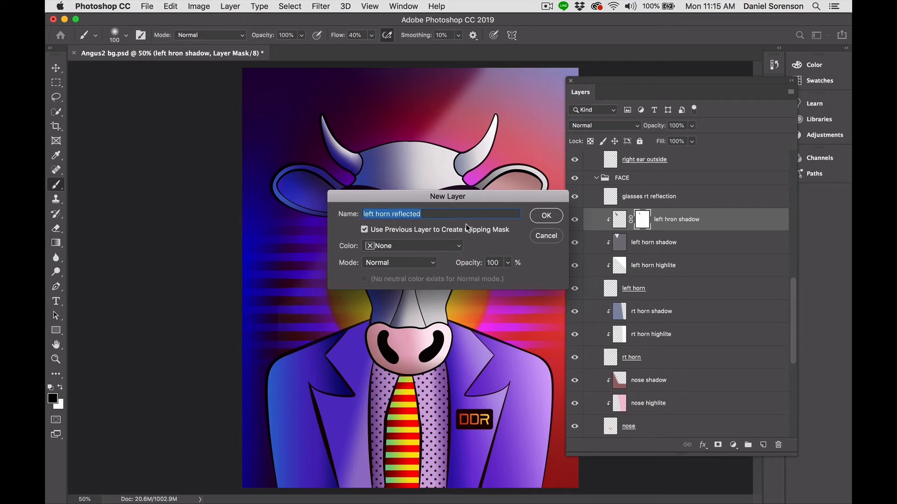
pyautogui.click(546, 218)
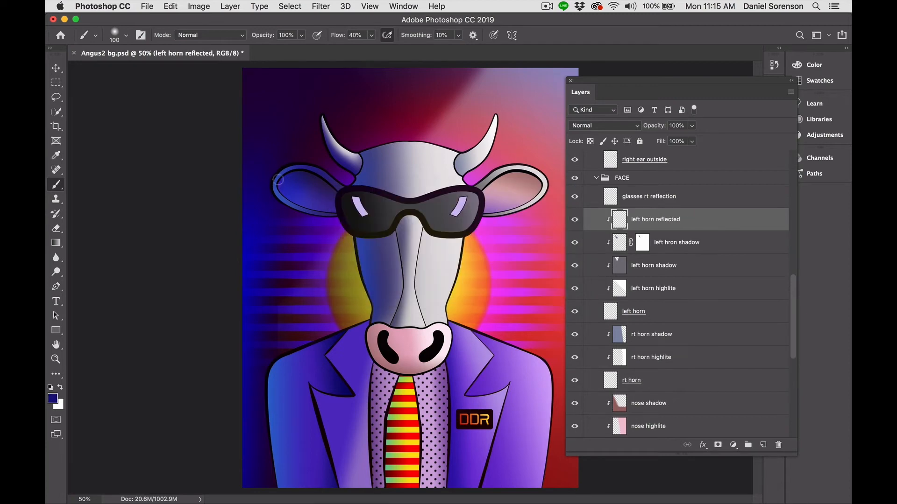
# Paint reflected blue along the left horn's outer edge, sampling colours from the background's left edge and the left ear.
pyautogui.keyDown('alt'); pyautogui.click(250, 233); pyautogui.keyUp('alt')
pyautogui.moveTo(315, 115); pyautogui.dragTo(339, 171)
pyautogui.keyDown('alt'); pyautogui.click(281, 174); pyautogui.keyUp('alt')
pyautogui.moveTo(315, 121); pyautogui.dragTo(338, 169)
# Set the "left hron shadow" layer's blend mode to Multiply.
pyautogui.click(677, 244)
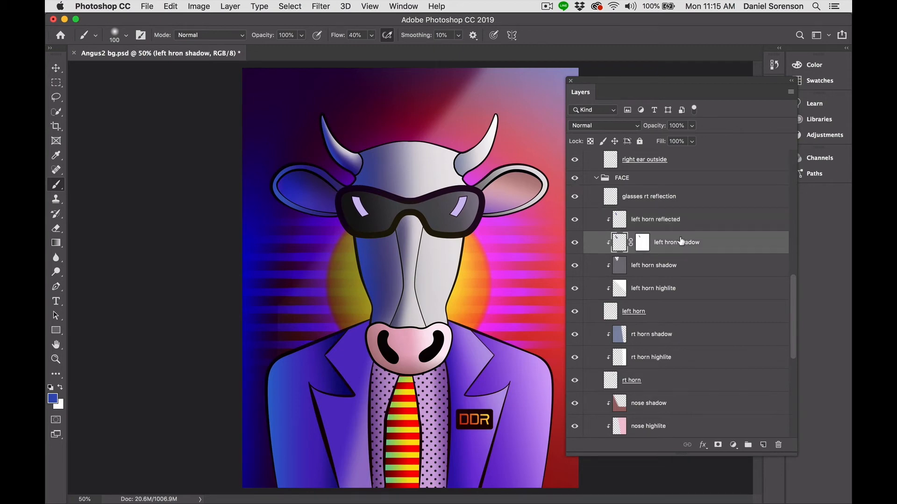
pyautogui.click(607, 126)
pyautogui.click(601, 157)
# Create a clipped layer named "rightn shadow" above the "rt horn shadow" layer.
pyautogui.rightClick(473, 157)
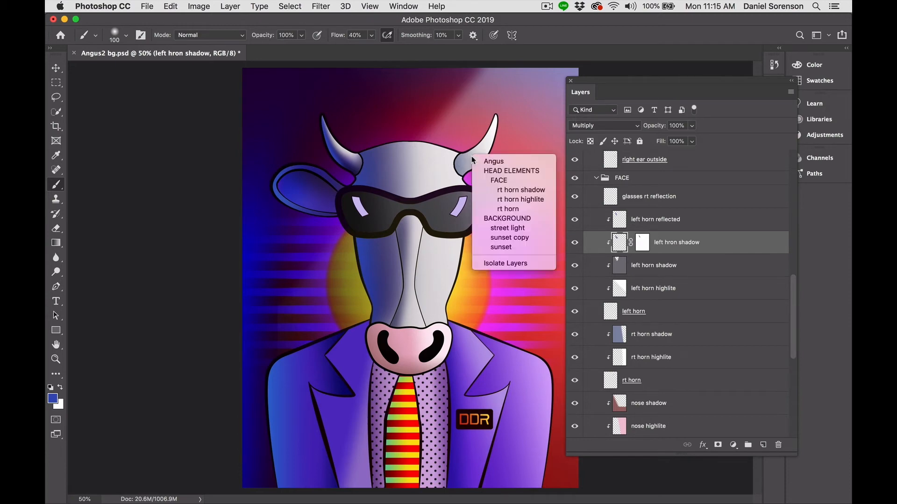
pyautogui.click(508, 190)
pyautogui.press('shift+super+n')
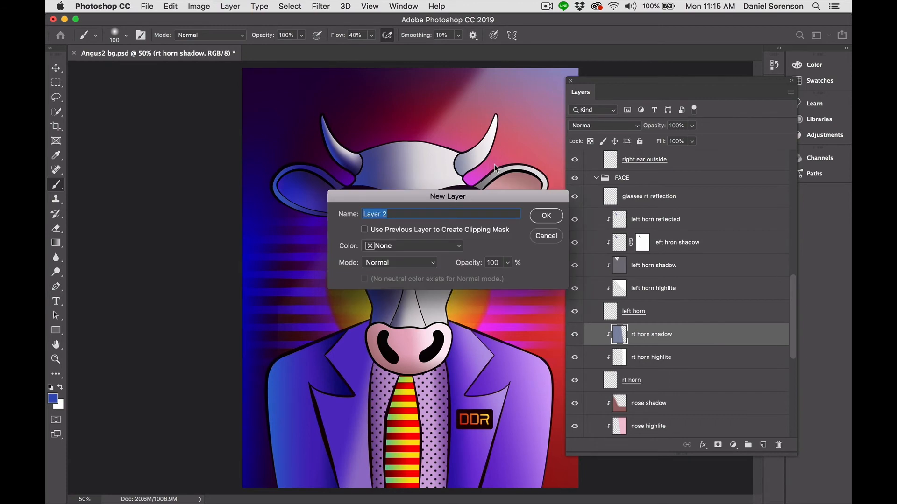
pyautogui.write('rightn shadow')
pyautogui.click(542, 216)
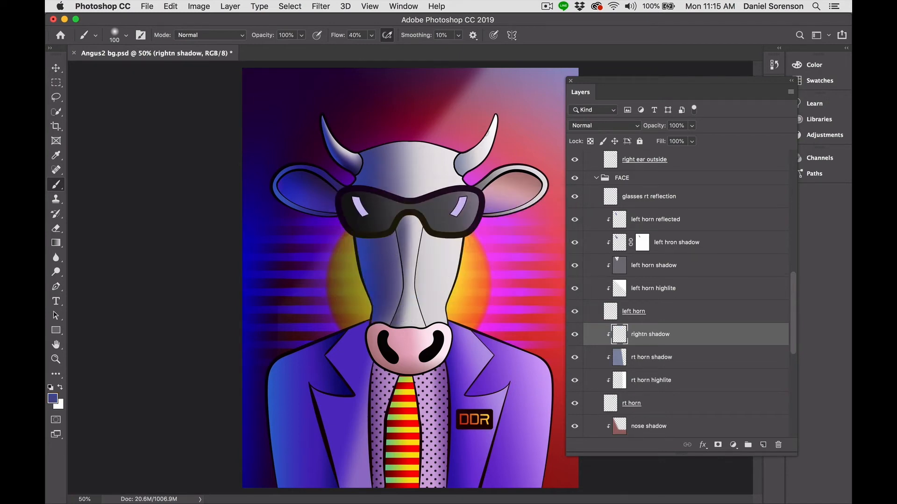
# Shade the right horn's base and inner side with soft purple-blue tones, sampling from the jacket, and lower the layer's opacity to 75%.
pyautogui.moveTo(487, 132)
pyautogui.mouseDown()
pyautogui.moveTo(457, 159)
pyautogui.moveTo(489, 124)
pyautogui.moveTo(460, 163)
pyautogui.mouseUp()
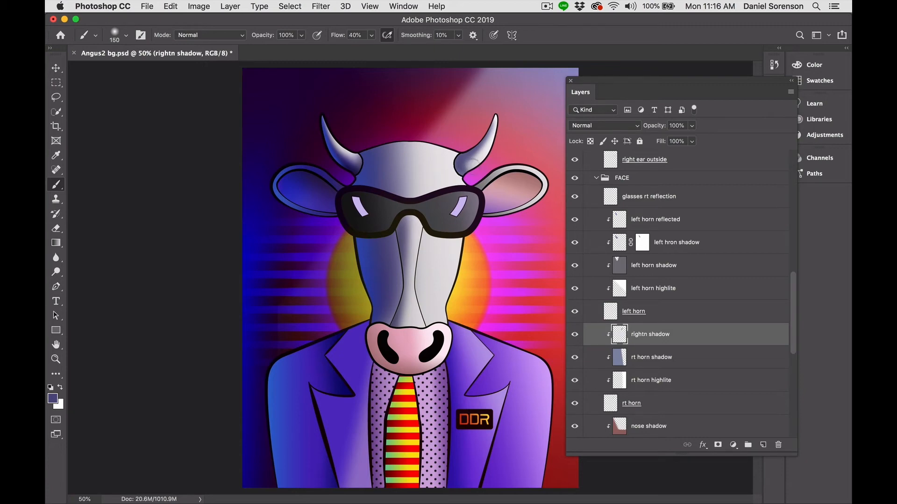
pyautogui.moveTo(474, 166)
pyautogui.mouseDown()
pyautogui.moveTo(493, 142)
pyautogui.moveTo(460, 167)
pyautogui.moveTo(492, 144)
pyautogui.moveTo(456, 168)
pyautogui.mouseUp()
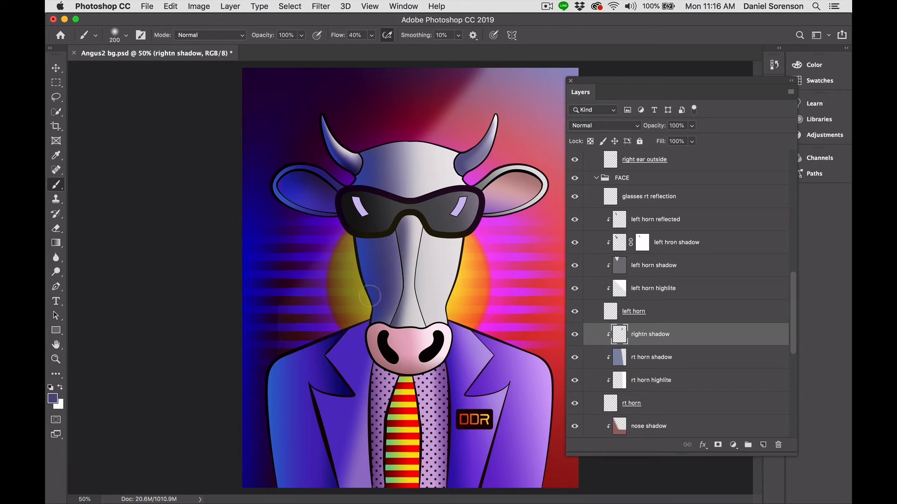
pyautogui.keyDown('alt'); pyautogui.click(342, 350); pyautogui.keyUp('alt')
pyautogui.moveTo(467, 148)
pyautogui.mouseDown()
pyautogui.moveTo(463, 160)
pyautogui.moveTo(471, 164)
pyautogui.moveTo(461, 159)
pyautogui.mouseUp()
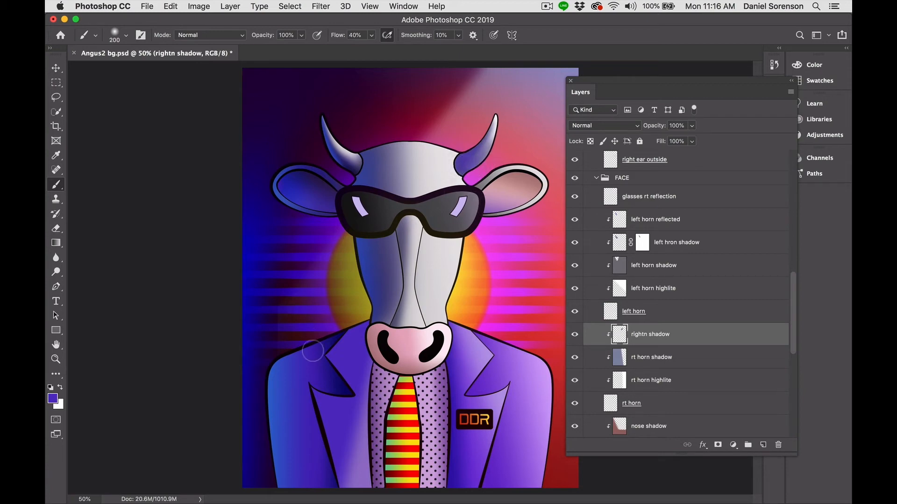
pyautogui.keyDown('alt'); pyautogui.click(333, 343); pyautogui.keyUp('alt')
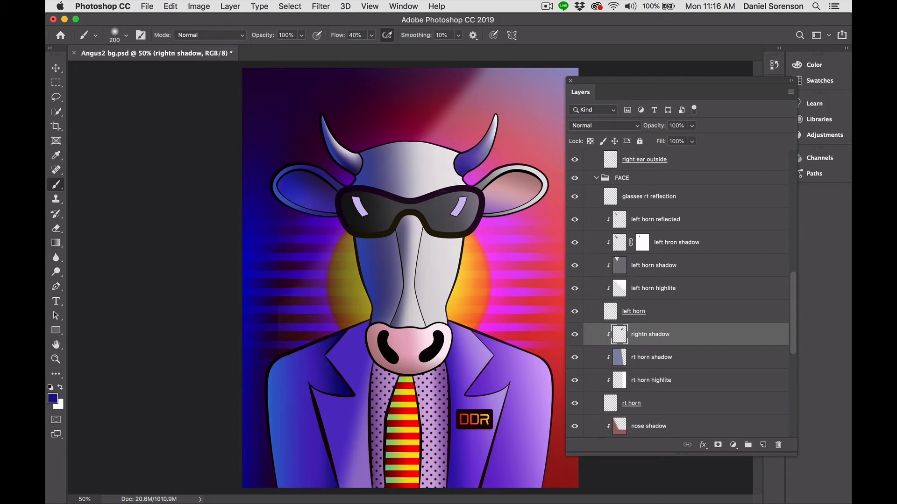
pyautogui.click(691, 127)
pyautogui.moveTo(695, 138); pyautogui.dragTo(683, 141)
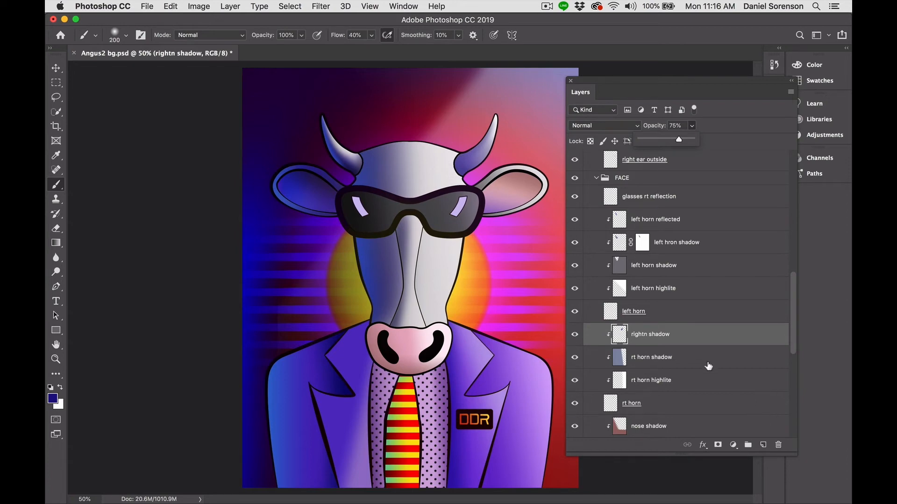
# Create a layer named "right horn cast shadow" above "rightn shadow" and brush a soft dark blue shadow from the right horn's base across the forehead.
pyautogui.press('super+shift+n')
pyautogui.write('right horn cast shadow')
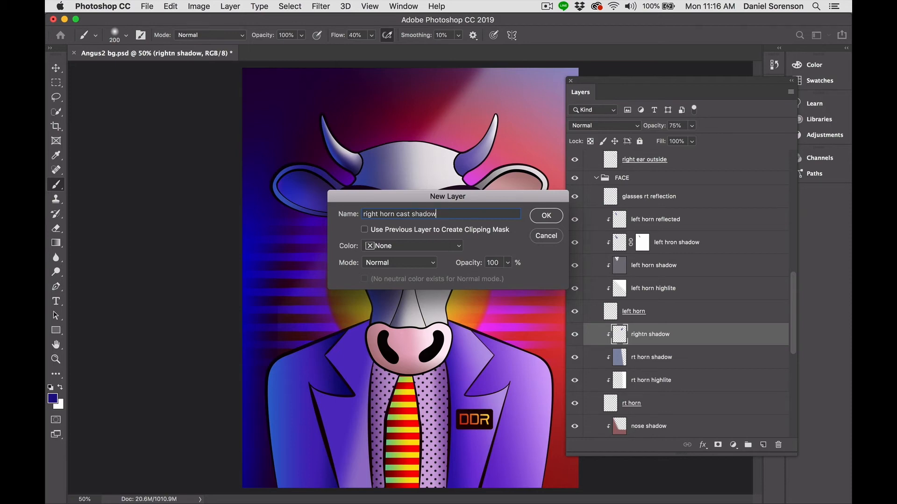
pyautogui.click(545, 215)
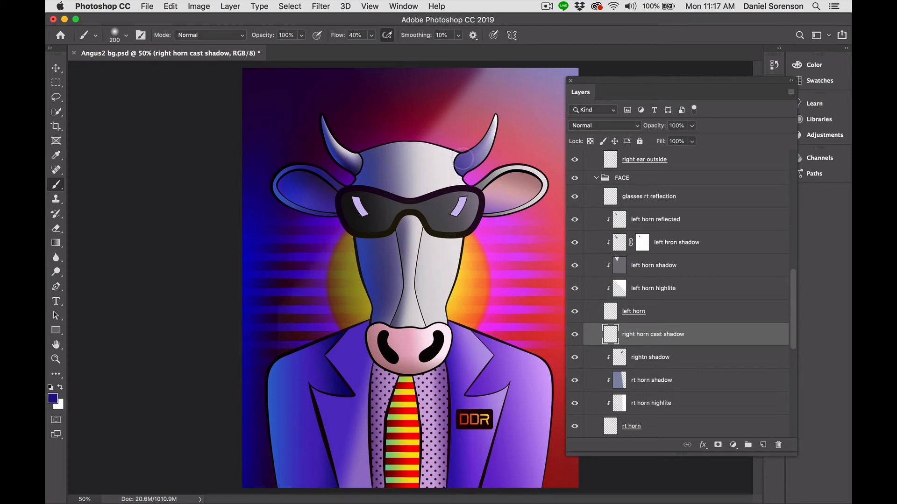
pyautogui.moveTo(464, 161)
pyautogui.mouseDown()
pyautogui.moveTo(429, 190)
pyautogui.moveTo(396, 196)
pyautogui.mouseUp()
pyautogui.moveTo(463, 164); pyautogui.dragTo(408, 187)
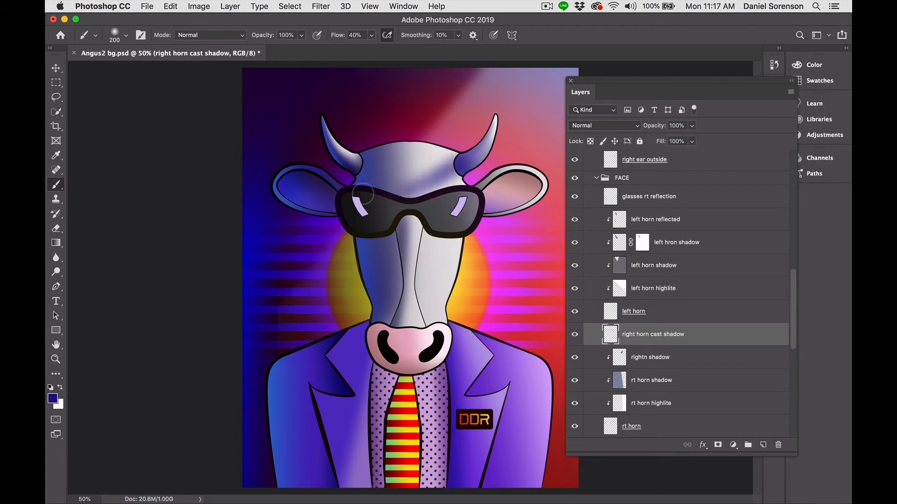
pyautogui.moveTo(464, 163)
pyautogui.mouseDown()
pyautogui.moveTo(407, 189)
pyautogui.moveTo(432, 185)
pyautogui.mouseUp()
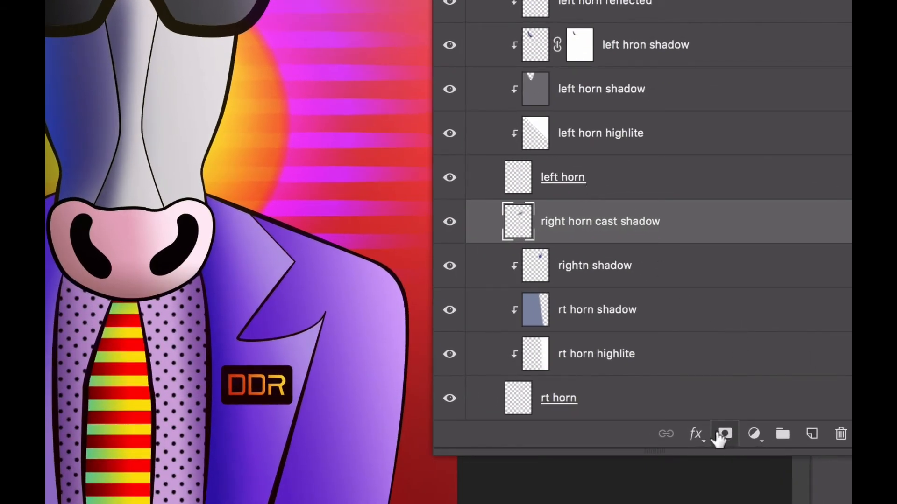
# Add a mask to the "right horn cast shadow" layer and trim the shadow's upper and lower edges with black at 78% flow.
pyautogui.click(724, 435)
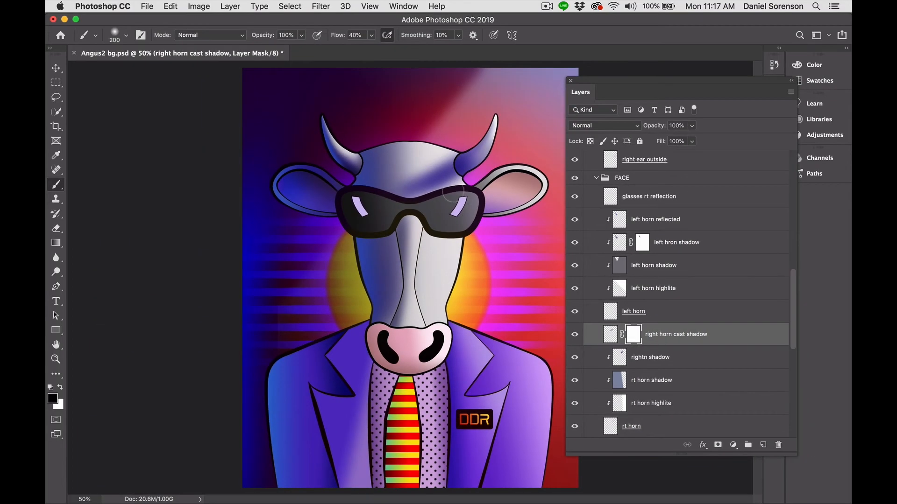
pyautogui.click(371, 35)
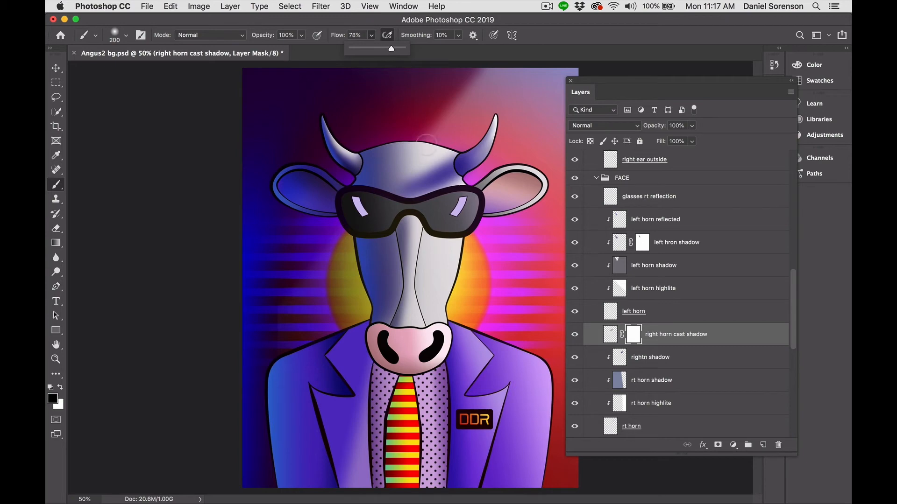
pyautogui.moveTo(466, 189); pyautogui.dragTo(411, 200)
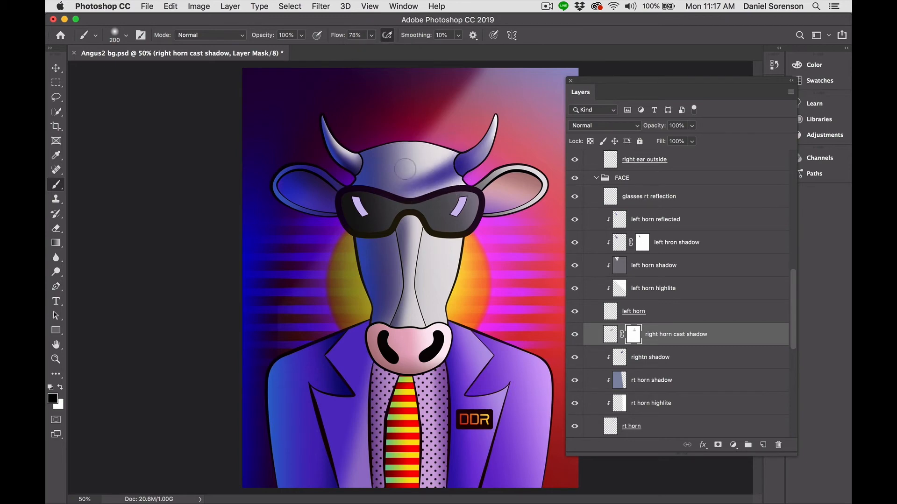
pyautogui.moveTo(447, 156)
pyautogui.mouseDown()
pyautogui.moveTo(416, 165)
pyautogui.moveTo(449, 146)
pyautogui.moveTo(396, 175)
pyautogui.mouseUp()
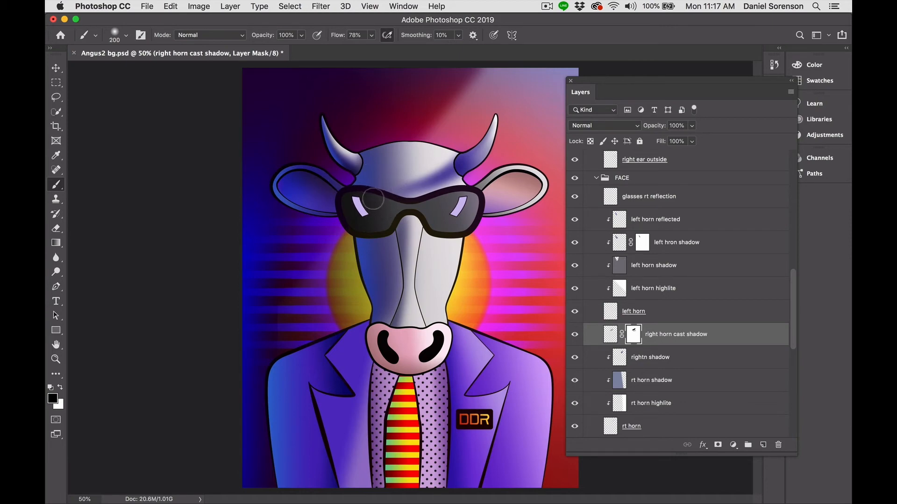
# Set the mask brush to size 500 and its flow to 17%.
pyautogui.press(']')
pyautogui.press(']')
pyautogui.press(']')
pyautogui.press(']')
pyautogui.click(371, 35)
pyautogui.moveTo(352, 49); pyautogui.dragTo(339, 49)
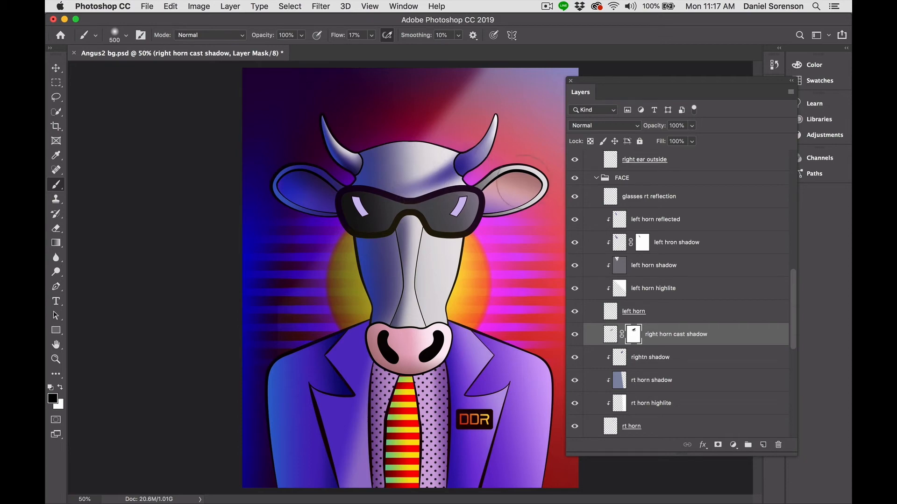
# Set the "right horn cast shadow" layer to Multiply blending at 72% opacity.
pyautogui.click(602, 125)
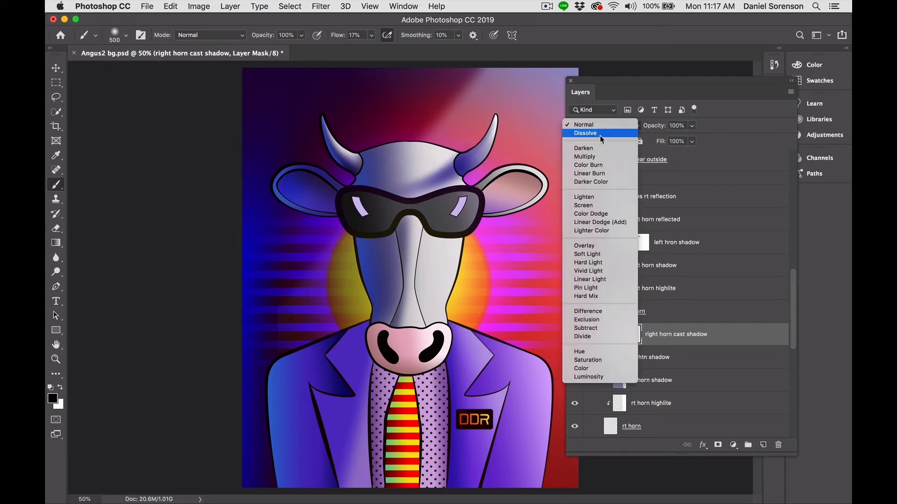
pyautogui.click(603, 155)
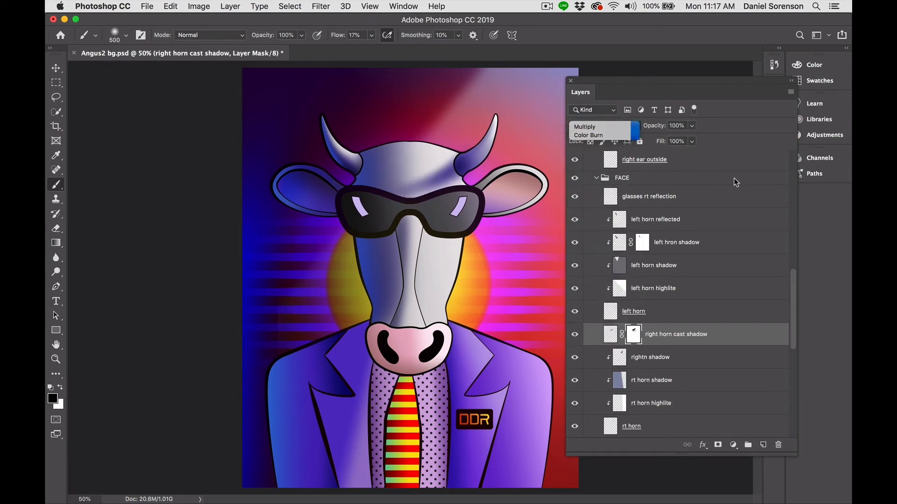
pyautogui.click(691, 125)
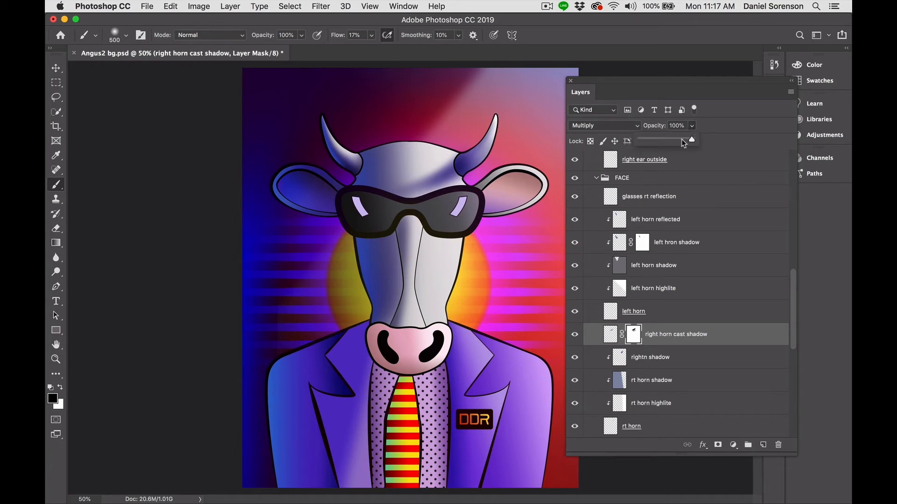
pyautogui.moveTo(683, 140); pyautogui.dragTo(678, 141)
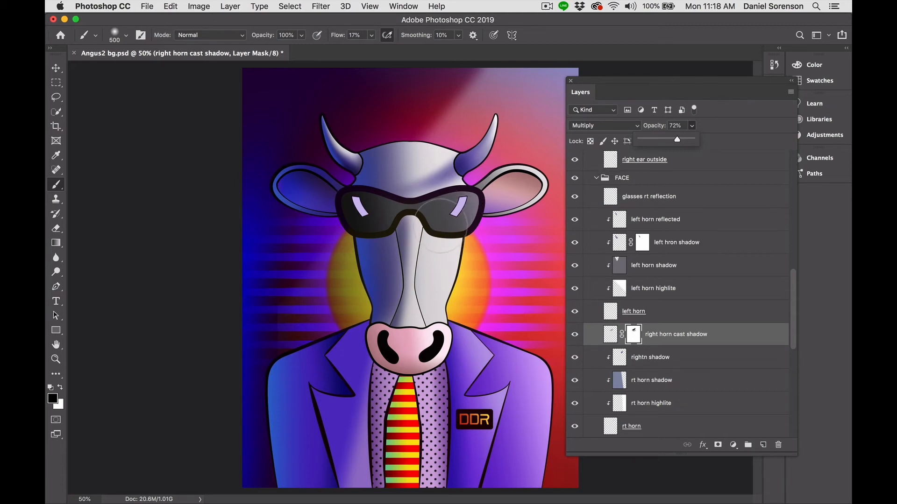
# Create a layer named "glasses cast shadow" and place it directly beneath the "glasses" layer, without clipping.
pyautogui.rightClick(439, 238)
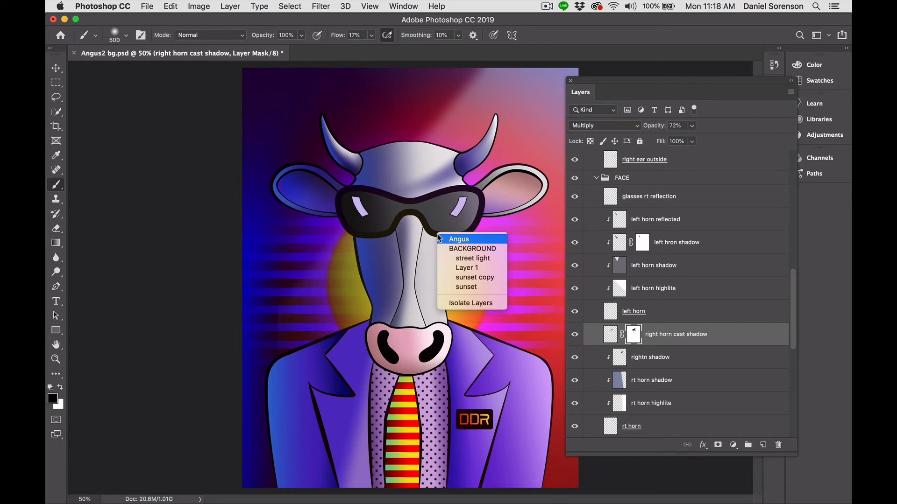
pyautogui.rightClick(441, 225)
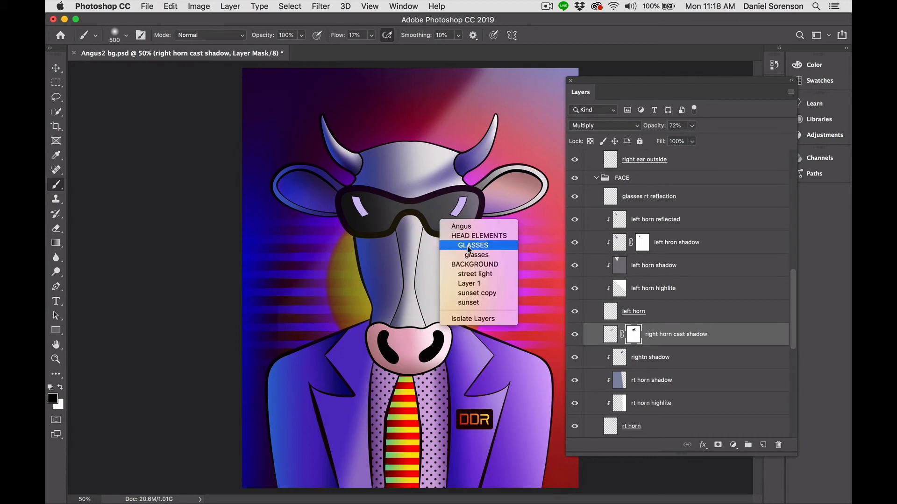
pyautogui.click(472, 255)
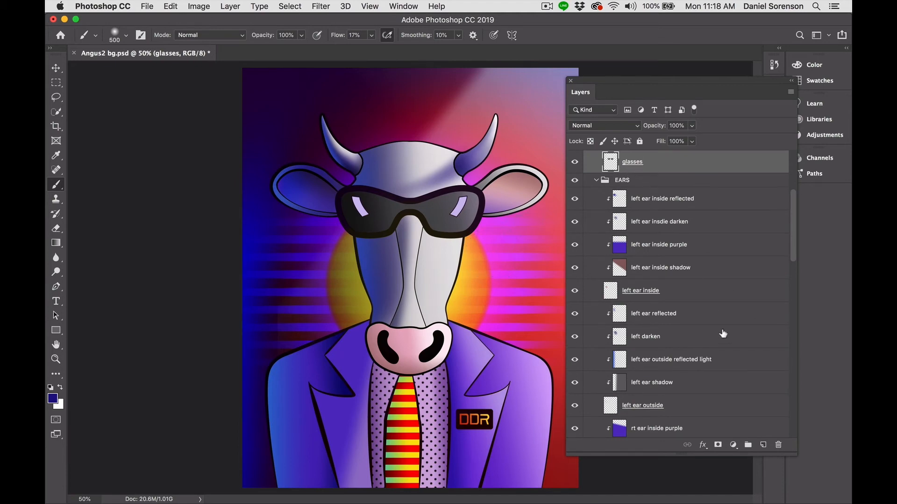
pyautogui.press('super+shift+n')
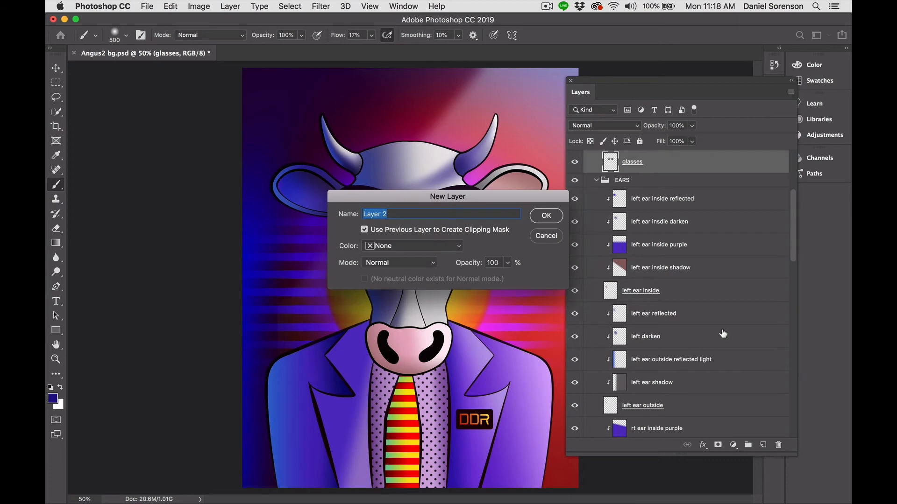
pyautogui.write('glasses cast shadow')
pyautogui.click(555, 216)
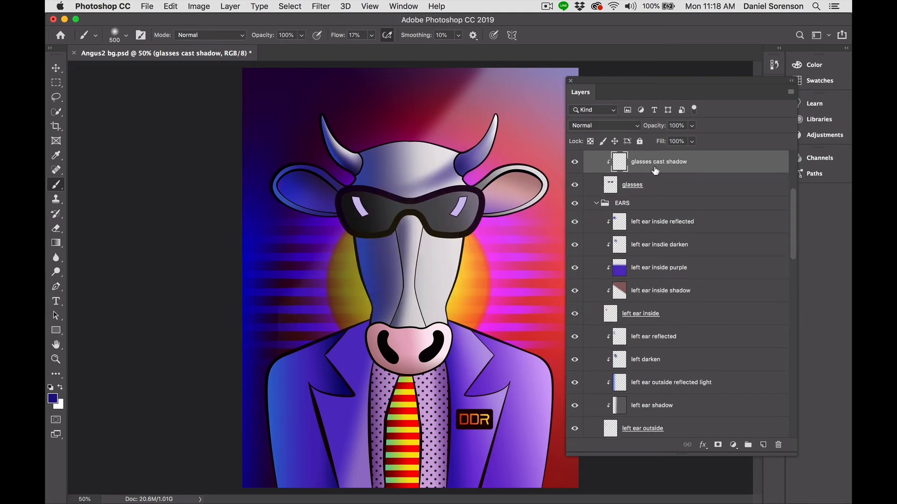
pyautogui.moveTo(623, 164); pyautogui.dragTo(613, 193)
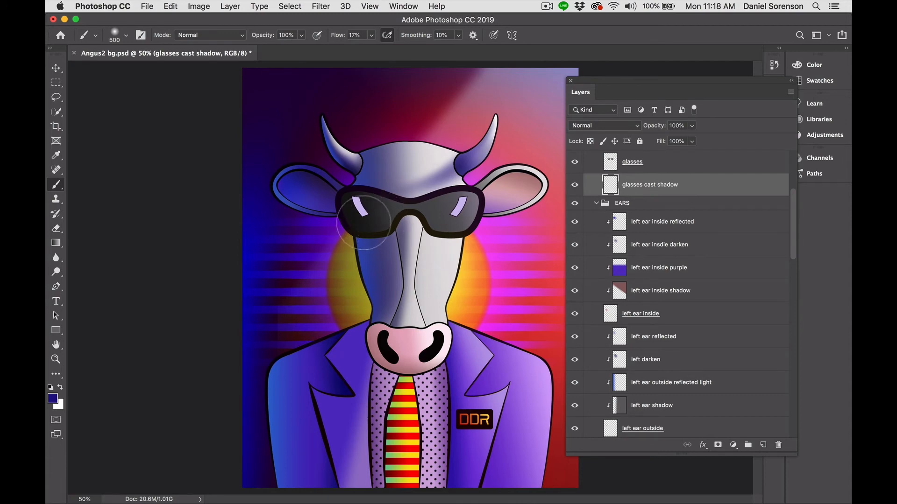
# Brush a soft dark grey shadow along the underside of the sunglasses, sampling the lens colour and using a size 200 brush at 66% flow.
pyautogui.keyDown('alt'); pyautogui.click(363, 221); pyautogui.keyUp('alt')
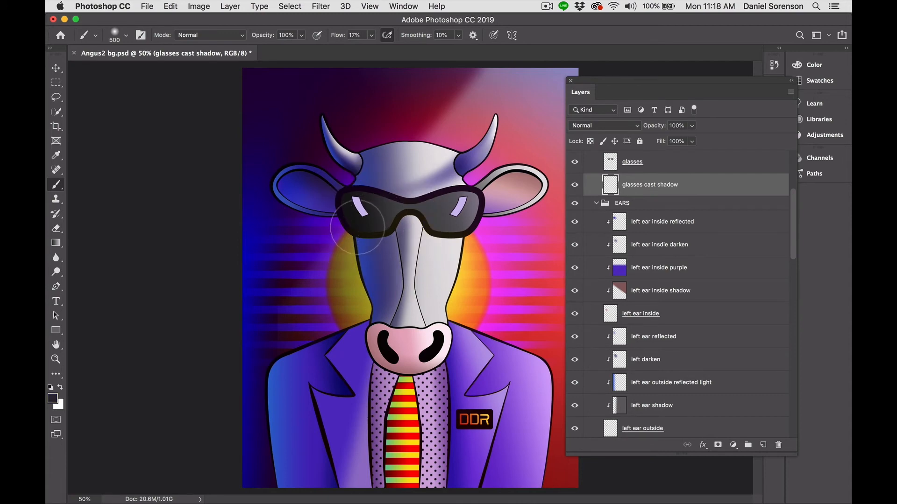
pyautogui.press('[')
pyautogui.press('[')
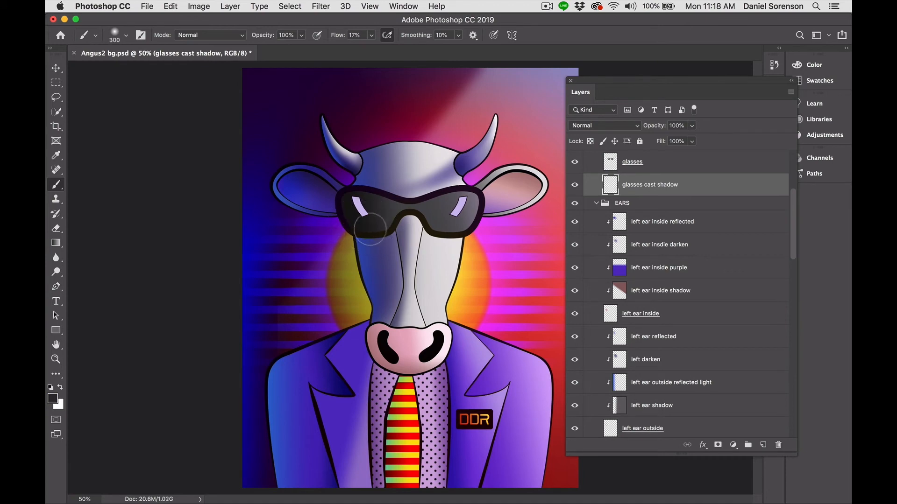
pyautogui.press('[')
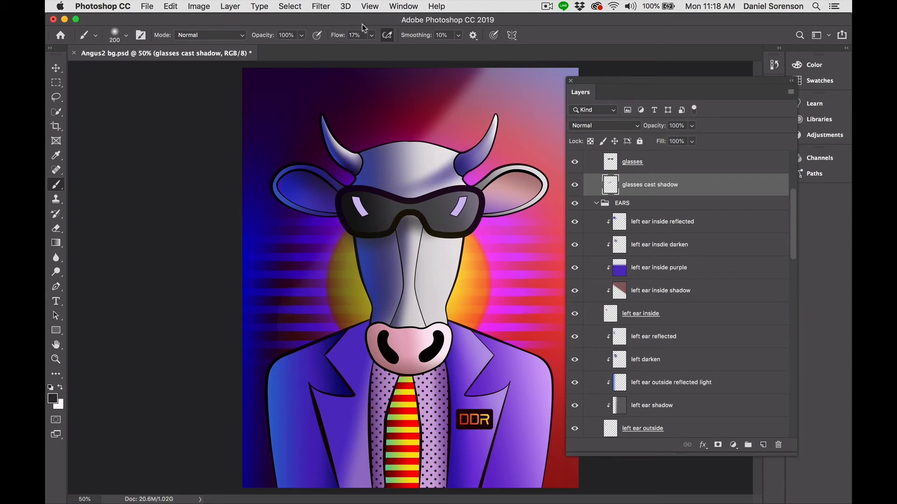
pyautogui.click(371, 36)
pyautogui.moveTo(374, 46); pyautogui.dragTo(397, 48)
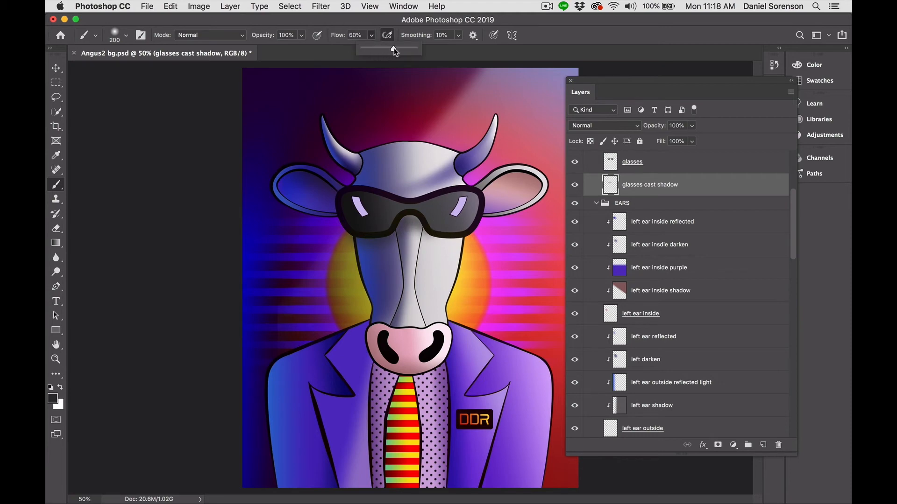
pyautogui.moveTo(357, 233)
pyautogui.mouseDown()
pyautogui.moveTo(420, 222)
pyautogui.moveTo(411, 216)
pyautogui.moveTo(436, 233)
pyautogui.moveTo(469, 226)
pyautogui.moveTo(467, 220)
pyautogui.moveTo(439, 230)
pyautogui.moveTo(398, 214)
pyautogui.moveTo(353, 227)
pyautogui.moveTo(414, 209)
pyautogui.moveTo(379, 230)
pyautogui.moveTo(348, 221)
pyautogui.moveTo(372, 232)
pyautogui.moveTo(421, 215)
pyautogui.moveTo(352, 236)
pyautogui.moveTo(412, 223)
pyautogui.moveTo(404, 216)
pyautogui.moveTo(450, 224)
pyautogui.mouseUp()
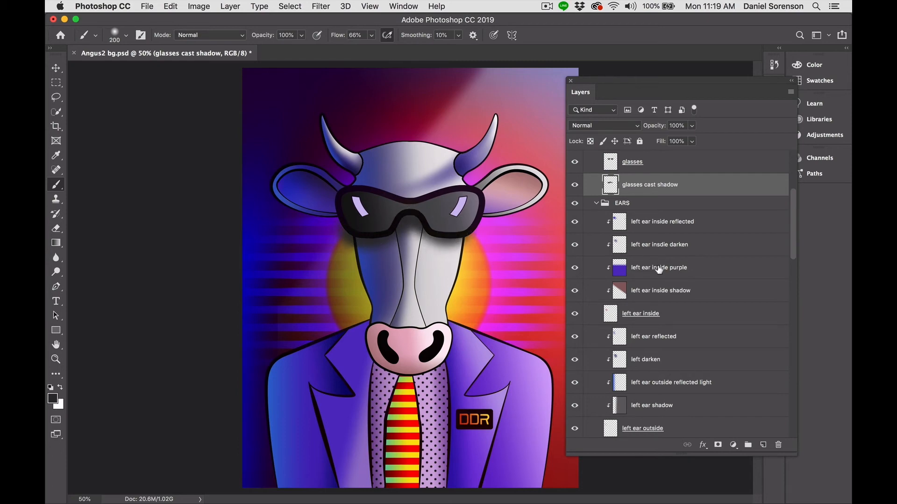
# Set the "glasses cast shadow" layer to Multiply at 46% opacity and mask out the shadow spilling past the face's left edge.
pyautogui.click(621, 125)
pyautogui.click(607, 155)
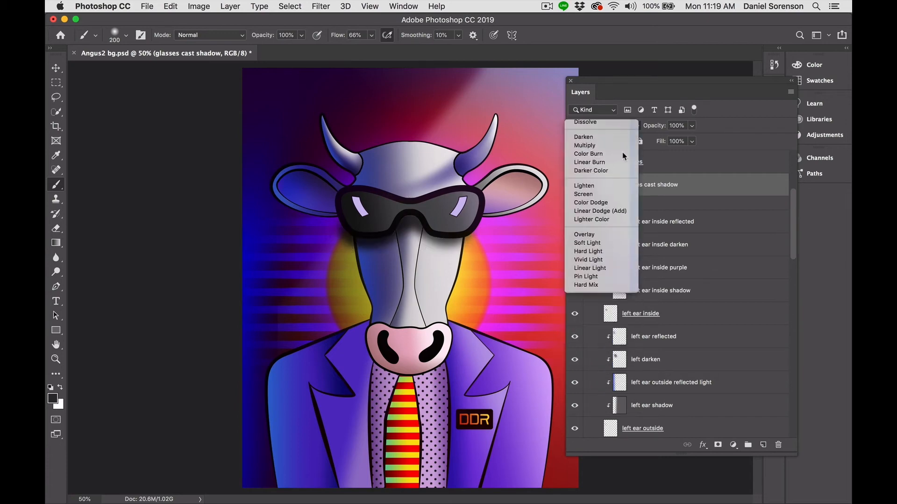
pyautogui.click(694, 125)
pyautogui.moveTo(671, 141); pyautogui.dragTo(666, 143)
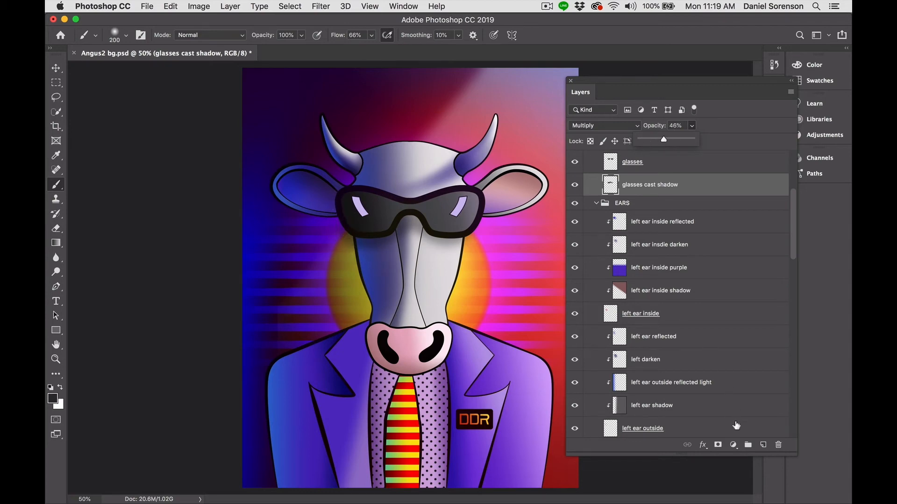
pyautogui.click(718, 445)
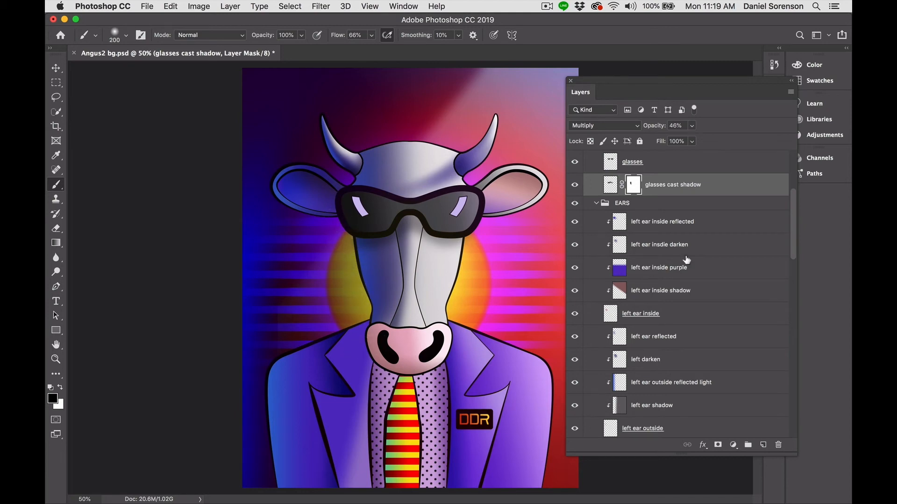
# Target the "glasses cast shadow" layer's pixels with a size 125 brush and toggle the "glasses" layer's visibility to check the shadow.
pyautogui.click(610, 185)
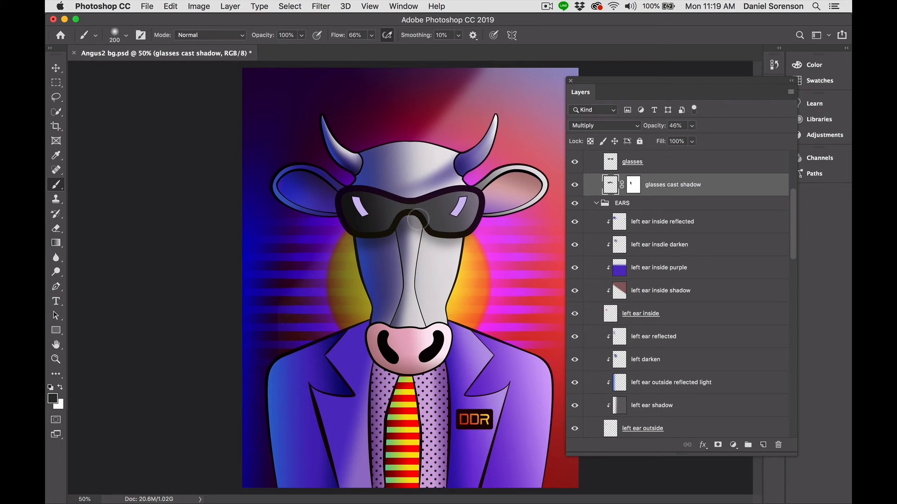
pyautogui.press('[')
pyautogui.press('[')
pyautogui.click(574, 163)
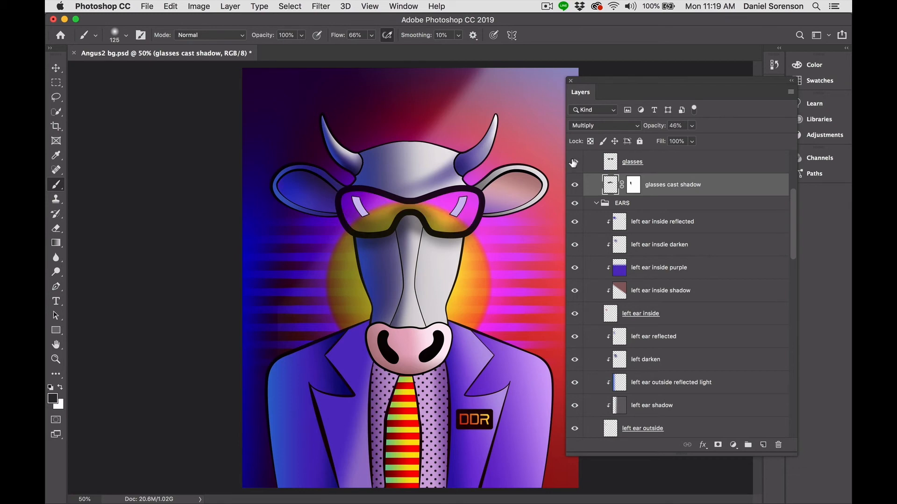
pyautogui.click(574, 163)
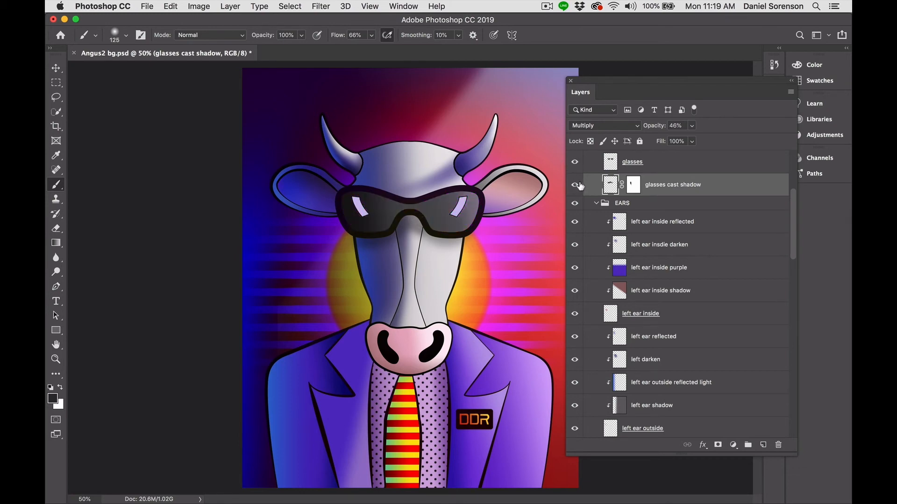
pyautogui.click(547, 7)
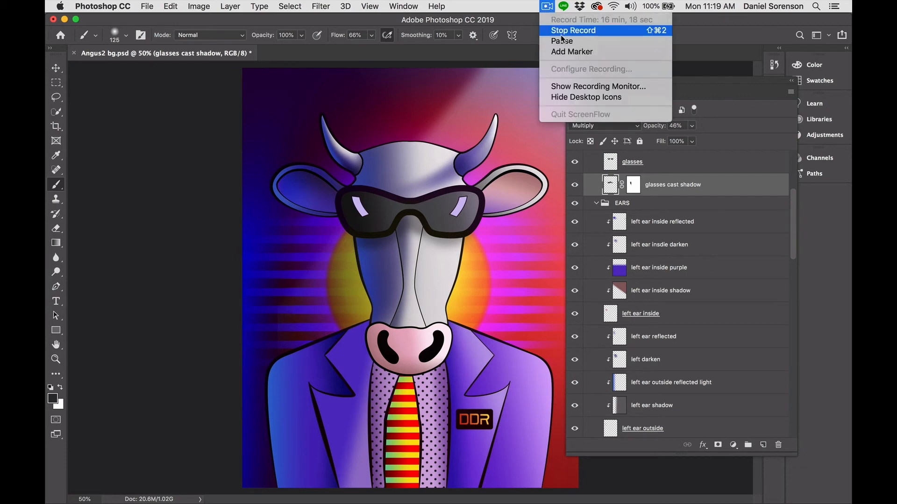
pyautogui.click(562, 41)
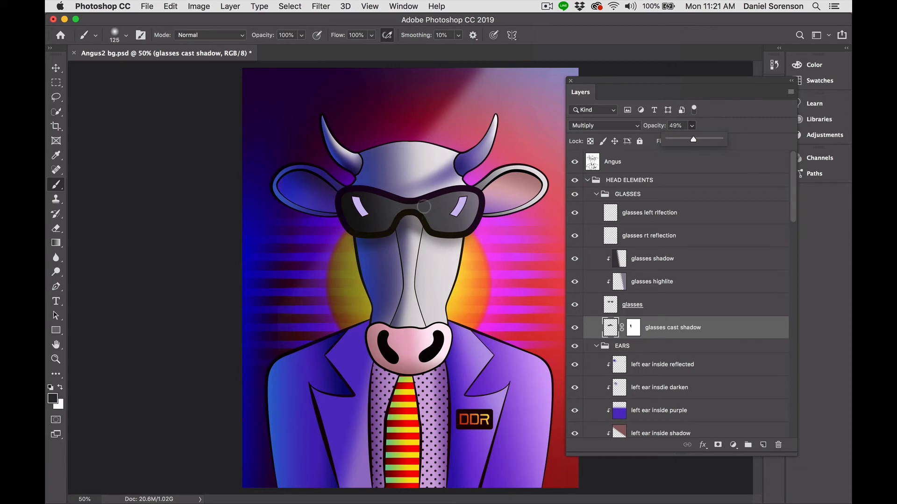
# Create an unclipped layer named "glasses darken under bridge" above the "glasses cast shadow" layer.
pyautogui.press('super+shift+n')
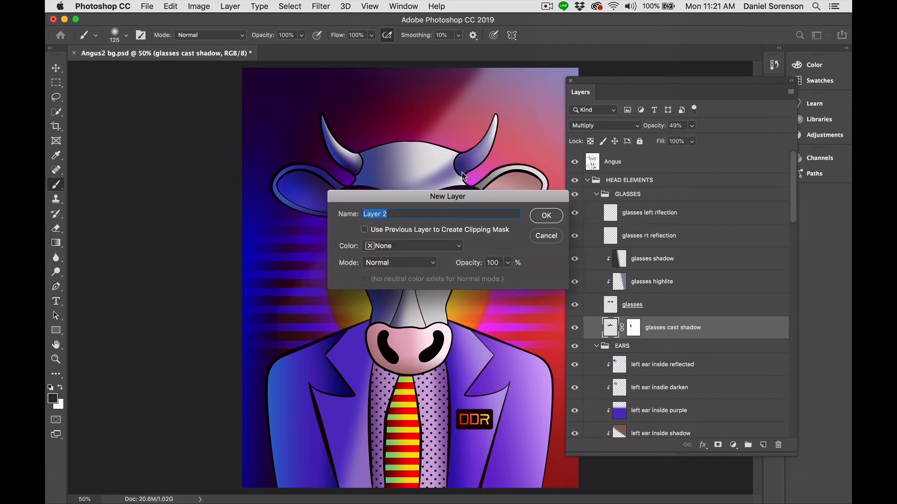
pyautogui.write('glasses darken und')
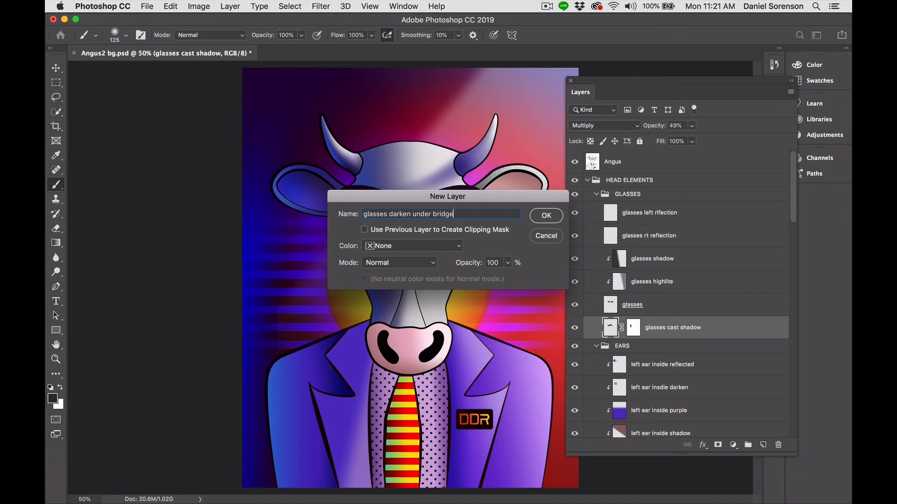
pyautogui.click(545, 216)
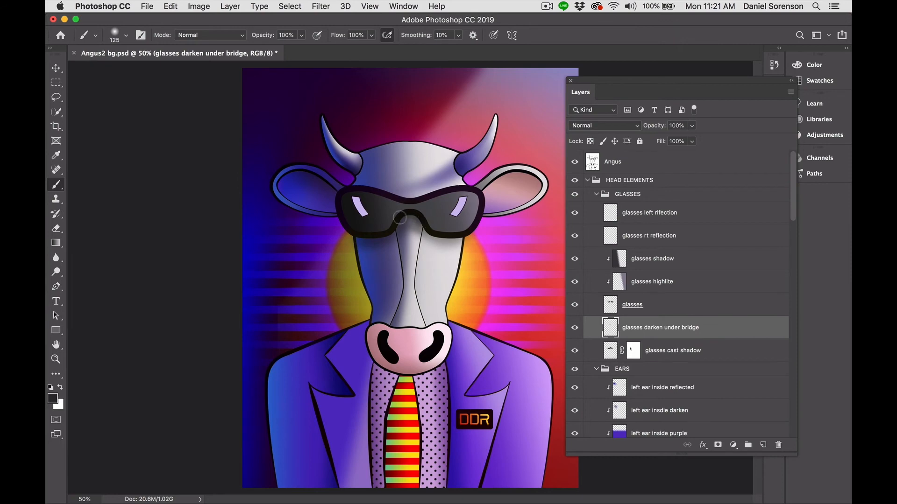
# Brush soft darkening beneath the sunglasses bridge and set the "glasses darken under bridge" layer to Multiply at 67% opacity.
pyautogui.click(395, 218)
pyautogui.click(615, 125)
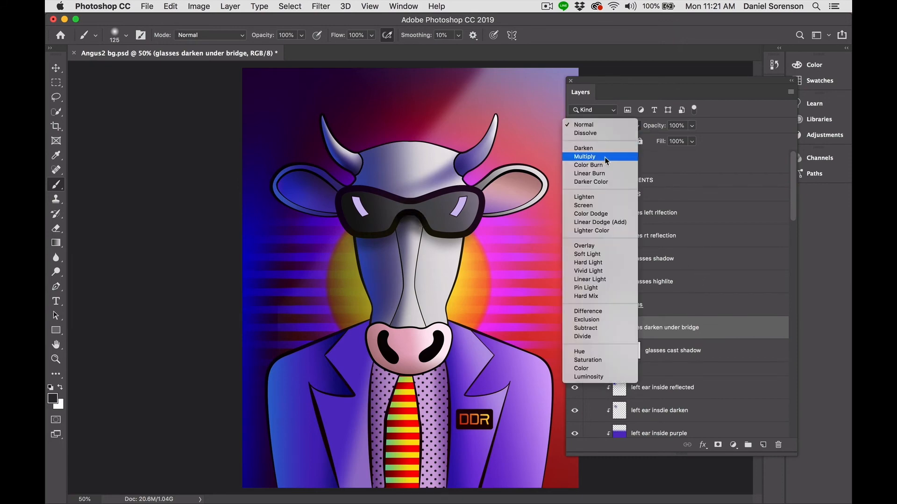
pyautogui.click(604, 157)
pyautogui.click(692, 126)
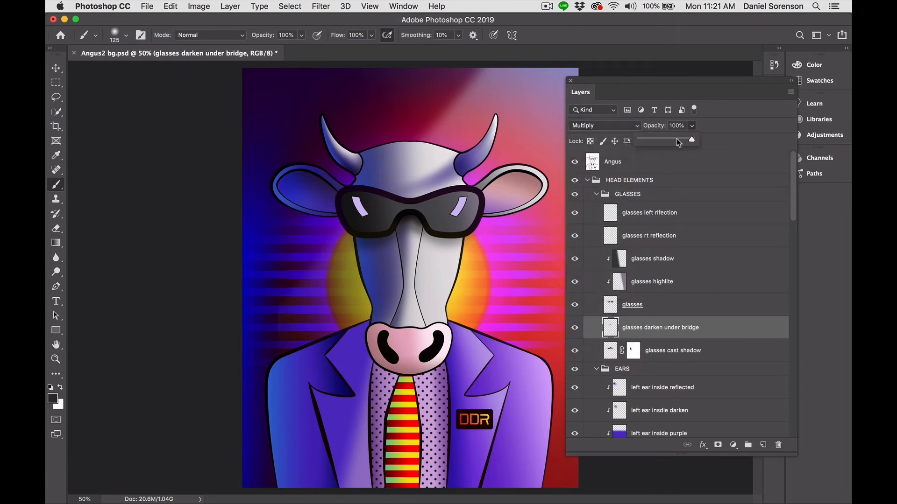
pyautogui.moveTo(678, 143); pyautogui.dragTo(676, 143)
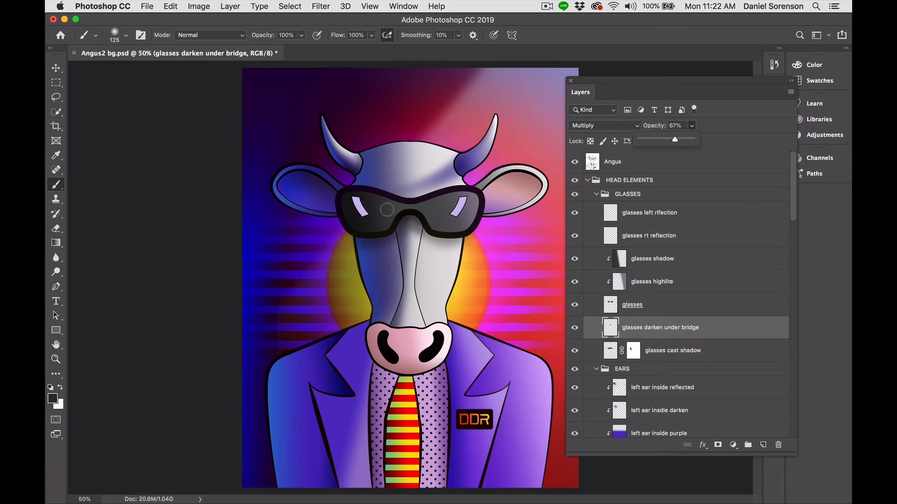
# Toggle the "glasses" layer's visibility to check it, and create a layer named "glass lens reflected left" above "glasses shadow".
pyautogui.keyDown('super'); pyautogui.rightClick(380, 214); pyautogui.keyUp('super')
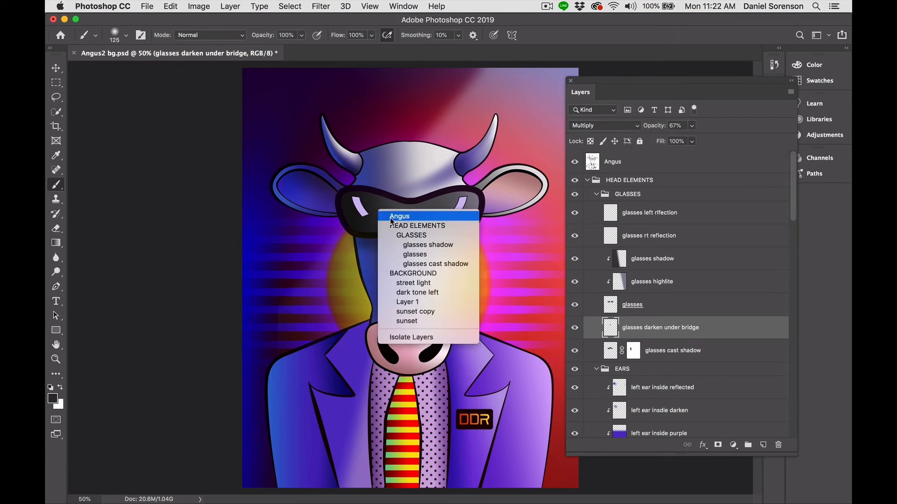
pyautogui.click(397, 243)
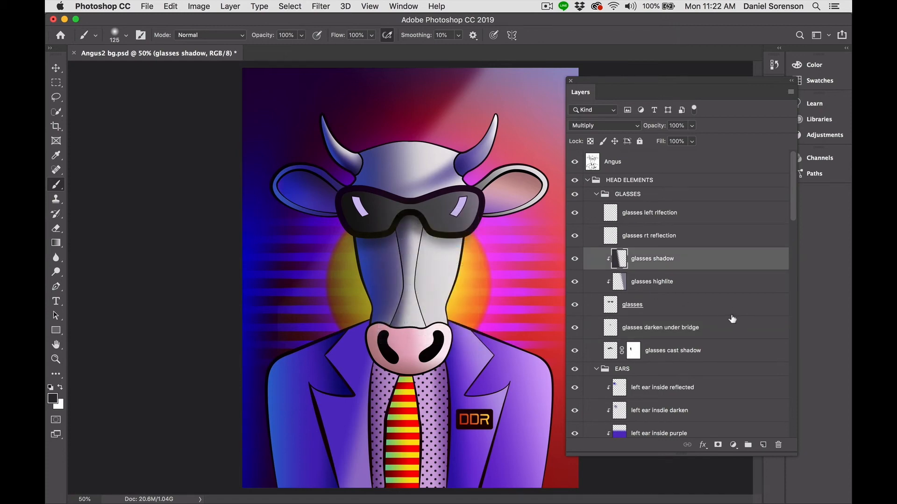
pyautogui.click(575, 305)
pyautogui.click(575, 305)
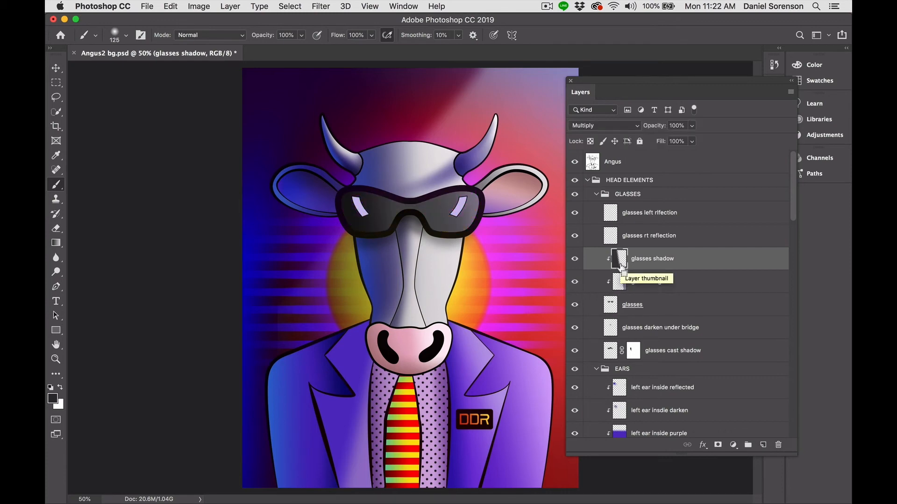
pyautogui.press('super+shift+n')
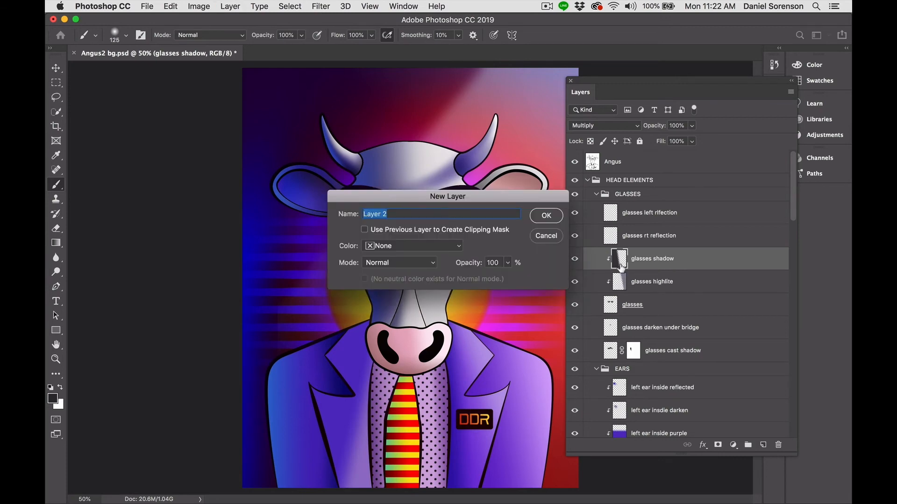
pyautogui.write('glass lens reflected')
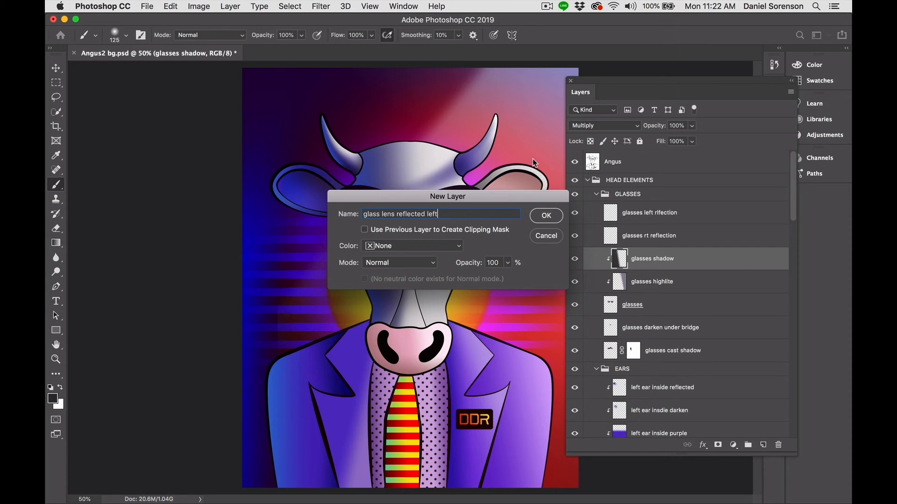
pyautogui.click(546, 216)
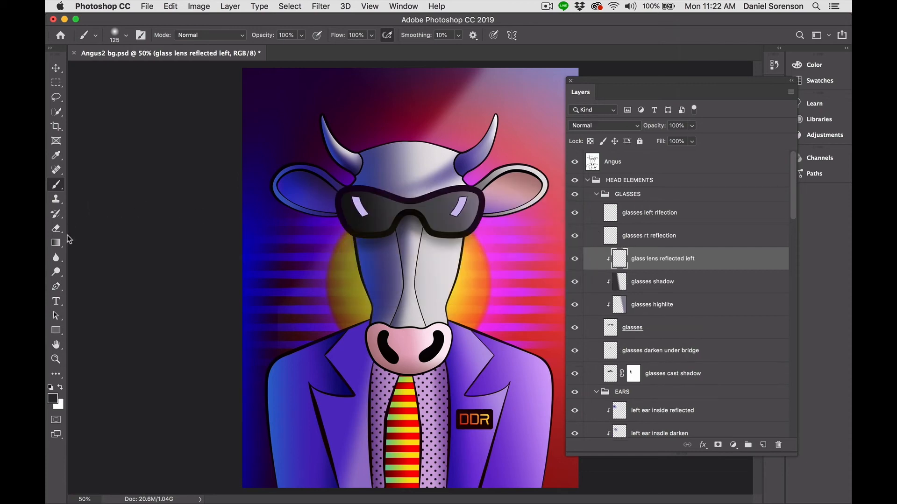
# Apply a linear foreground-to-transparent gradient across the left lens, using blue sampled from the left ear.
pyautogui.click(57, 243)
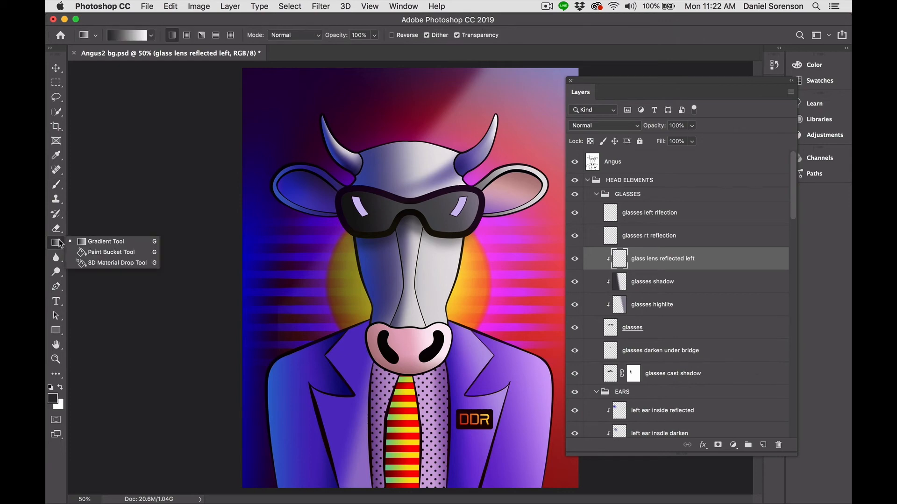
pyautogui.click(173, 35)
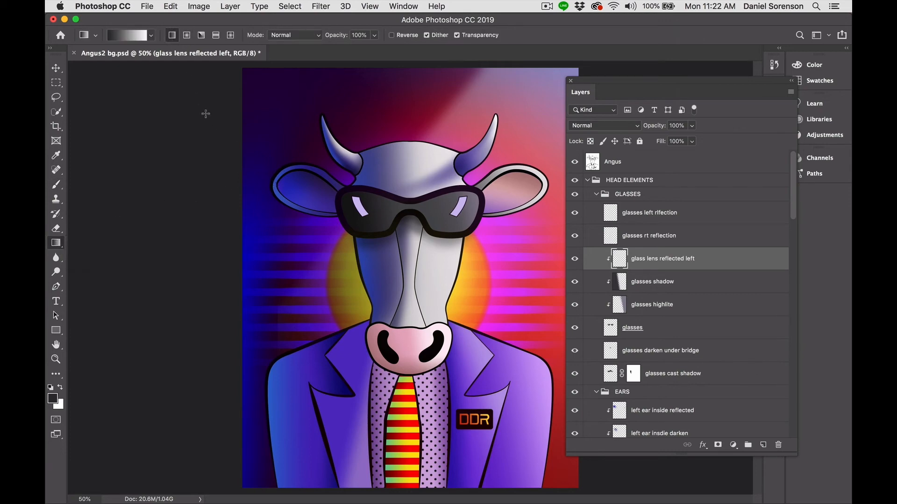
pyautogui.keyDown('alt'); pyautogui.click(287, 188); pyautogui.keyUp('alt')
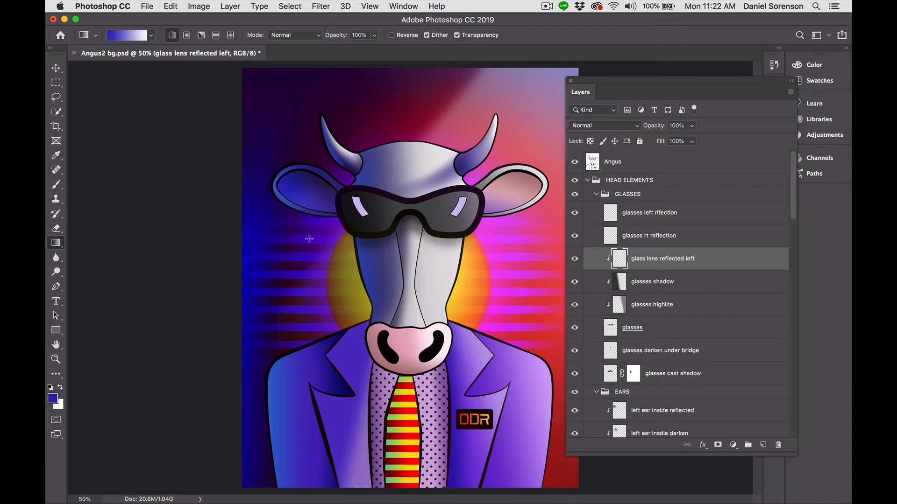
pyautogui.moveTo(308, 238); pyautogui.dragTo(452, 196)
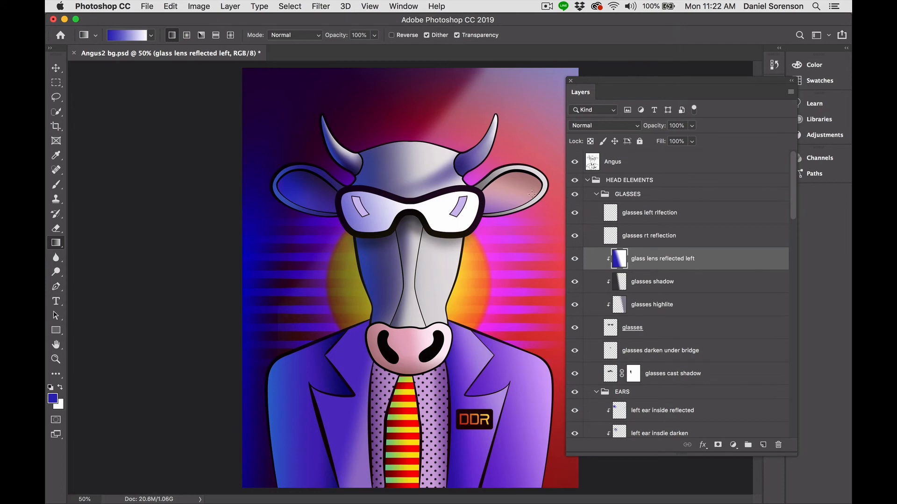
pyautogui.press('super+z')
pyautogui.click(151, 37)
pyautogui.click(90, 57)
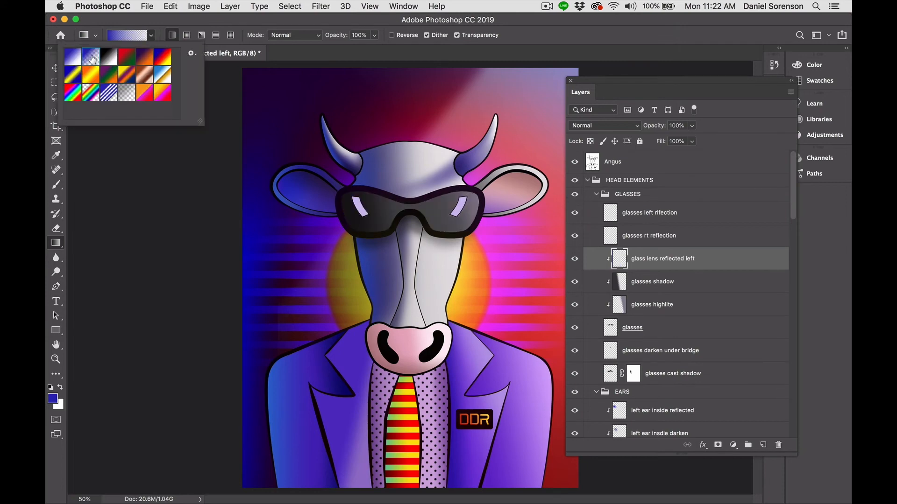
pyautogui.click(325, 233)
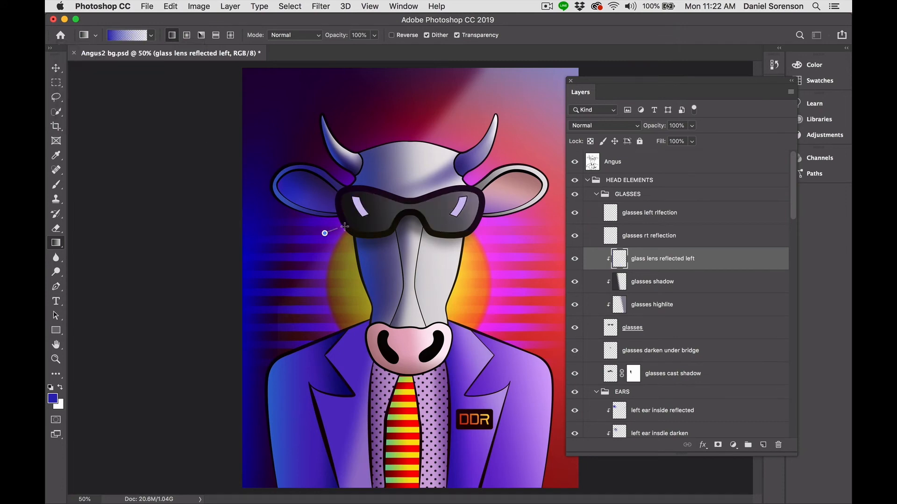
pyautogui.moveTo(418, 206); pyautogui.dragTo(421, 205)
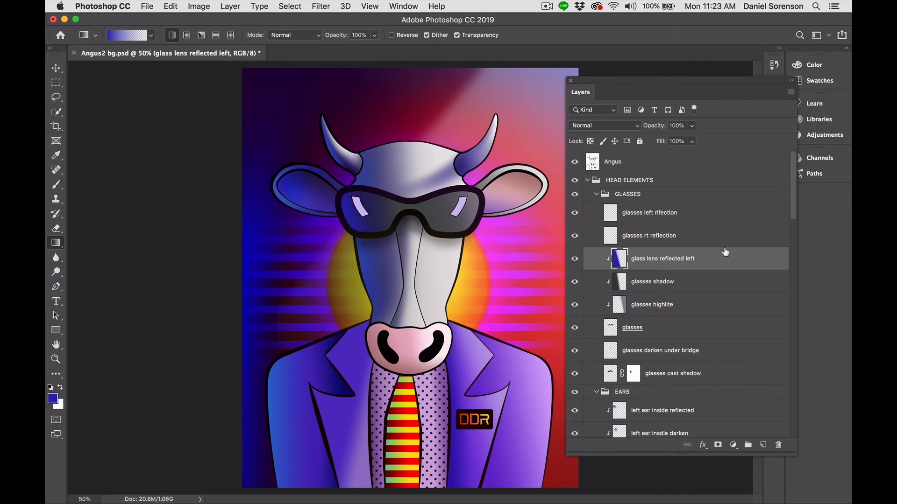
# Create a layer named "glasses lens reflected right" above the "glass lens reflected left" layer.
pyautogui.rightClick(469, 214)
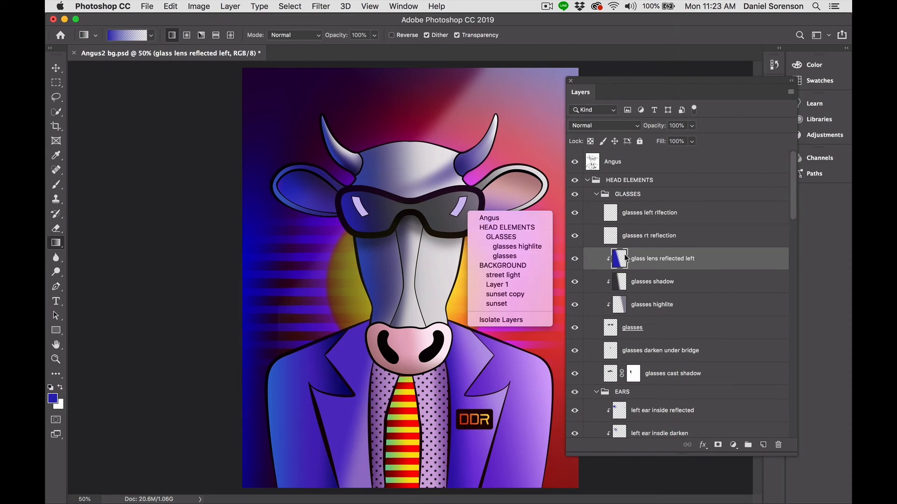
pyautogui.click(646, 258)
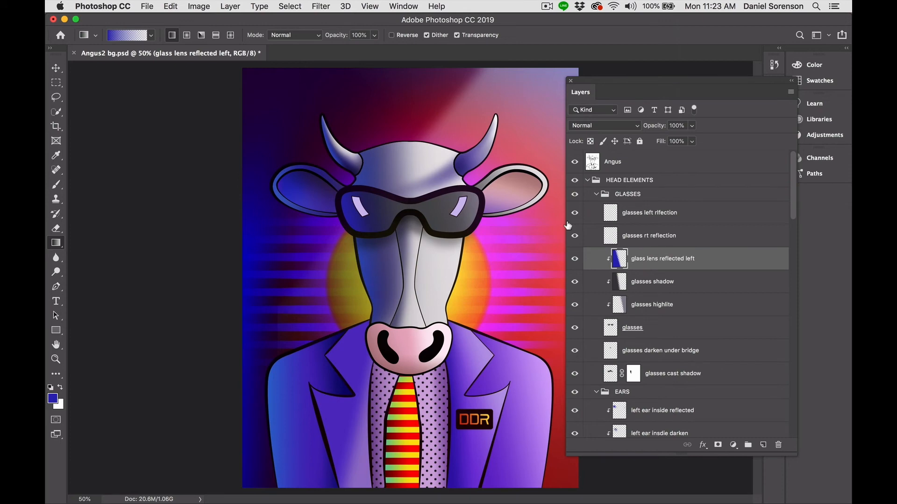
pyautogui.press('super+shift+n')
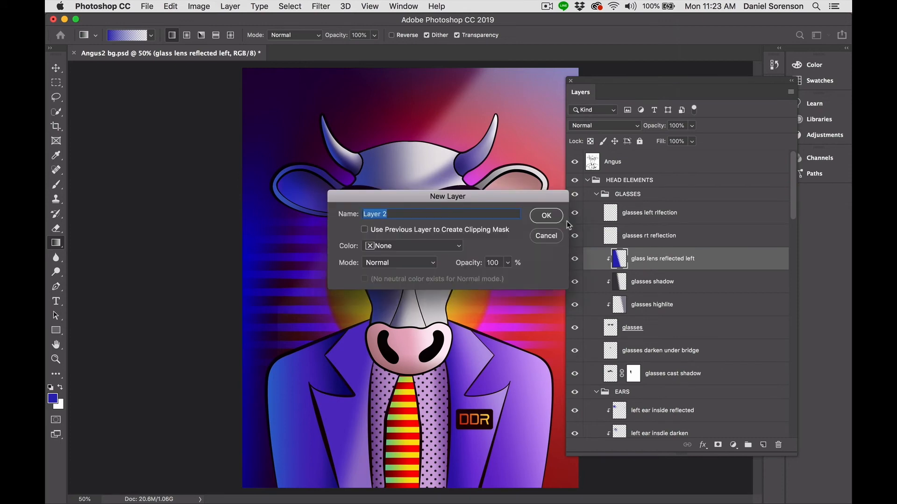
pyautogui.write('glasses lens reflected')
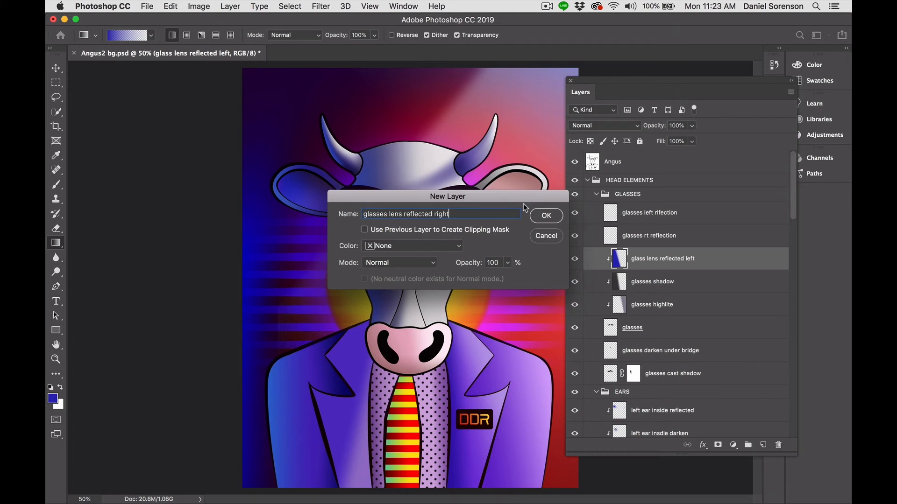
pyautogui.click(542, 215)
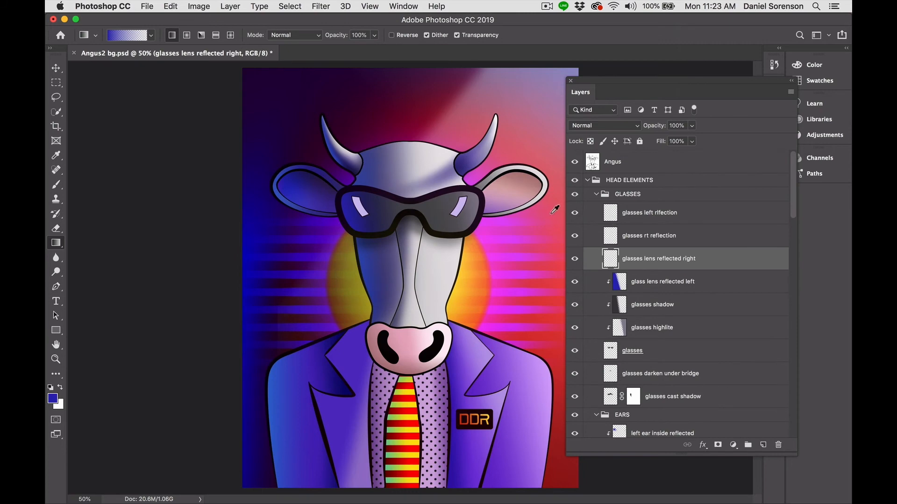
# Clip "glasses lens reflected right" to the glasses and fade a pinkish red sampled from the background inward across the right lens.
pyautogui.keyDown('alt'); pyautogui.click(549, 216); pyautogui.keyUp('alt')
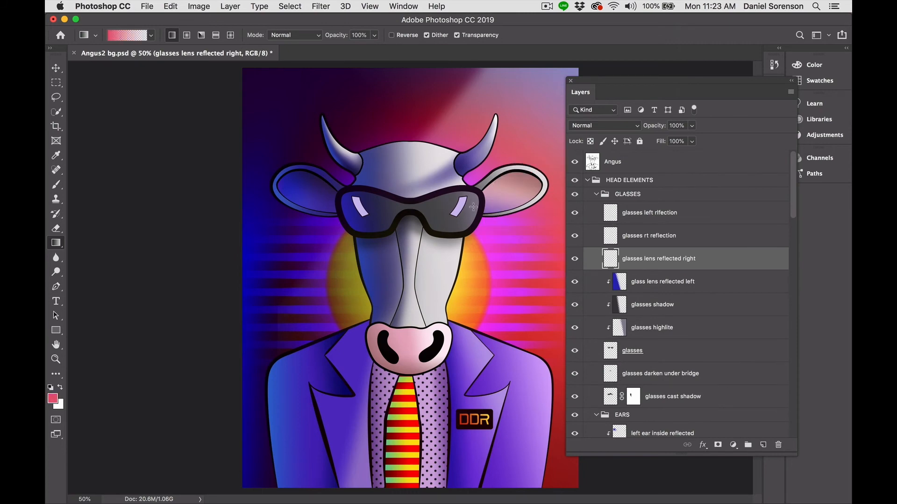
pyautogui.moveTo(501, 195); pyautogui.dragTo(432, 201)
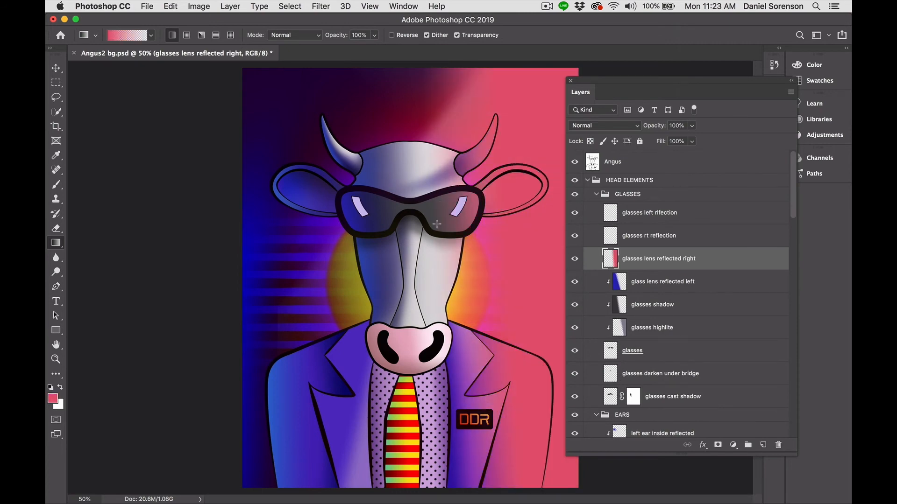
pyautogui.press('super+z')
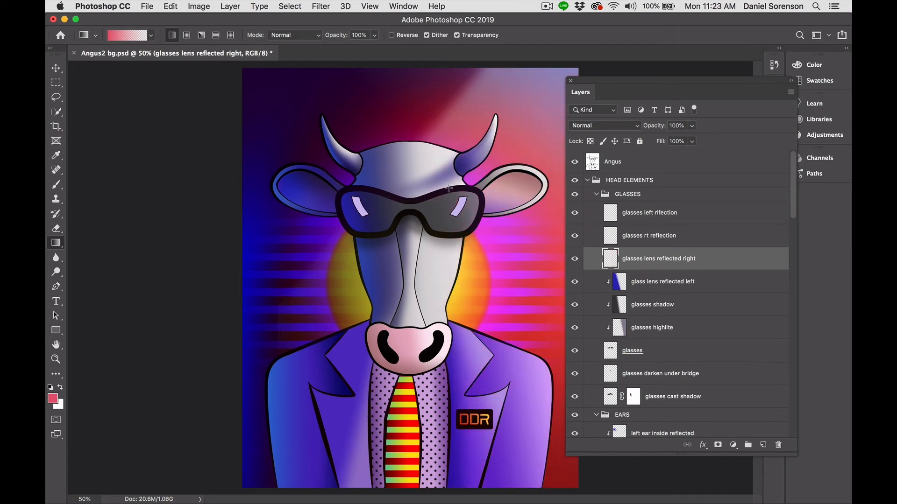
pyautogui.click(791, 93)
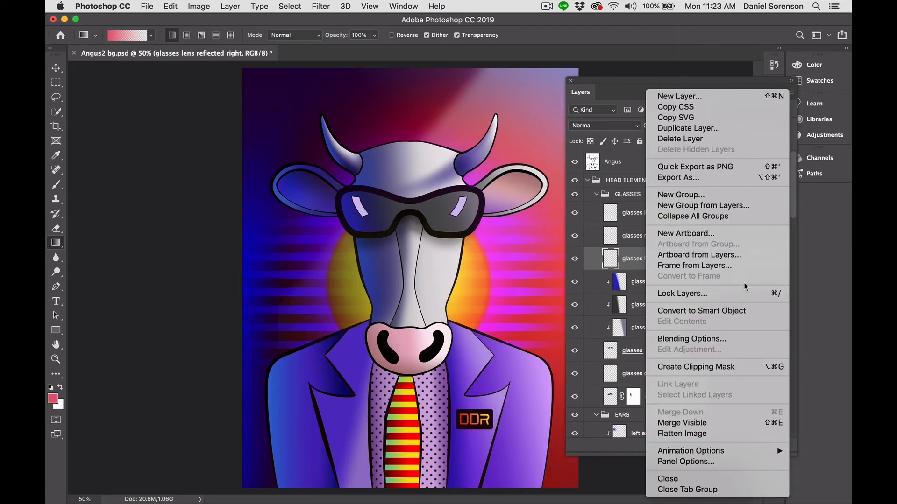
pyautogui.click(518, 236)
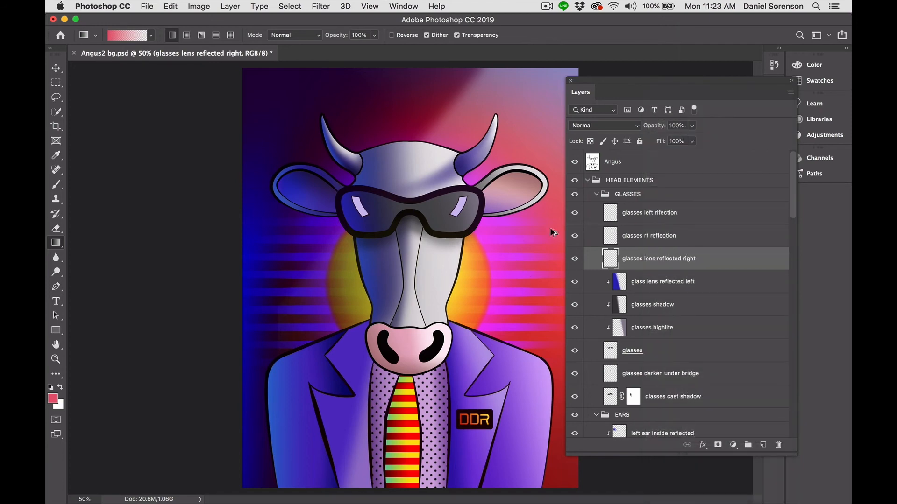
pyautogui.press('super+alt+g')
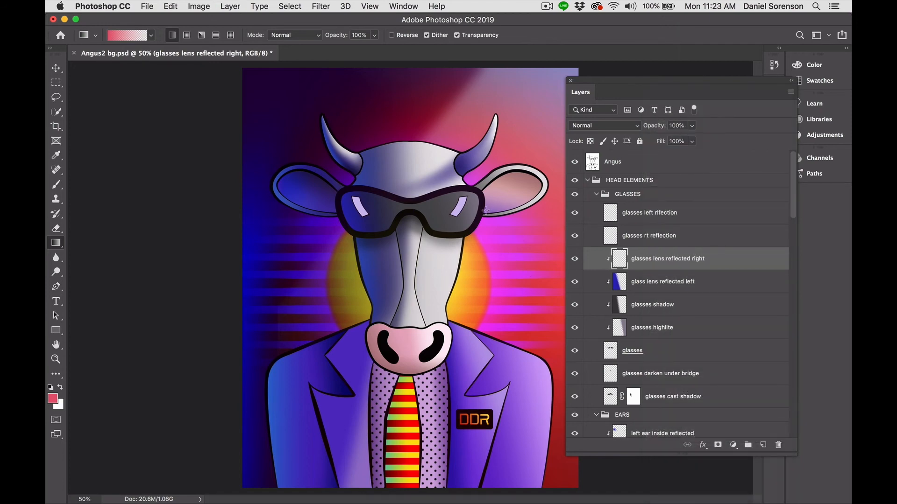
pyautogui.moveTo(475, 200); pyautogui.dragTo(473, 201)
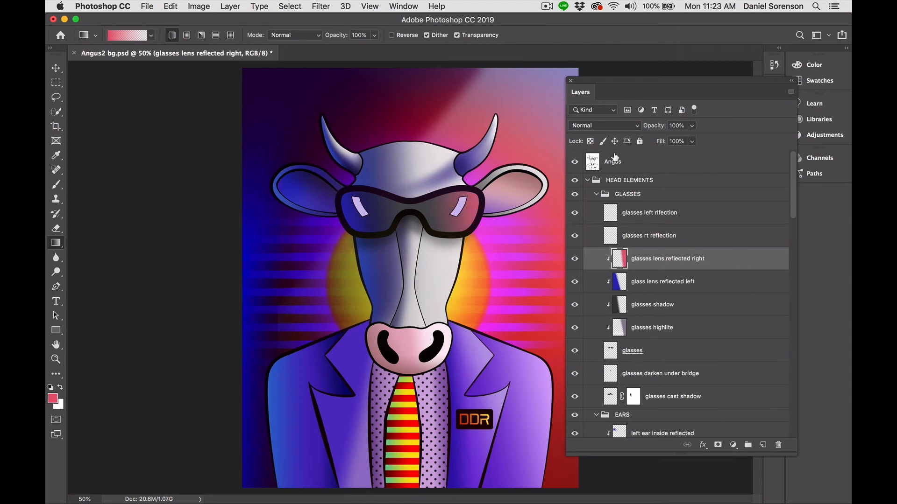
# Create a layer named "right highlite" directly above the "glasses rt reflection" layer.
pyautogui.keyDown('ctrl'); pyautogui.rightClick(459, 208); pyautogui.keyUp('ctrl')
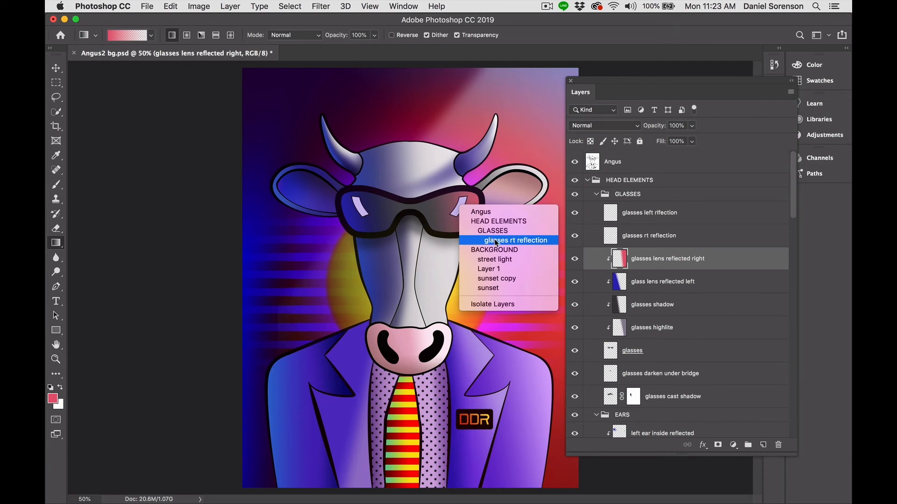
pyautogui.click(531, 242)
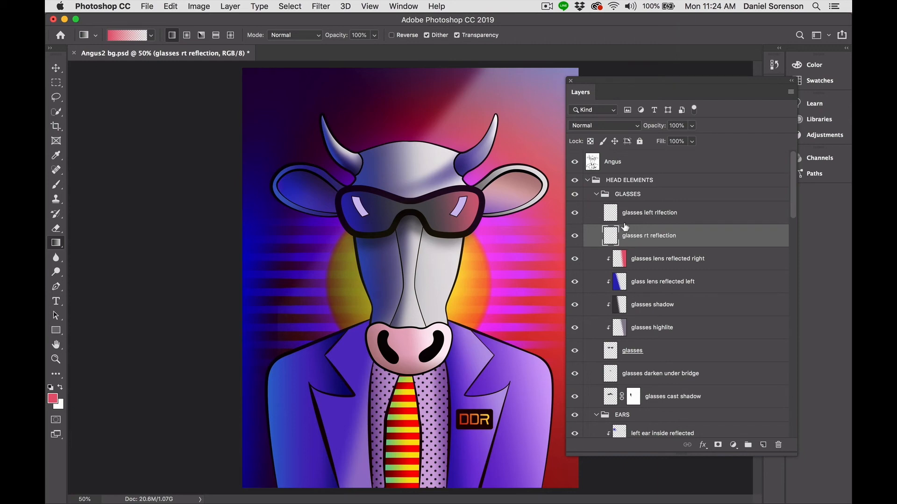
pyautogui.press('super+shift+n')
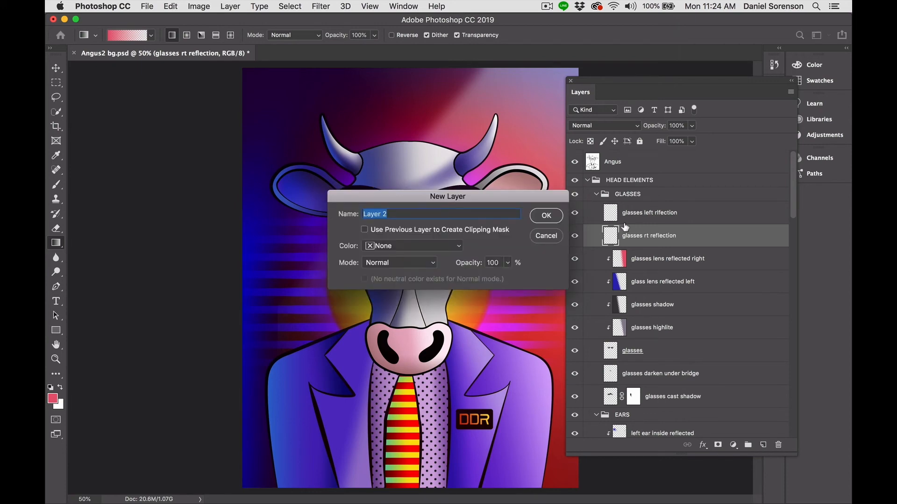
pyautogui.write('right highlite')
pyautogui.click(546, 216)
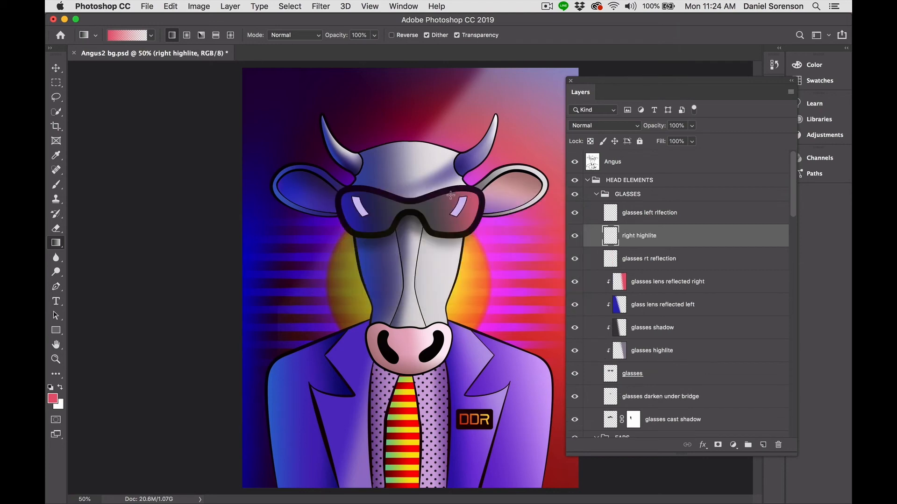
# Select the highlight shape on the right lens with the Magic Wand, sampling all layers.
pyautogui.press('w')
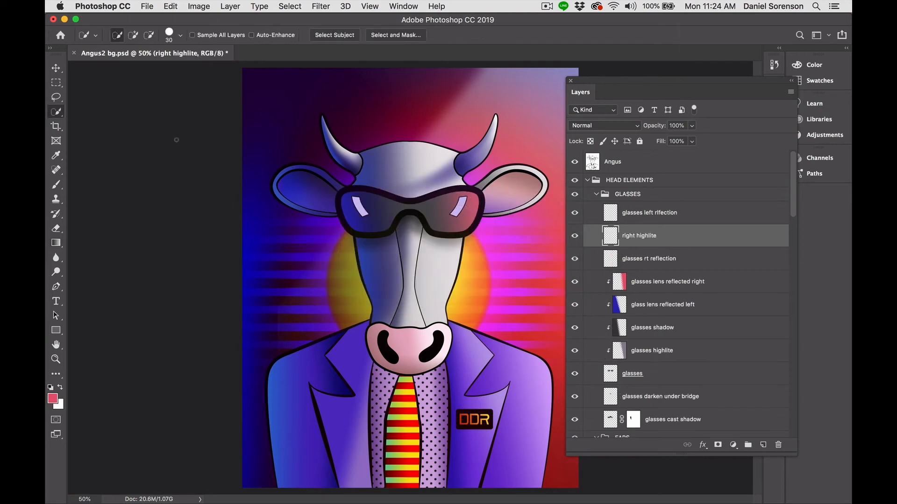
pyautogui.rightClick(60, 113)
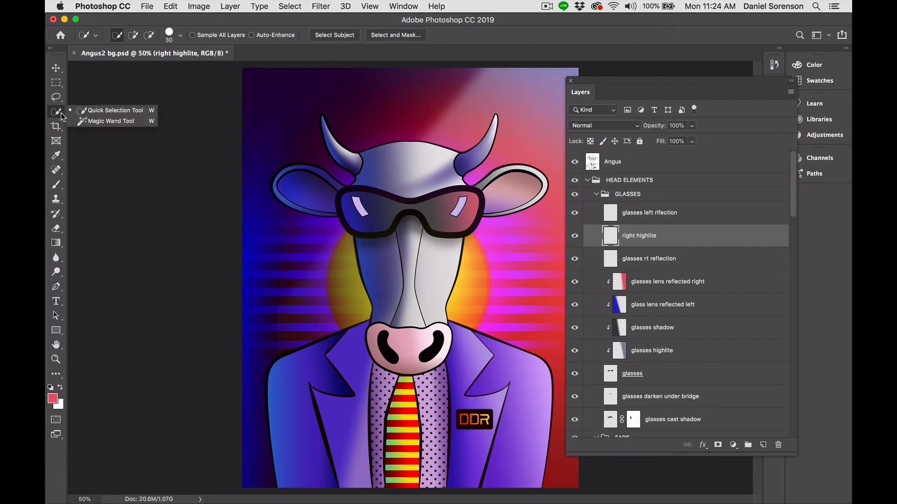
pyautogui.click(115, 123)
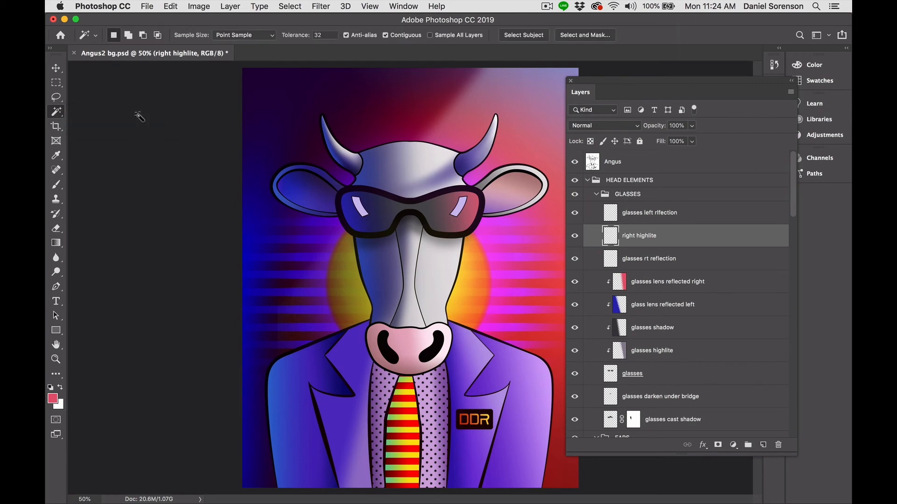
pyautogui.click(463, 209)
pyautogui.press('super+z')
pyautogui.rightClick(56, 112)
pyautogui.click(105, 126)
pyautogui.click(459, 207)
pyautogui.press('alt')
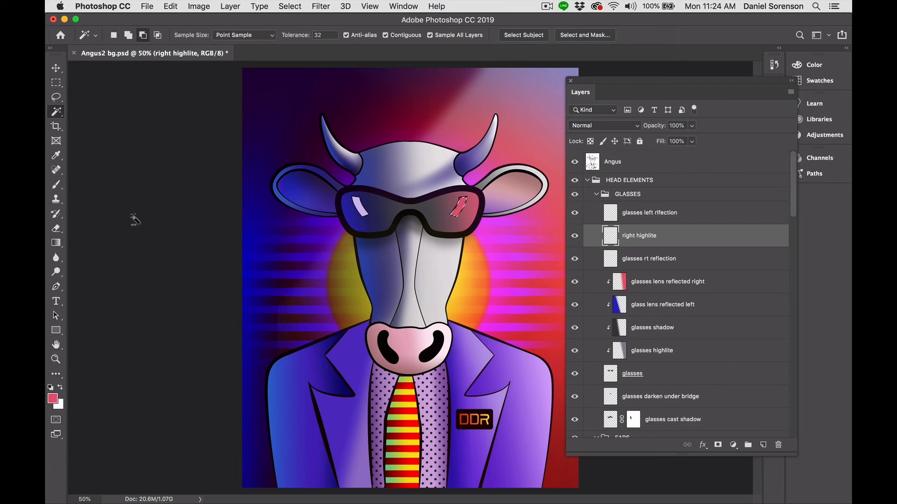
pyautogui.press('super+d')
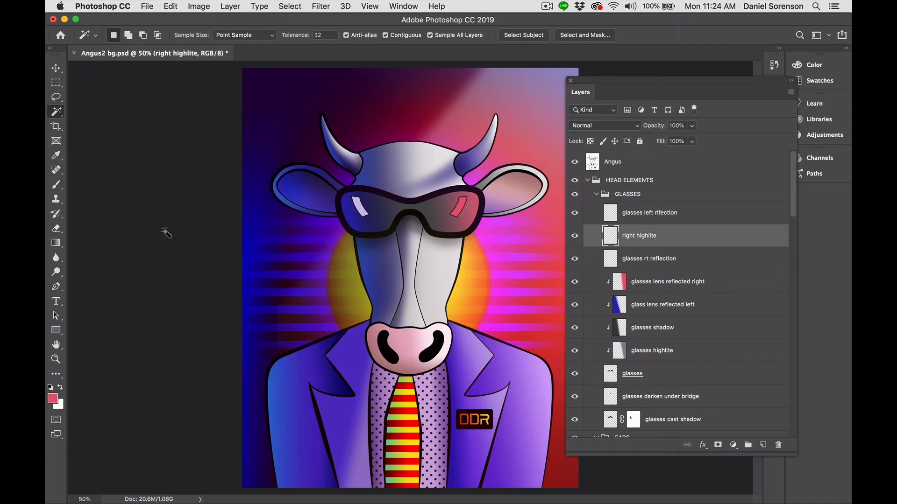
pyautogui.press('super+z')
# Set the foreground colour to light pink f59faf, fill the selected right lens highlight with it and deselect.
pyautogui.click(54, 400)
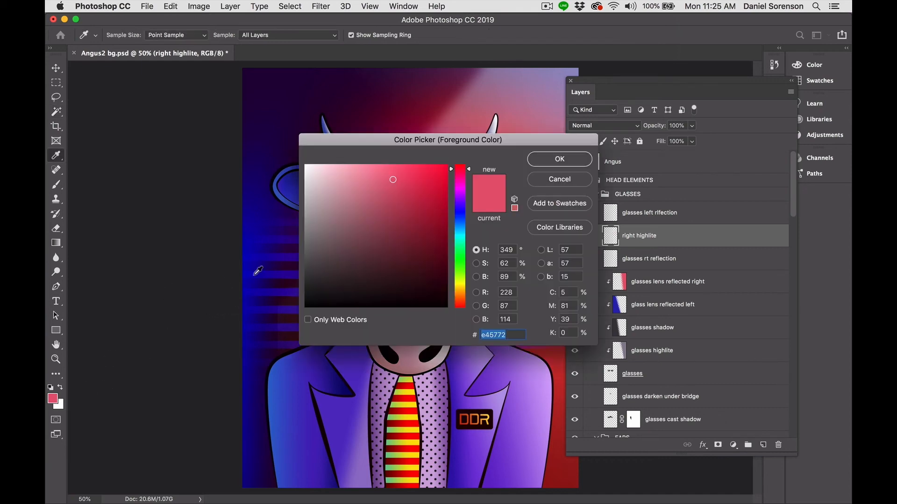
pyautogui.moveTo(346, 169); pyautogui.dragTo(355, 170)
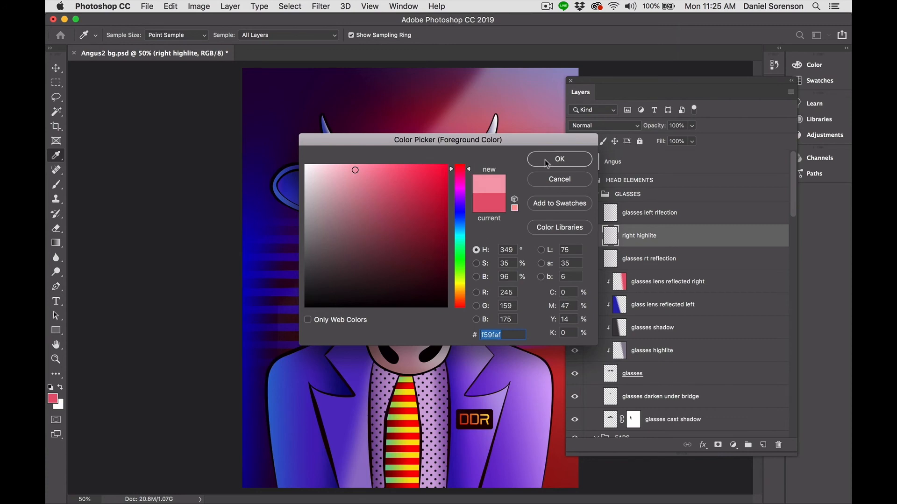
pyautogui.click(560, 159)
pyautogui.press('w')
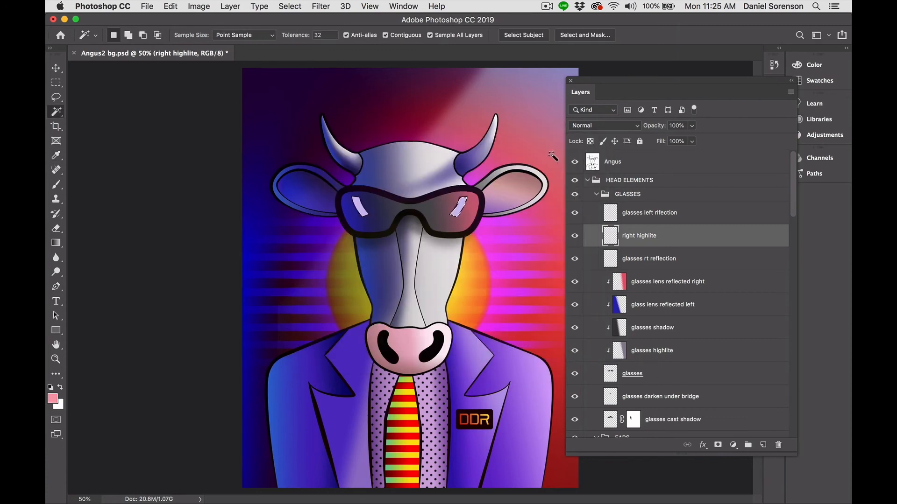
pyautogui.hotkey('alt', 'BackSpace')
pyautogui.press('super+d')
# Create a layer named "left lens highlite" directly above the layer holding the left lens reflection.
pyautogui.keyDown('super'); pyautogui.rightClick(363, 212); pyautogui.keyUp('super')
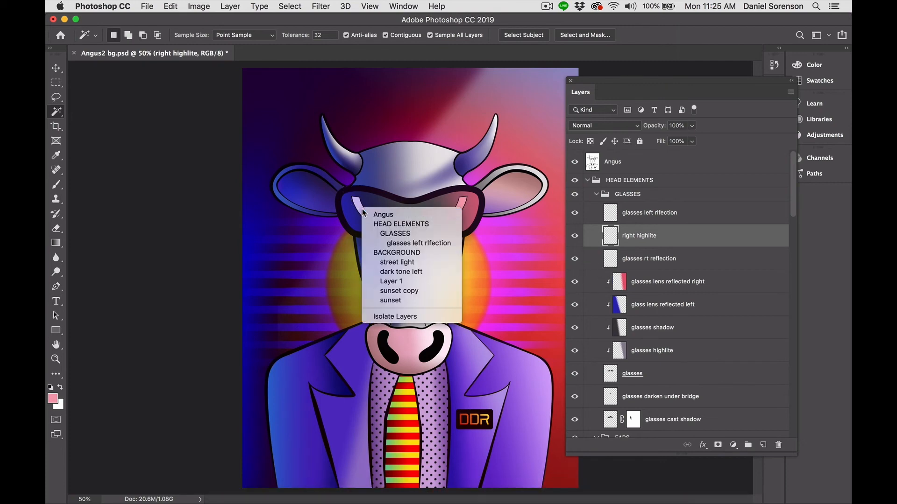
pyautogui.click(397, 243)
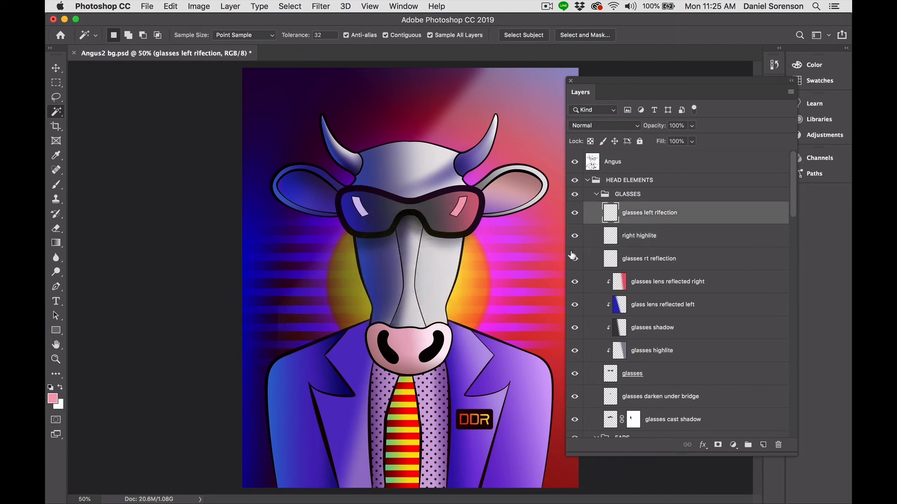
pyautogui.press('super+shift+n')
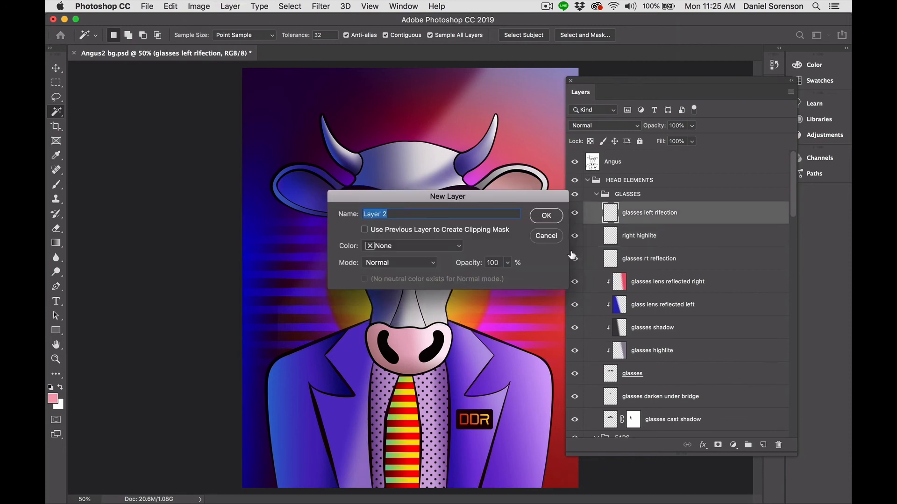
pyautogui.write('left lens highlet')
pyautogui.click(390, 214)
pyautogui.click(544, 218)
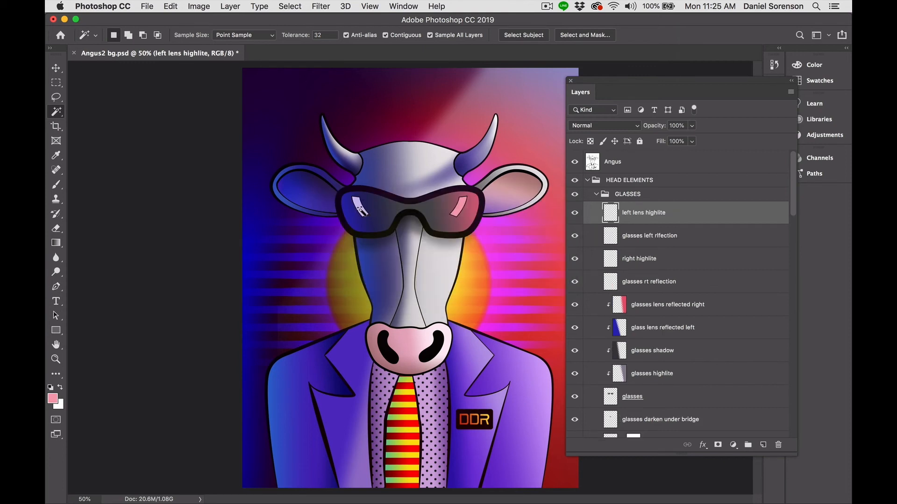
# Select the left lens highlight shape and fill it with light blue 889fe9, derived from the blue at the background's left edge.
pyautogui.click(359, 206)
pyautogui.press('alt')
pyautogui.press('i')
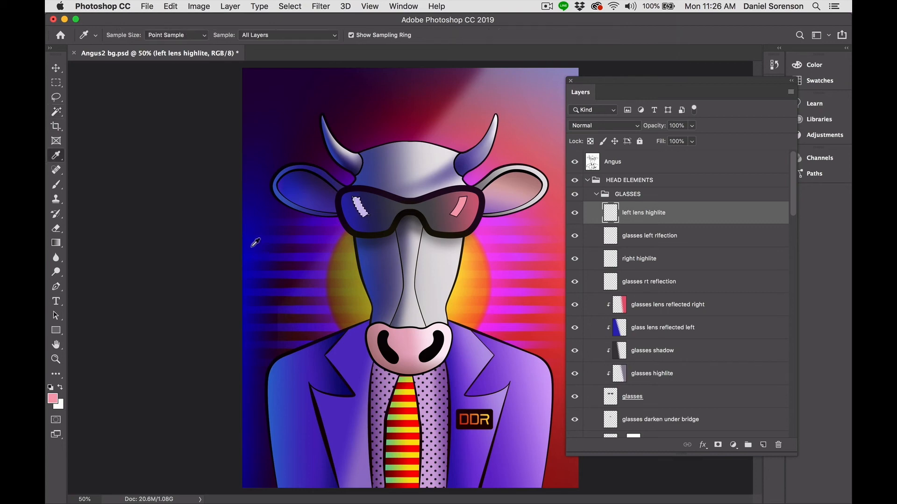
pyautogui.click(249, 241)
pyautogui.click(53, 399)
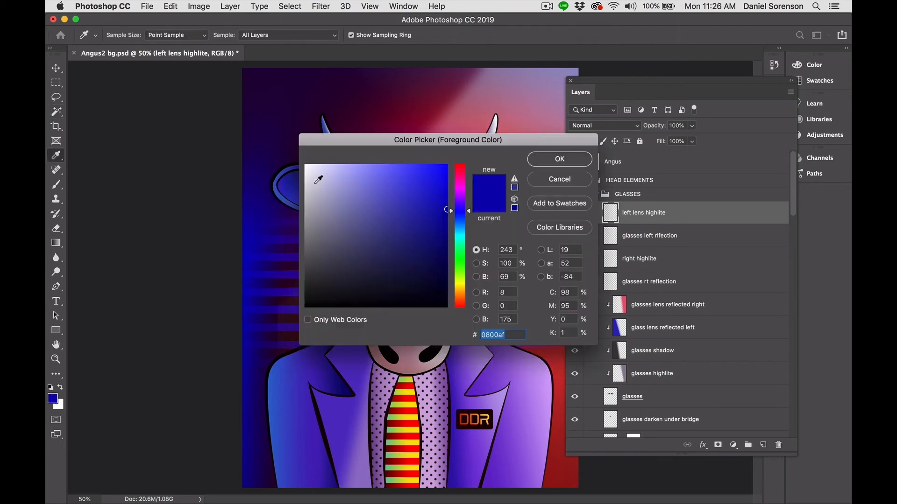
pyautogui.click(369, 173)
pyautogui.moveTo(368, 174); pyautogui.dragTo(364, 176)
pyautogui.click(463, 218)
pyautogui.moveTo(464, 222); pyautogui.dragTo(464, 218)
pyautogui.click(552, 160)
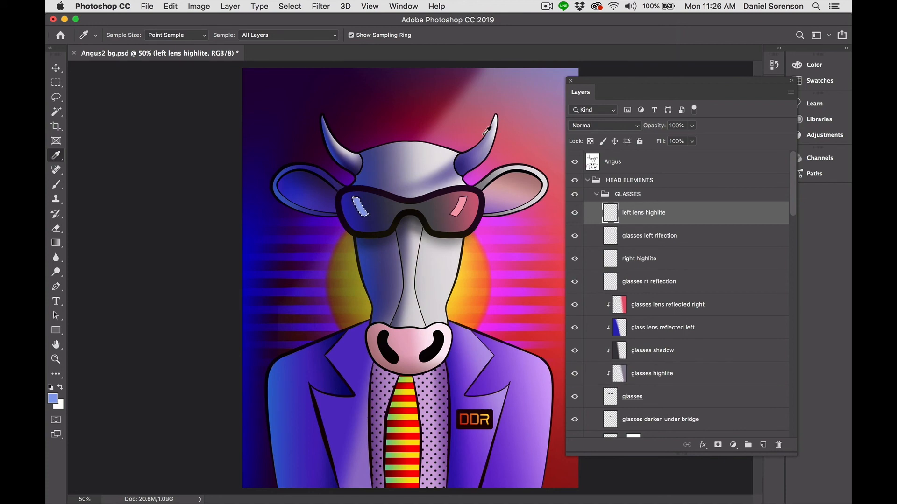
pyautogui.press('super+d')
# Reselect the left lens highlight, refill it with the deeper blue 628cd3 and deselect.
pyautogui.press('super+shift+d')
pyautogui.click(53, 399)
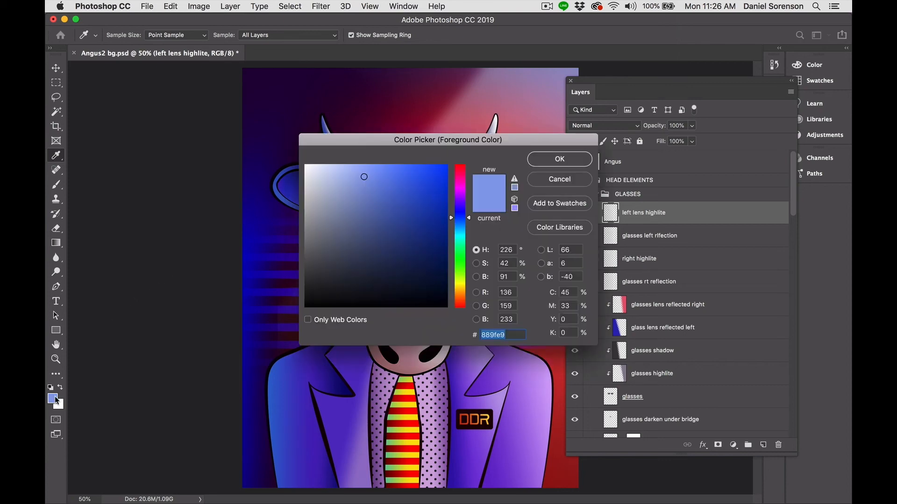
pyautogui.click(382, 189)
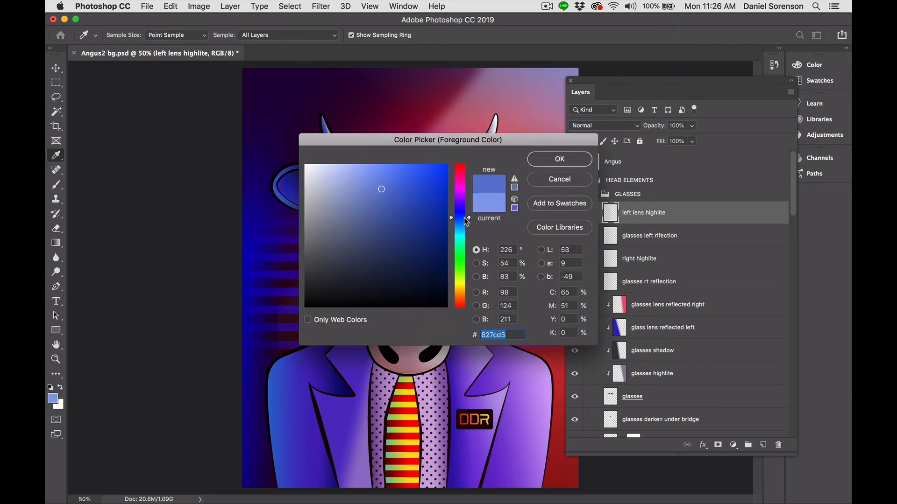
pyautogui.click(463, 222)
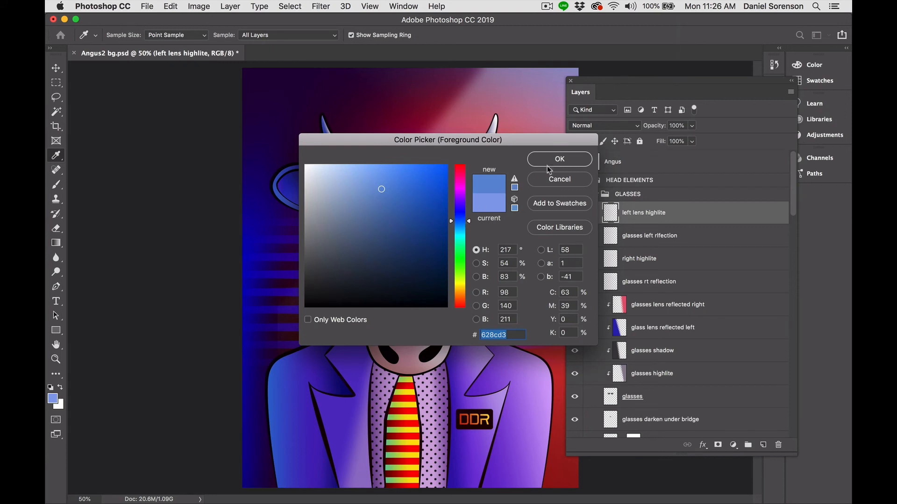
pyautogui.click(560, 160)
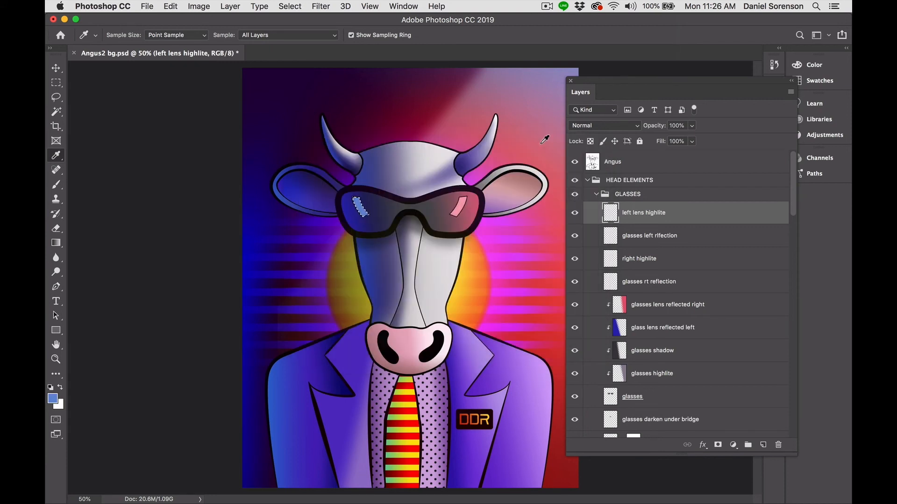
pyautogui.hotkey('alt', 'BackSpace')
pyautogui.press('super+d')
# Create a layer named "right reflected" directly above "rt ear outside shadoe", clipped to the right outer ear.
pyautogui.keyDown('super'); pyautogui.rightClick(544, 179); pyautogui.keyUp('super')
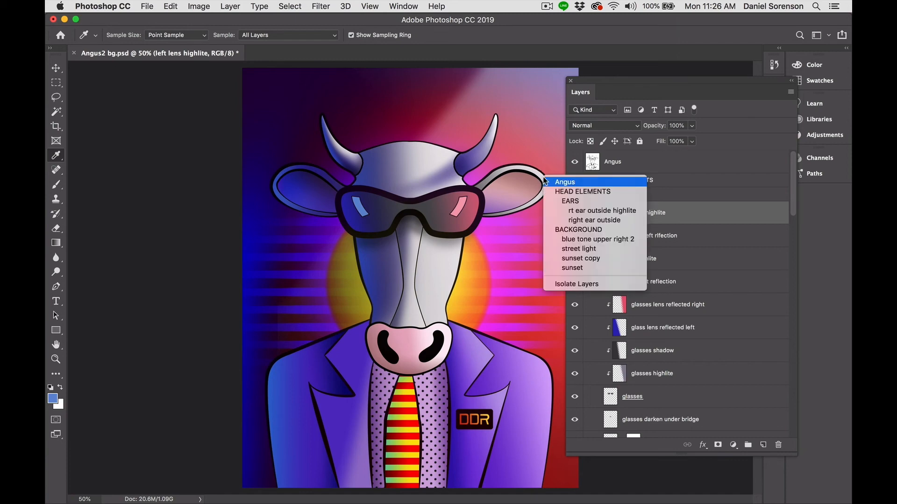
pyautogui.click(580, 212)
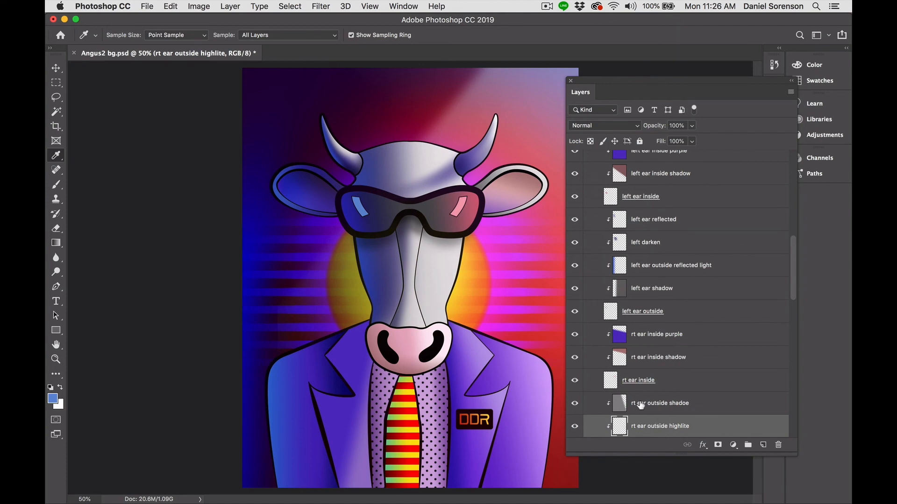
pyautogui.click(698, 405)
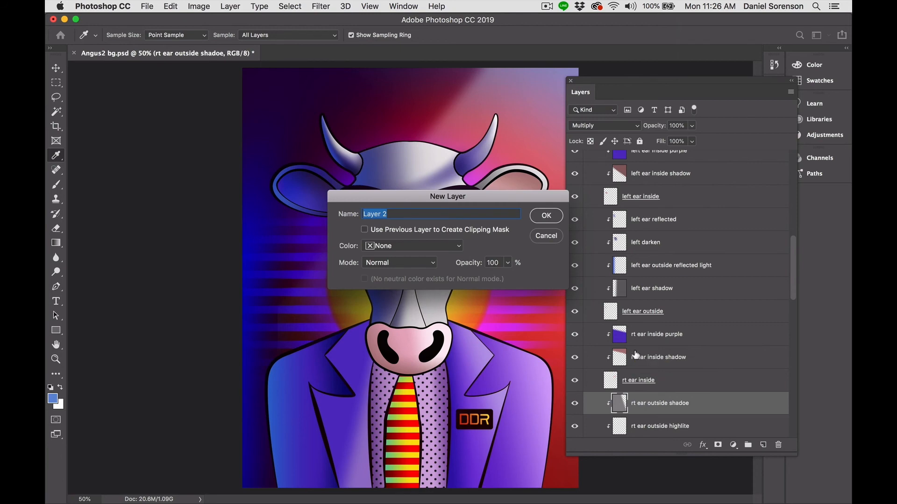
pyautogui.write('right reflee')
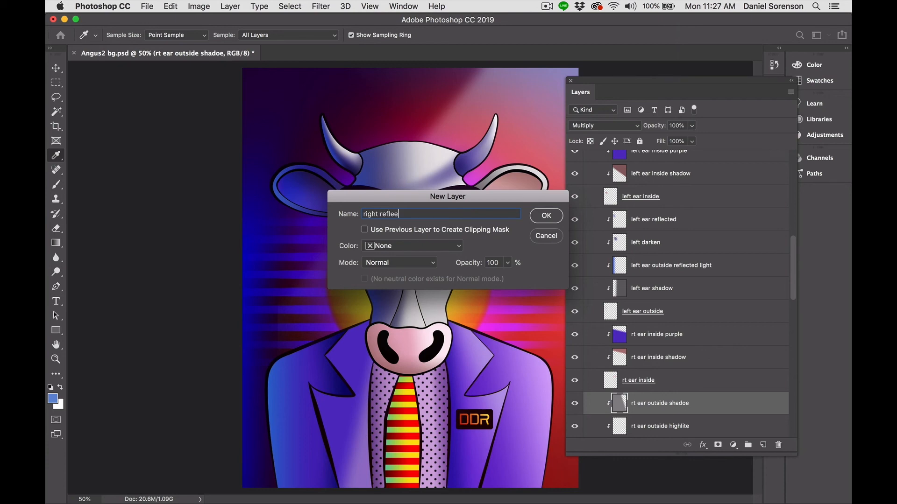
pyautogui.press('BackSpace')
pyautogui.write('cted')
pyautogui.click(547, 216)
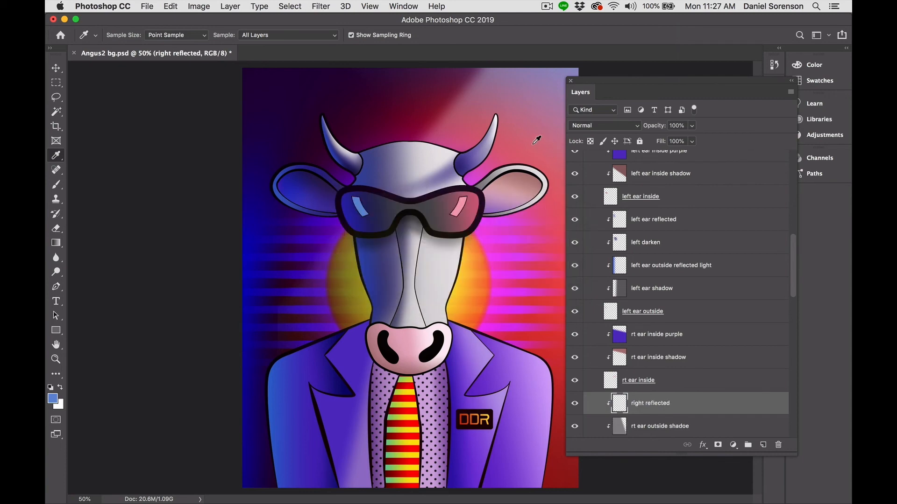
# Brush a pinkish red sampled from the background beside the right horn along the right ear's outer edge.
pyautogui.click(536, 142)
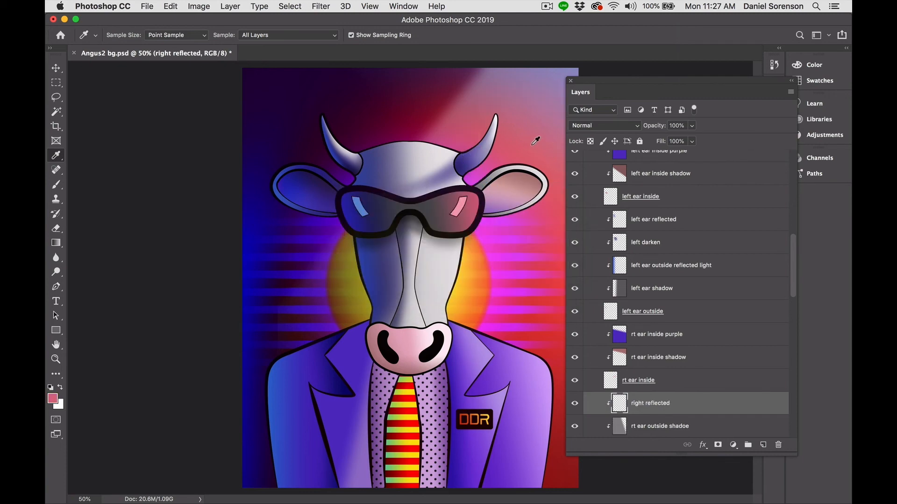
pyautogui.click(56, 185)
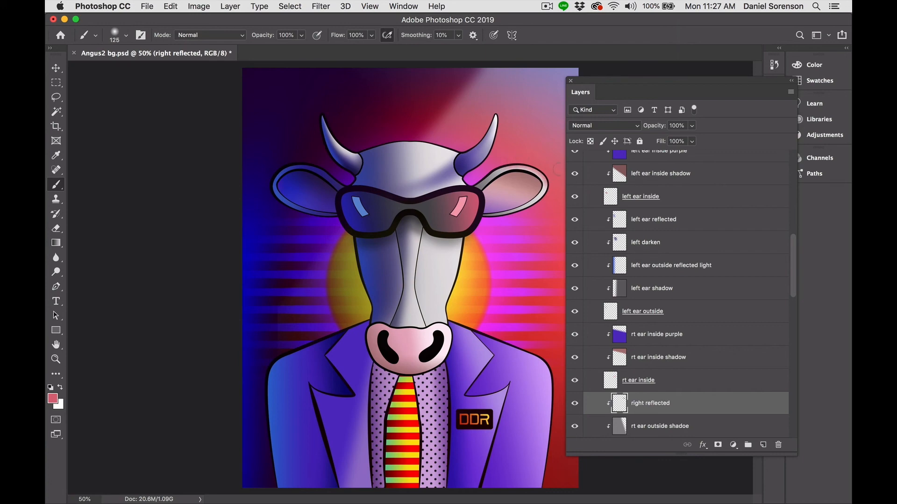
pyautogui.moveTo(556, 172)
pyautogui.mouseDown()
pyautogui.moveTo(538, 208)
pyautogui.moveTo(524, 220)
pyautogui.moveTo(554, 175)
pyautogui.moveTo(518, 223)
pyautogui.moveTo(554, 179)
pyautogui.moveTo(511, 160)
pyautogui.mouseUp()
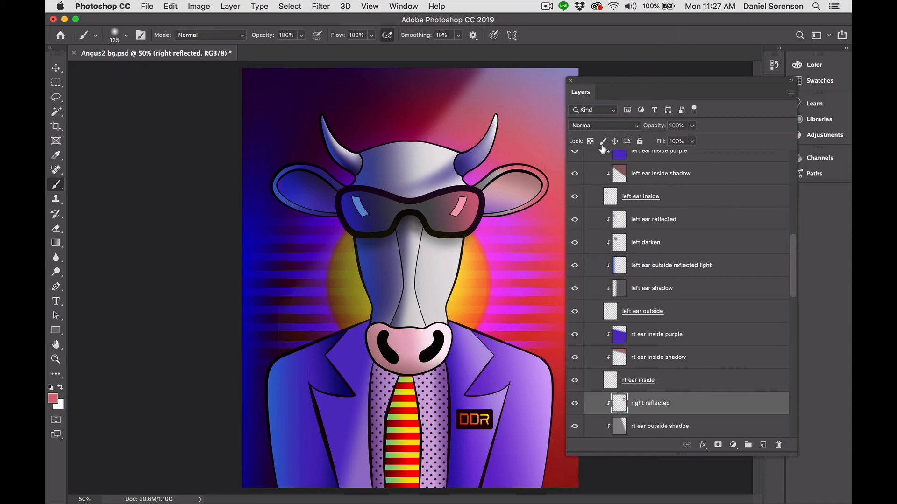
# Keep the "right reflected" layer in Normal blend mode and set its opacity to 68%.
pyautogui.click(605, 125)
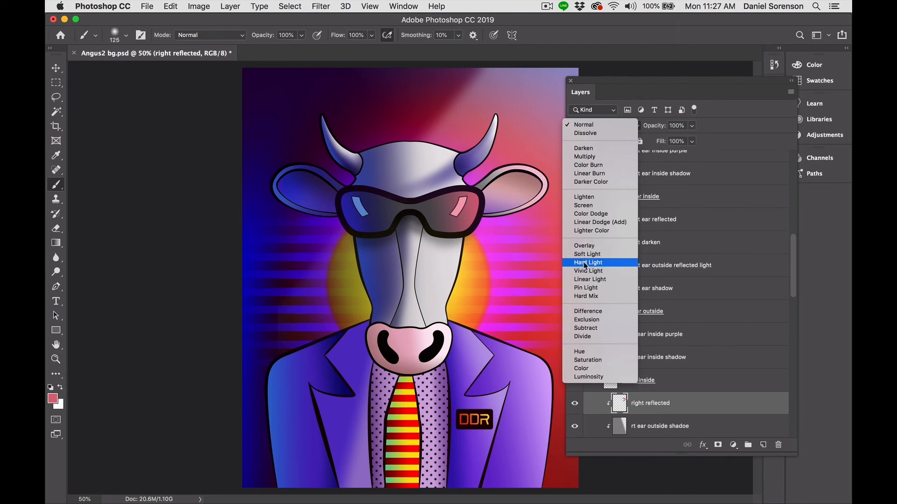
pyautogui.click(545, 235)
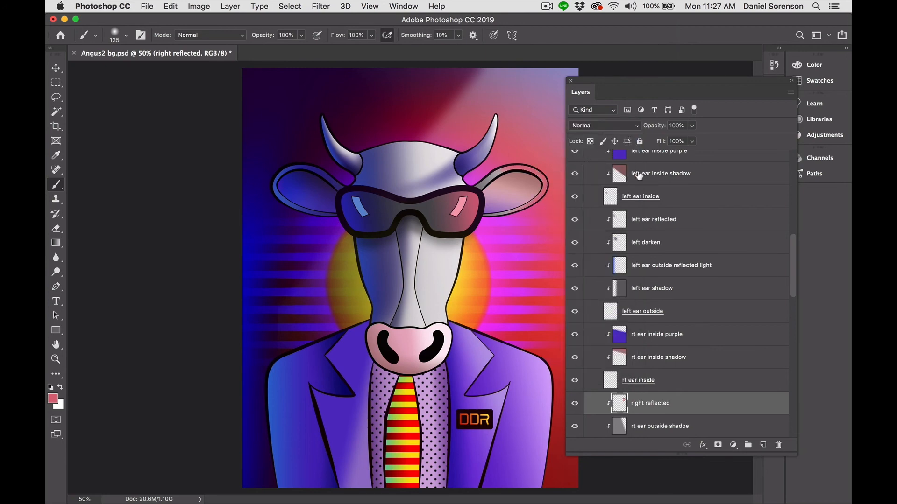
pyautogui.click(691, 126)
pyautogui.moveTo(675, 139); pyautogui.dragTo(677, 139)
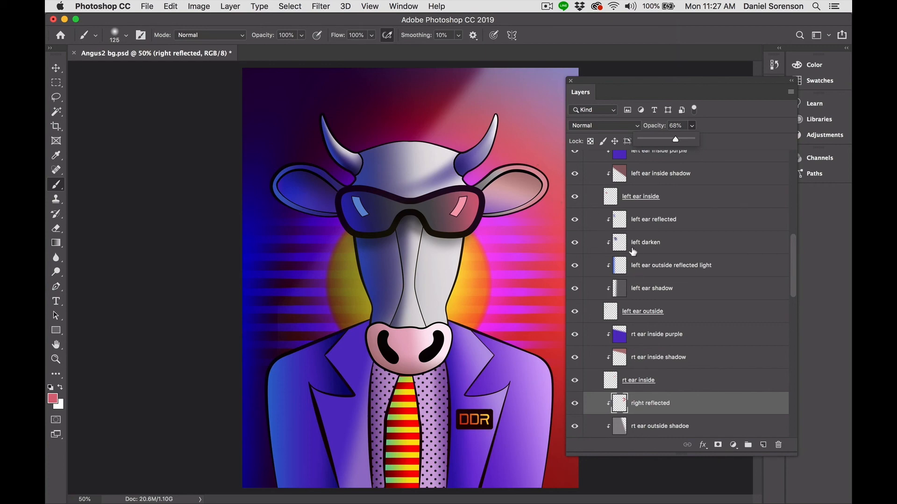
# Create a clipped layer named "right ear rim highlite" and brush a pale tone sampled from the right horn along the ear's upper rim.
pyautogui.press('super+shift+n')
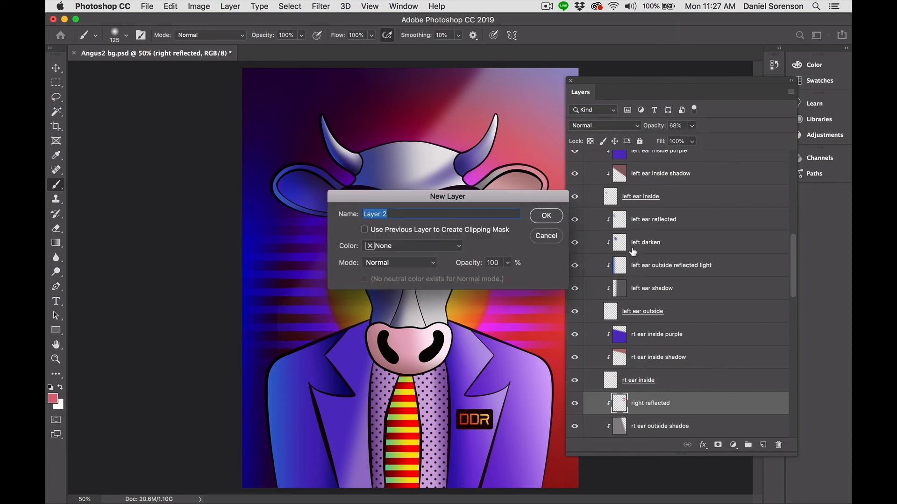
pyautogui.write('right ear rim highlite')
pyautogui.click(392, 229)
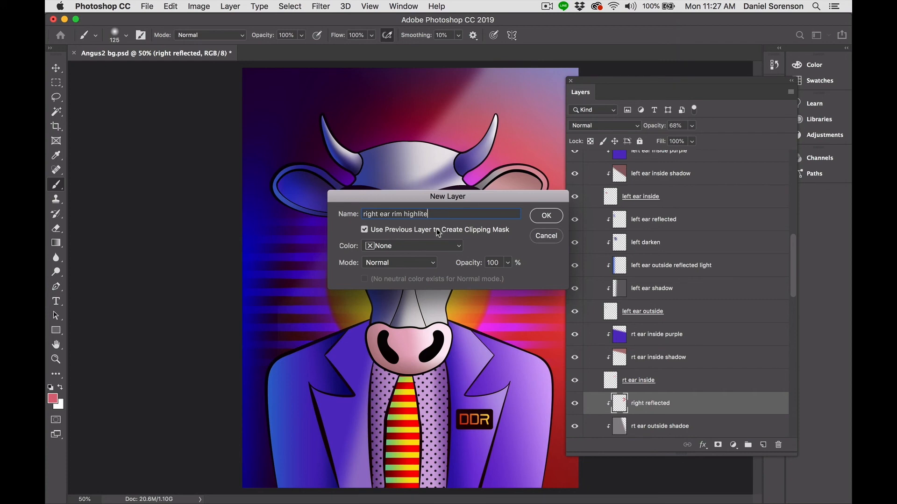
pyautogui.click(546, 216)
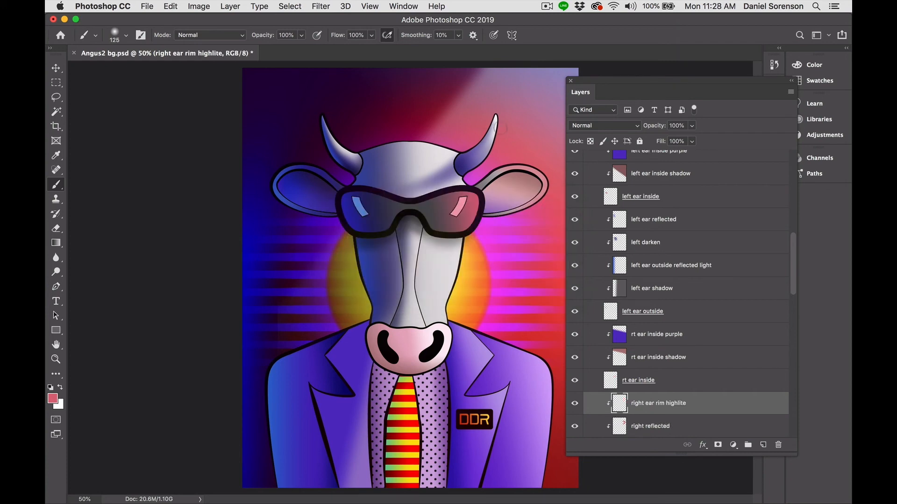
pyautogui.keyDown('alt'); pyautogui.click(495, 124); pyautogui.keyUp('alt')
pyautogui.moveTo(501, 160); pyautogui.dragTo(513, 159)
# Create a clipped layer named "right ear purple" and place it directly above "right ear rim highlite".
pyautogui.rightClick(486, 181)
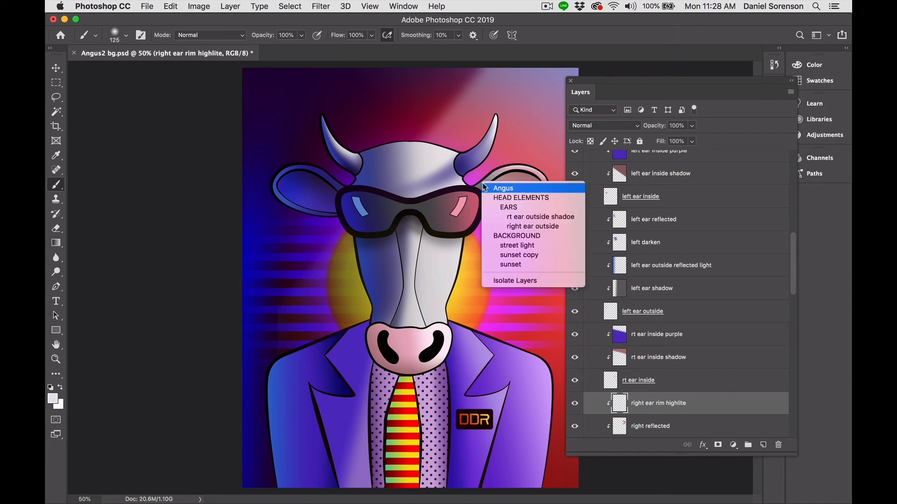
pyautogui.click(510, 217)
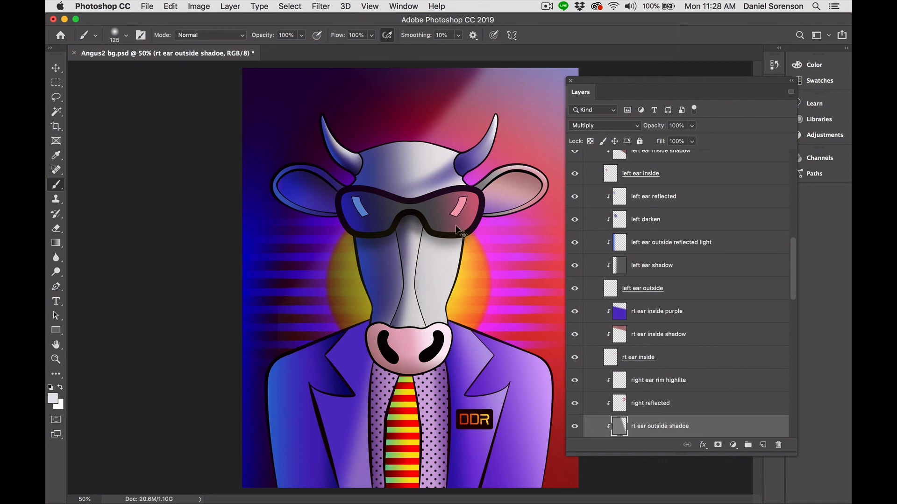
pyautogui.press('super+shift+n')
pyautogui.write('right ear ')
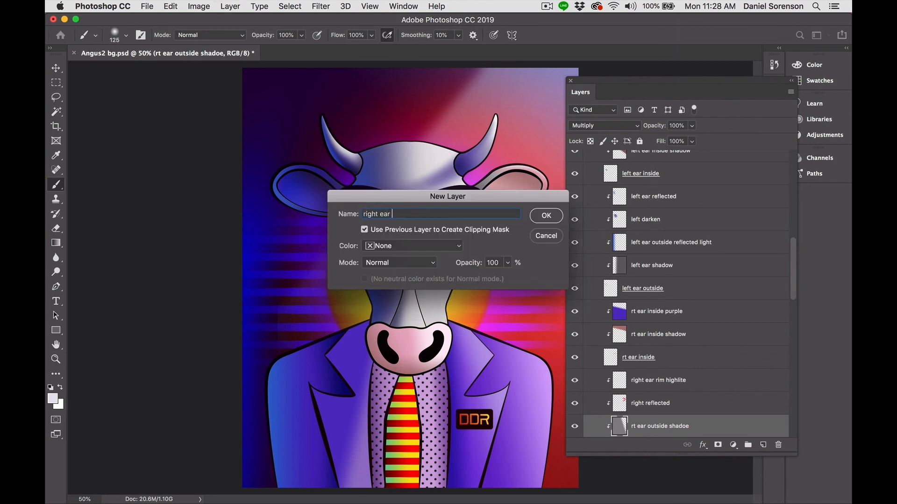
pyautogui.write('purple')
pyautogui.click(548, 218)
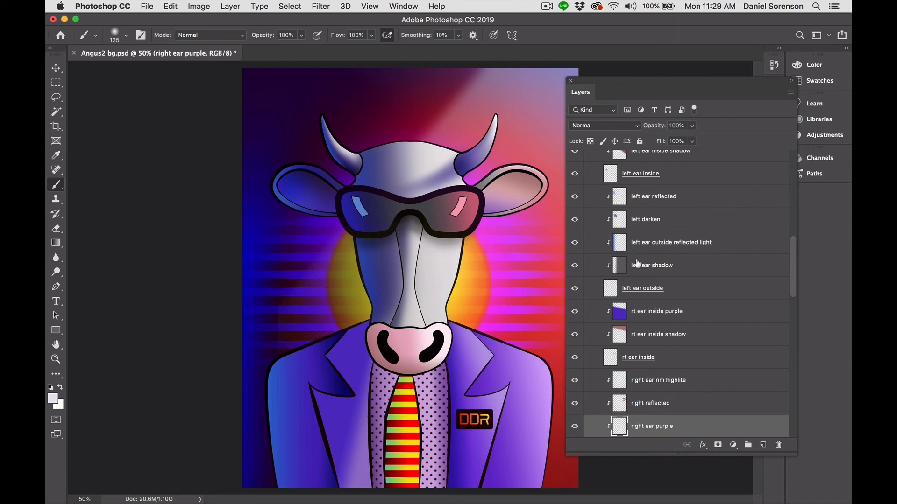
pyautogui.moveTo(622, 438); pyautogui.dragTo(628, 369)
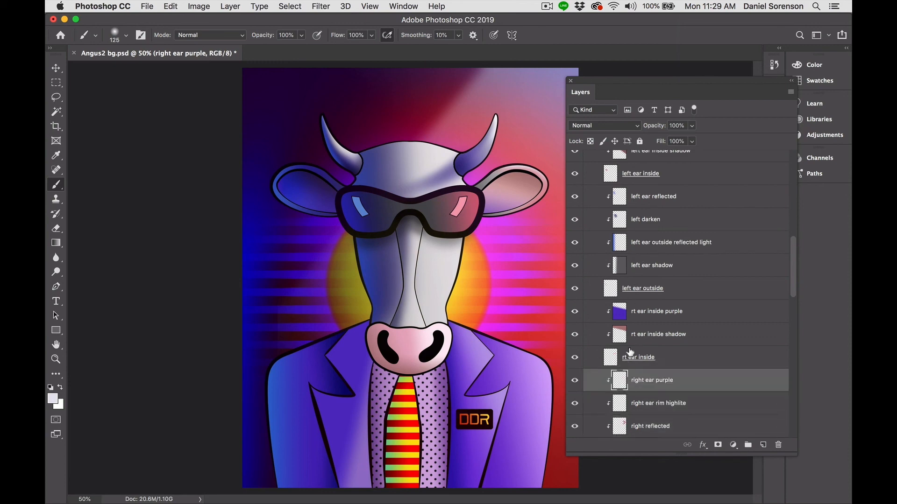
# Brush purple sampled from the jacket onto the right ear's base beside the sunglasses and set the layer's opacity to 77%.
pyautogui.keyDown('alt'); pyautogui.click(354, 348); pyautogui.keyUp('alt')
pyautogui.moveTo(475, 191); pyautogui.dragTo(491, 178)
pyautogui.moveTo(480, 216); pyautogui.dragTo(499, 217)
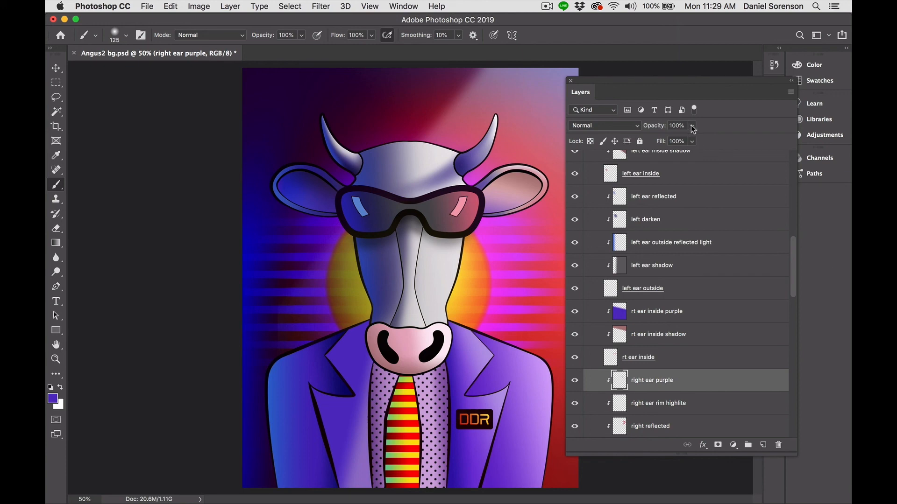
pyautogui.moveTo(692, 125); pyautogui.dragTo(681, 142)
# Create a layer named "nose brush" directly above "nose shadow", clipped to the nose.
pyautogui.rightClick(410, 350)
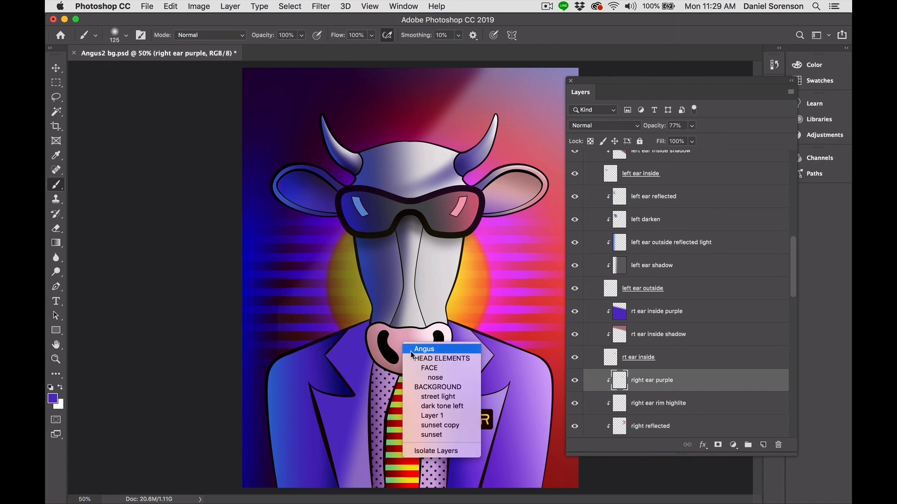
pyautogui.click(430, 377)
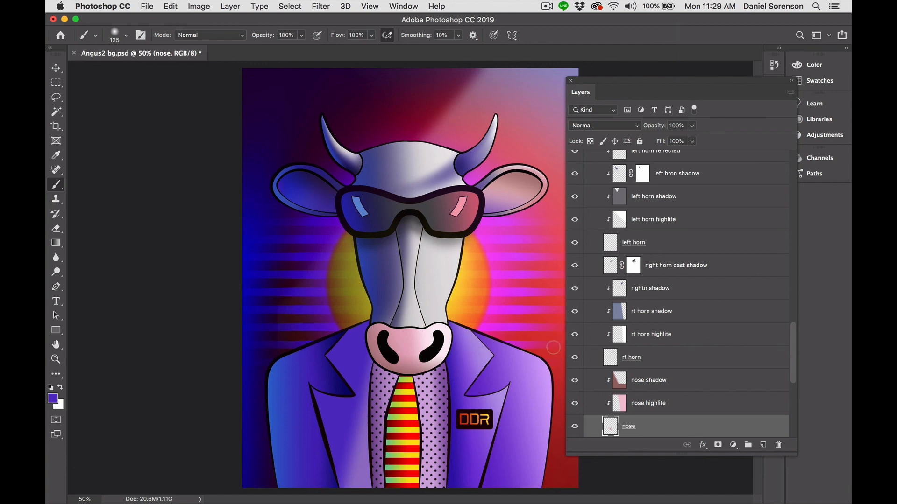
pyautogui.click(640, 382)
pyautogui.press('super+shift+n')
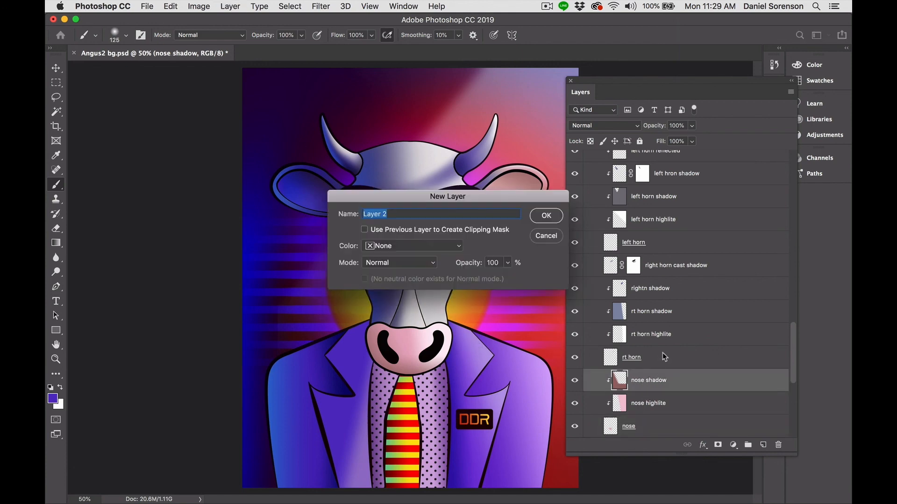
pyautogui.write('nose brush')
pyautogui.click(545, 216)
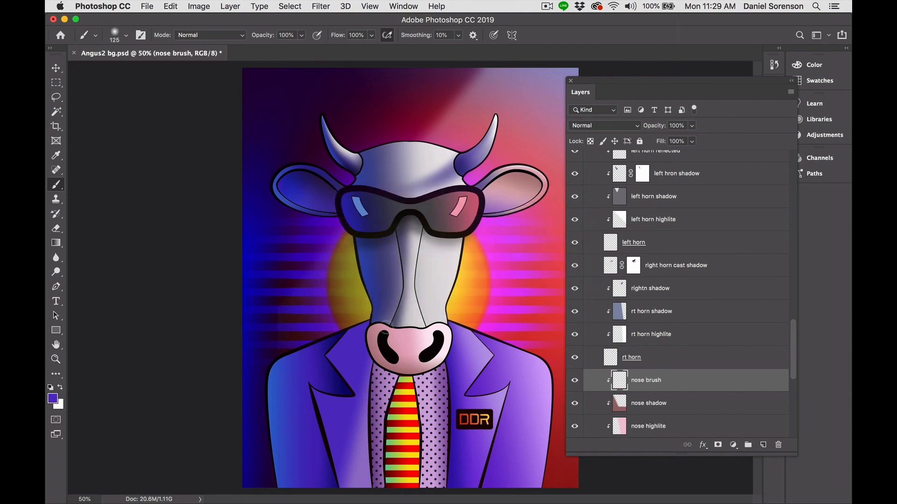
# Brush a mauve, mixed from a sampled nose pink, along the nose's left and lower edges, enlarging the brush to 250.
pyautogui.keyDown('alt'); pyautogui.click(374, 329); pyautogui.keyUp('alt')
pyautogui.click(52, 398)
pyautogui.moveTo(348, 216); pyautogui.dragTo(343, 221)
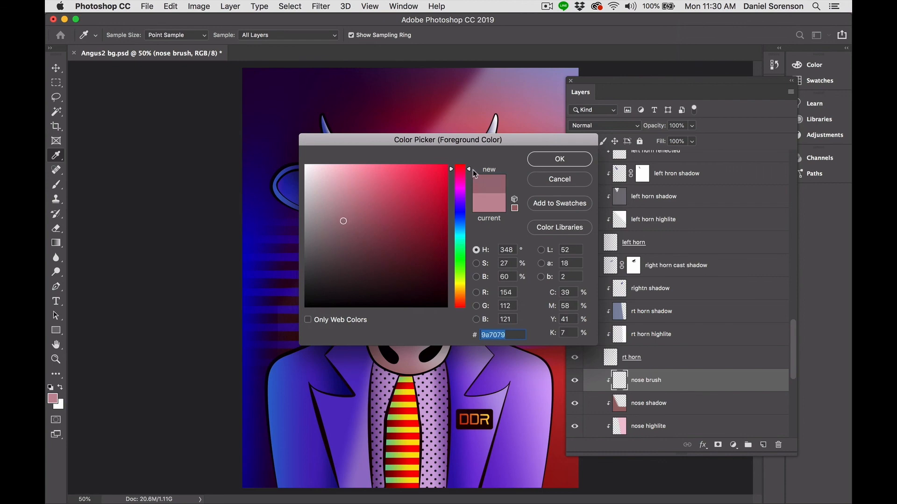
pyautogui.moveTo(467, 169); pyautogui.dragTo(464, 182)
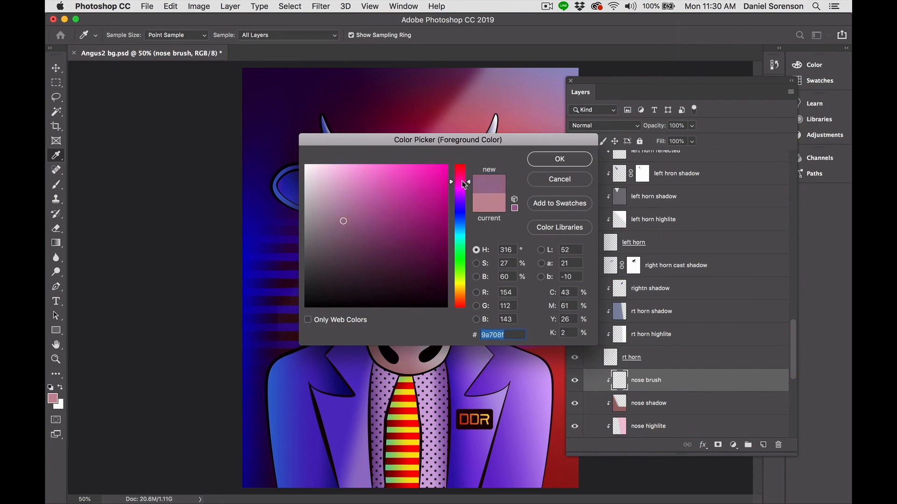
pyautogui.click(568, 158)
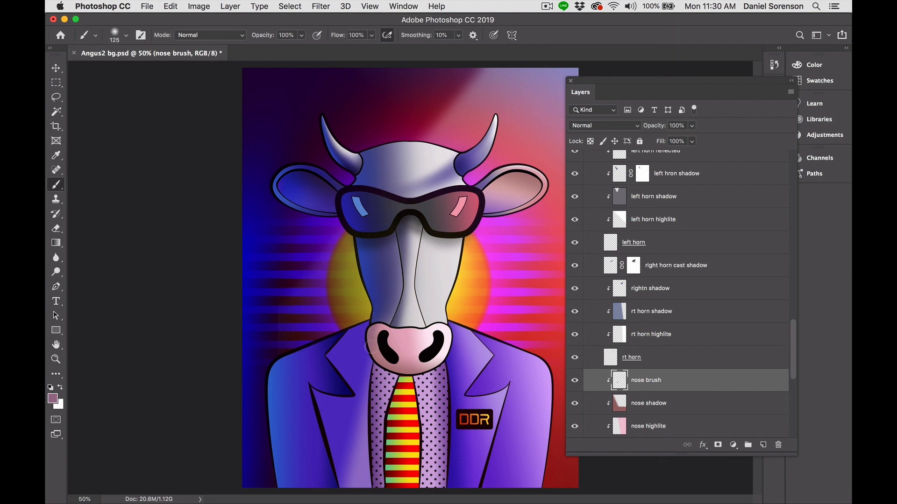
pyautogui.moveTo(404, 374); pyautogui.dragTo(425, 363)
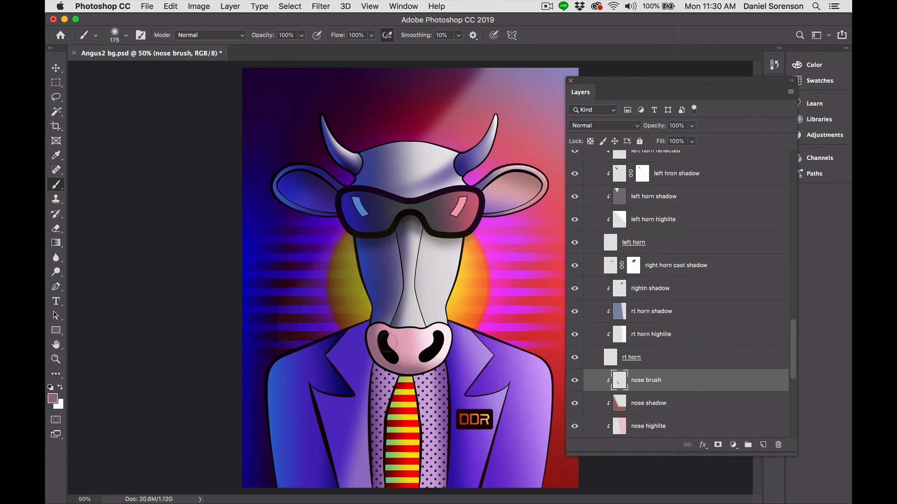
pyautogui.press(']')
pyautogui.press(']')
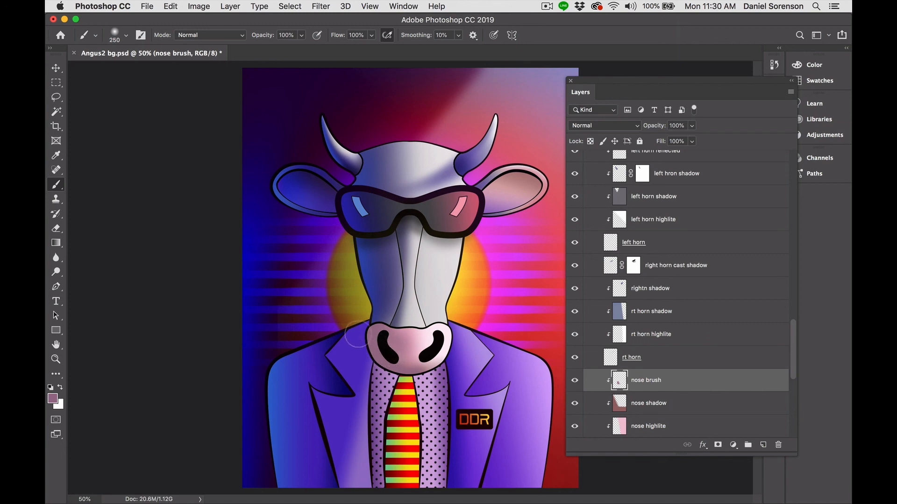
# Darken the brush colour to #764f66 and deepen the shading along the nose's lower left edge.
pyautogui.click(53, 399)
pyautogui.moveTo(344, 220); pyautogui.dragTo(352, 240)
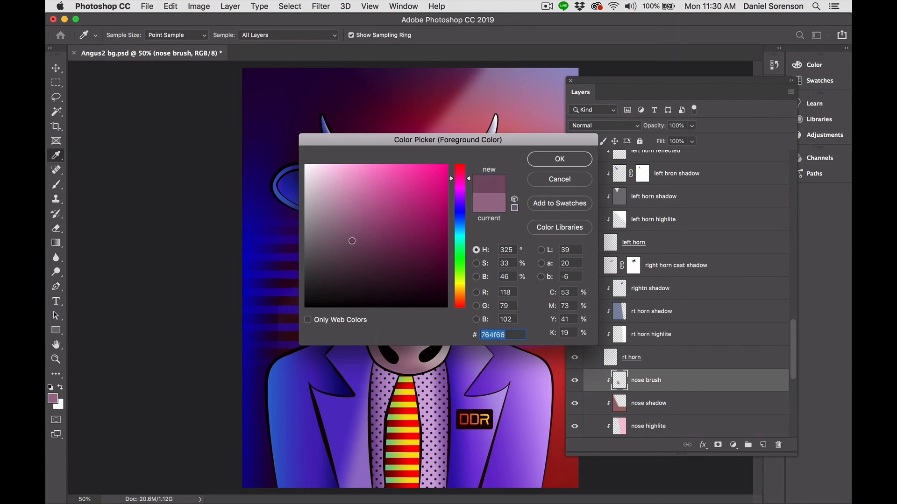
pyautogui.click(558, 161)
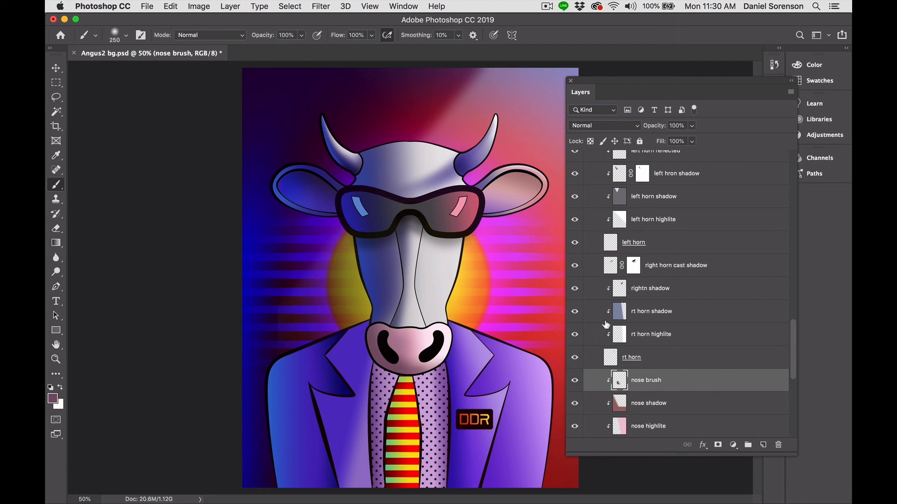
# Set "nose brush" to Multiply at 65% opacity and add a mask, painting out shading between the nostrils with black.
pyautogui.click(607, 126)
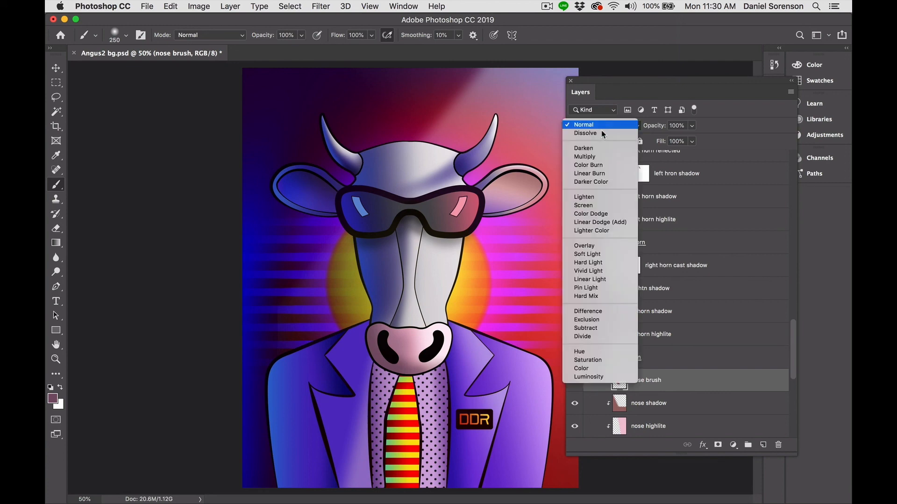
pyautogui.click(595, 158)
pyautogui.click(692, 126)
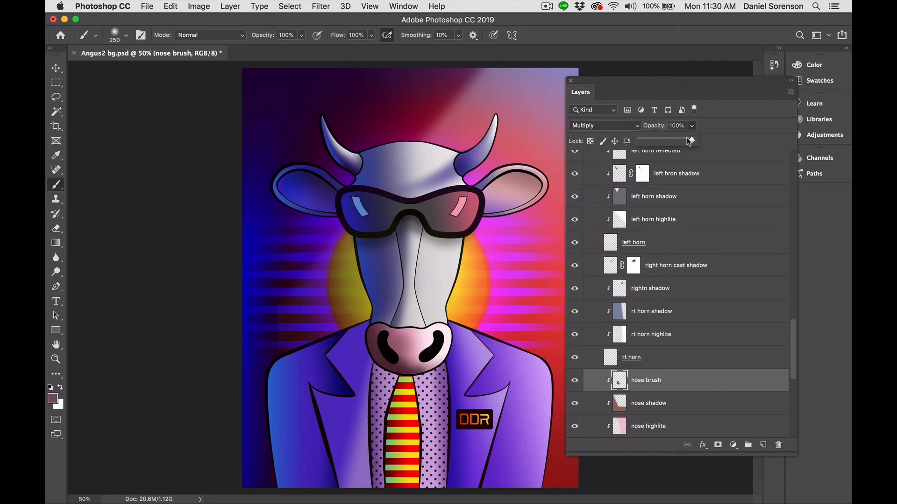
pyautogui.moveTo(695, 138); pyautogui.dragTo(672, 136)
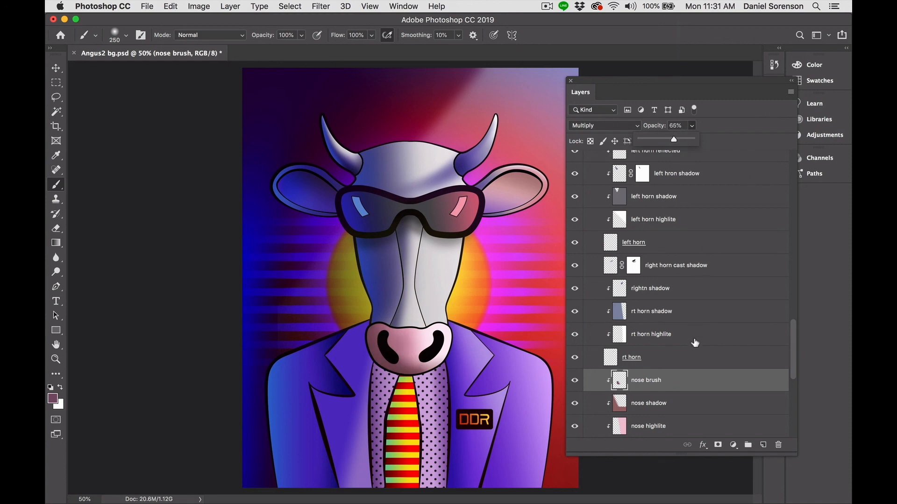
pyautogui.click(718, 445)
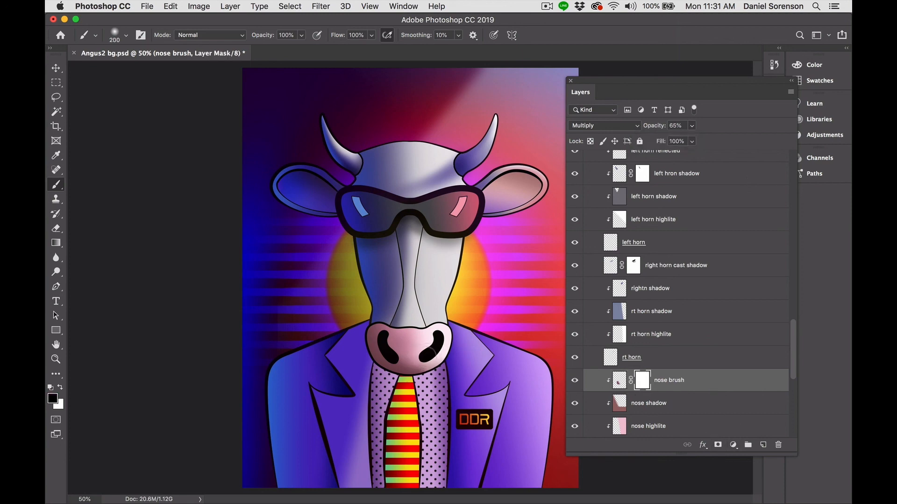
pyautogui.moveTo(429, 356)
pyautogui.mouseDown()
pyautogui.moveTo(405, 358)
pyautogui.moveTo(441, 360)
pyautogui.moveTo(414, 347)
pyautogui.moveTo(427, 337)
pyautogui.moveTo(415, 340)
pyautogui.moveTo(425, 351)
pyautogui.moveTo(424, 335)
pyautogui.moveTo(416, 349)
pyautogui.moveTo(424, 337)
pyautogui.moveTo(414, 340)
pyautogui.moveTo(469, 343)
pyautogui.moveTo(417, 348)
pyautogui.mouseUp()
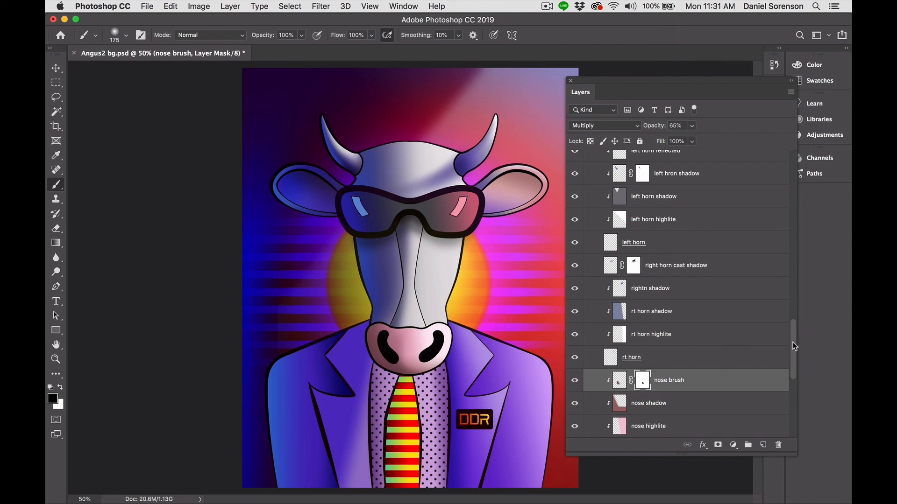
# Create an unclipped layer named "nose cast shadow" between the "nose" and "ridge of nose darken" layers.
pyautogui.moveTo(793, 342); pyautogui.dragTo(789, 375)
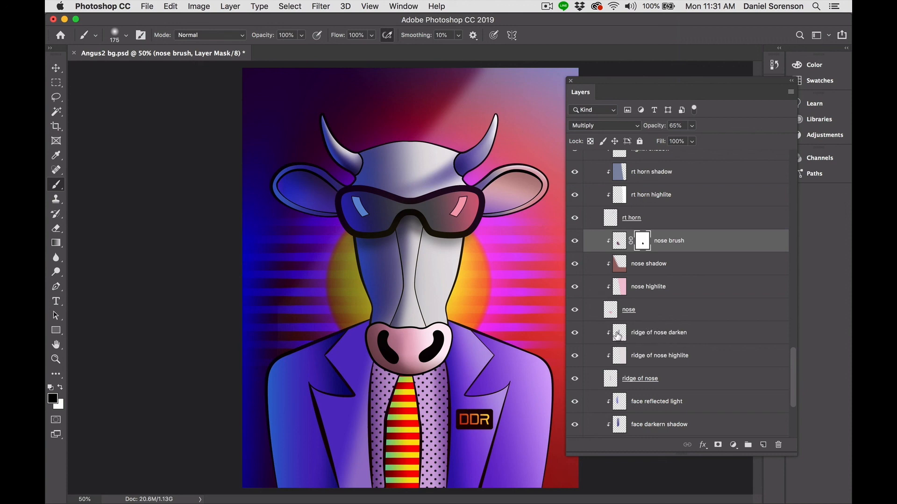
pyautogui.click(647, 335)
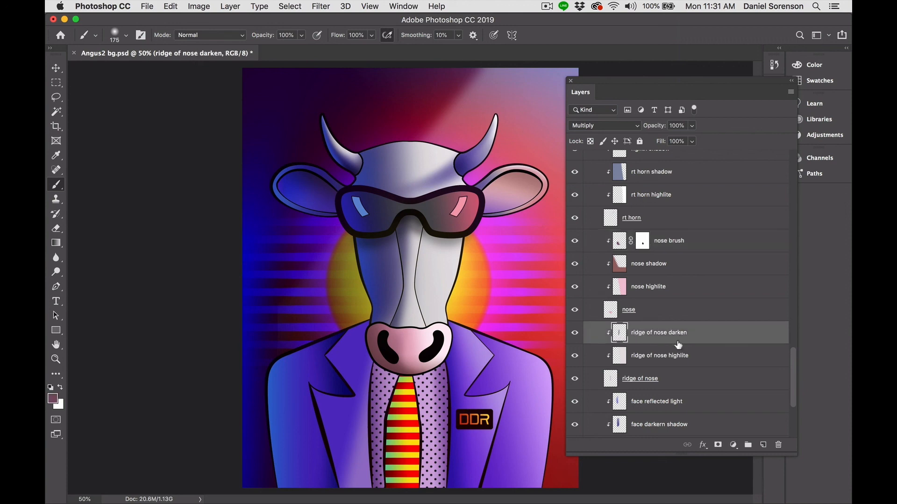
pyautogui.press('super+shift+n')
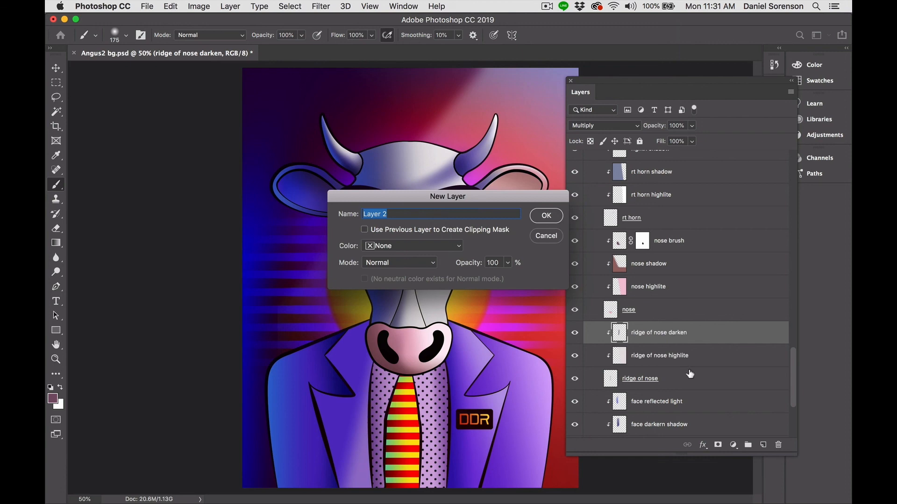
pyautogui.write('nose cast shadow')
pyautogui.click(545, 215)
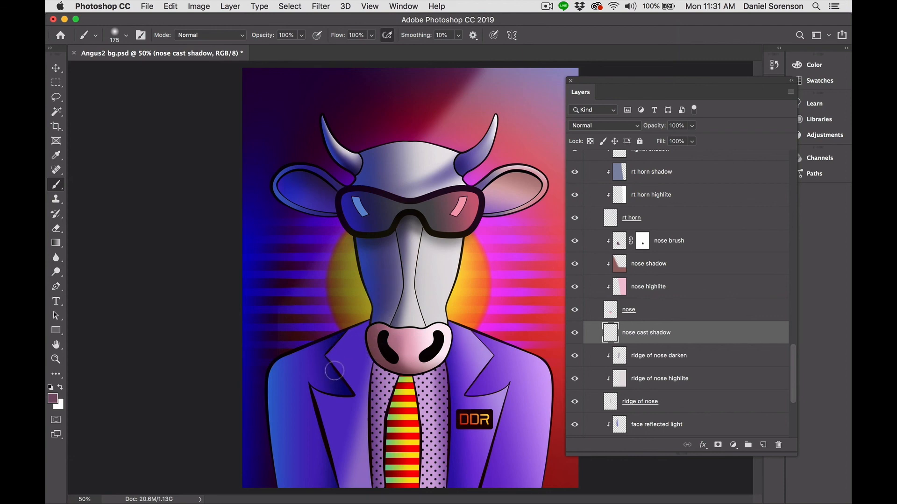
# Brush a dark blue sampled from the shaded side of the face onto the lapel, shirt and tie beneath the nose.
pyautogui.keyDown('alt'); pyautogui.click(373, 242); pyautogui.keyUp('alt')
pyautogui.moveTo(373, 357)
pyautogui.mouseDown()
pyautogui.moveTo(406, 379)
pyautogui.moveTo(450, 354)
pyautogui.moveTo(424, 363)
pyautogui.moveTo(441, 348)
pyautogui.moveTo(427, 370)
pyautogui.mouseUp()
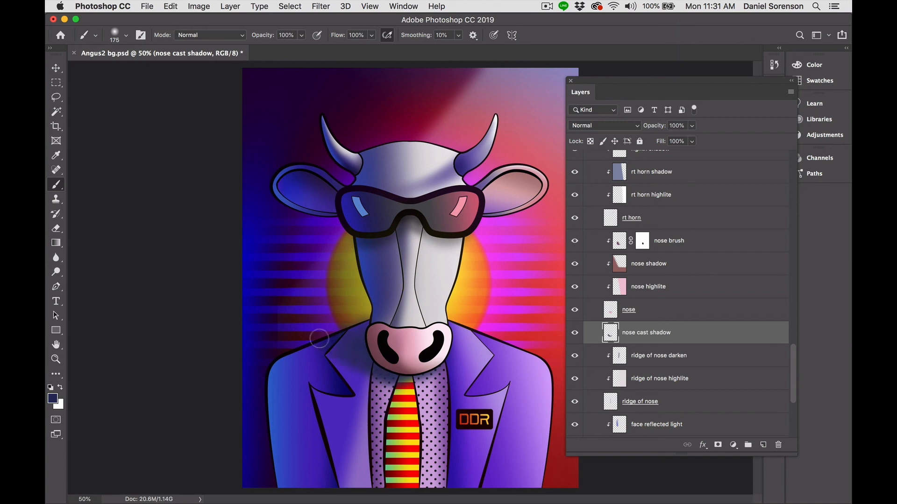
pyautogui.moveTo(407, 374); pyautogui.dragTo(426, 368)
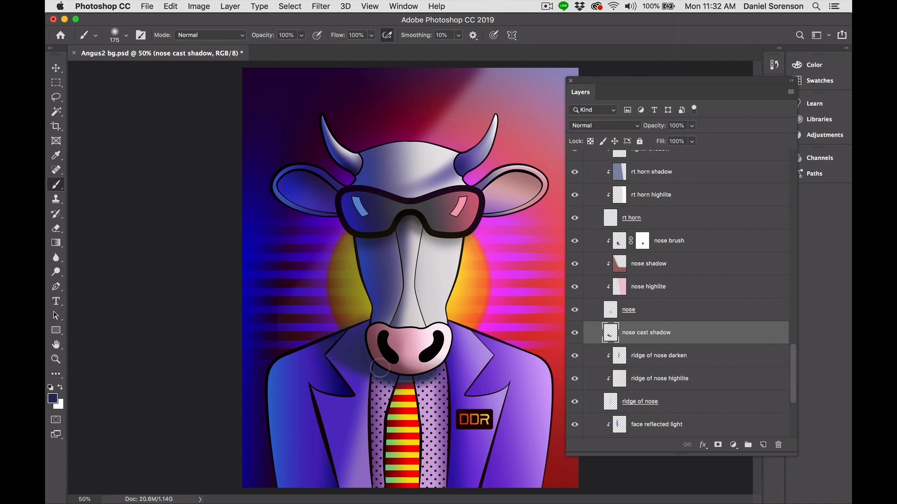
# Set "nose cast shadow" to Multiply at 61% opacity and mask out the shadow along the jacket's left collar edge.
pyautogui.moveTo(694, 126); pyautogui.dragTo(671, 139)
pyautogui.click(612, 126)
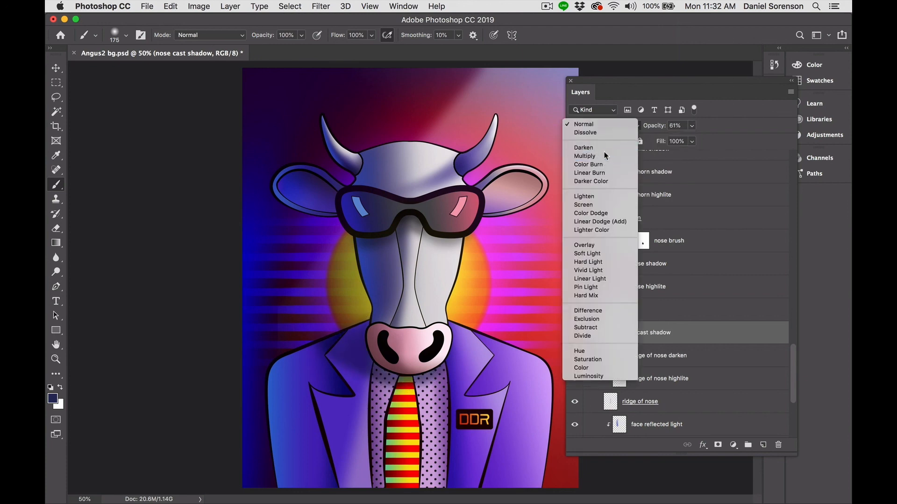
pyautogui.click(601, 156)
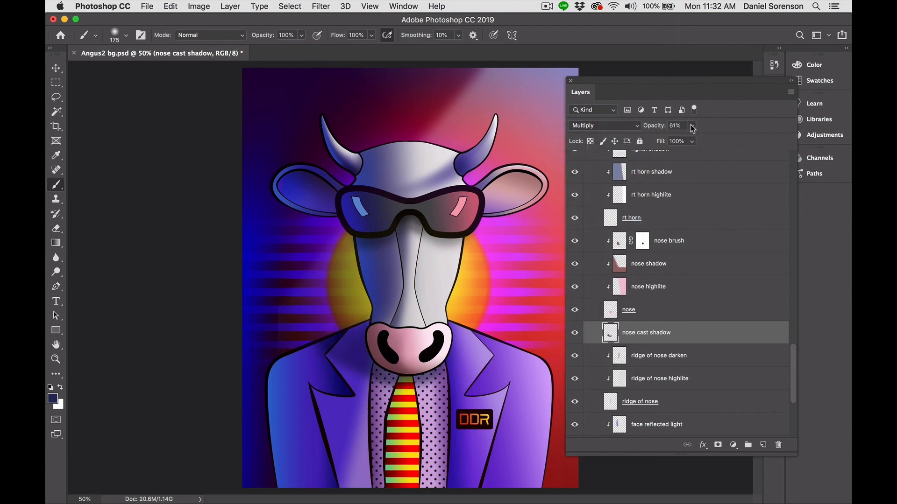
pyautogui.click(716, 446)
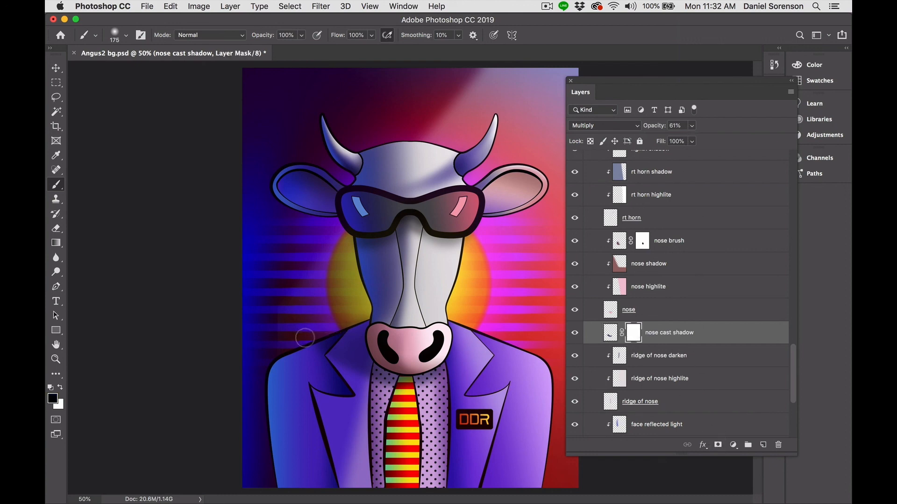
pyautogui.moveTo(334, 326)
pyautogui.mouseDown()
pyautogui.moveTo(360, 314)
pyautogui.moveTo(292, 336)
pyautogui.moveTo(347, 318)
pyautogui.mouseUp()
pyautogui.click(547, 6)
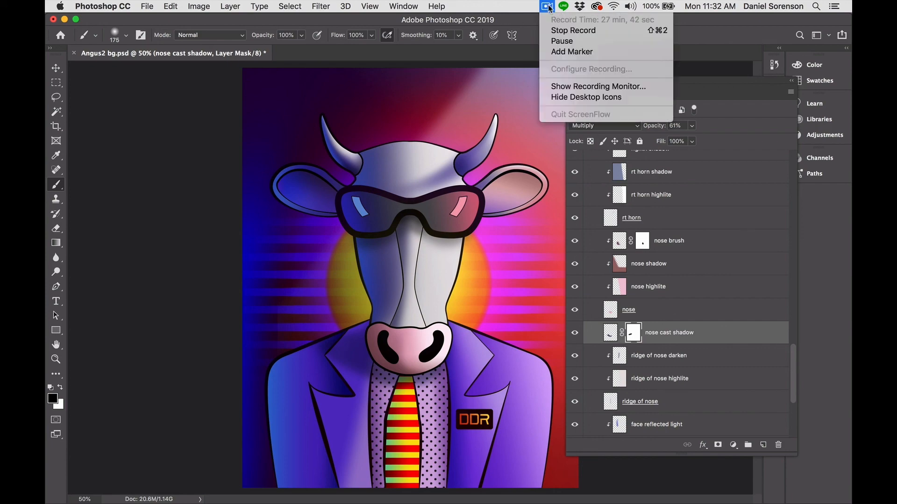
pyautogui.click(562, 41)
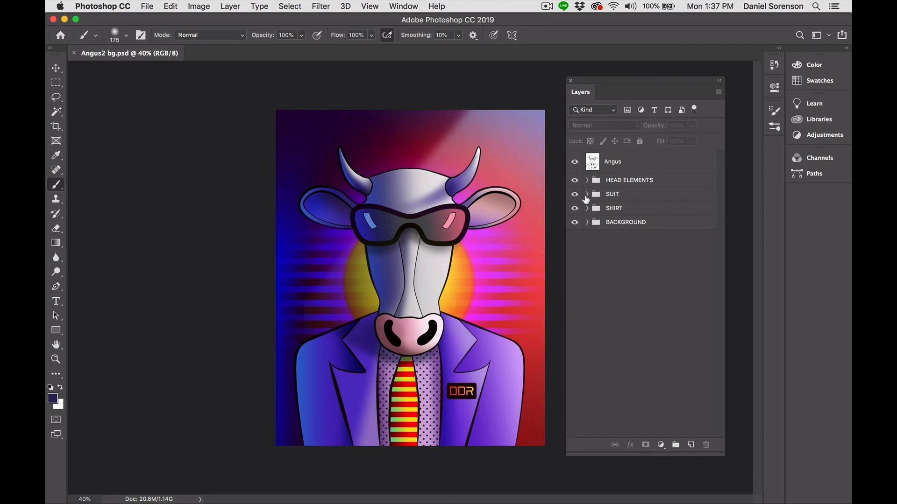
# Create a layer named "brighten sun" above "blue tone upper right 2" in the BACKGROUND group.
pyautogui.click(586, 222)
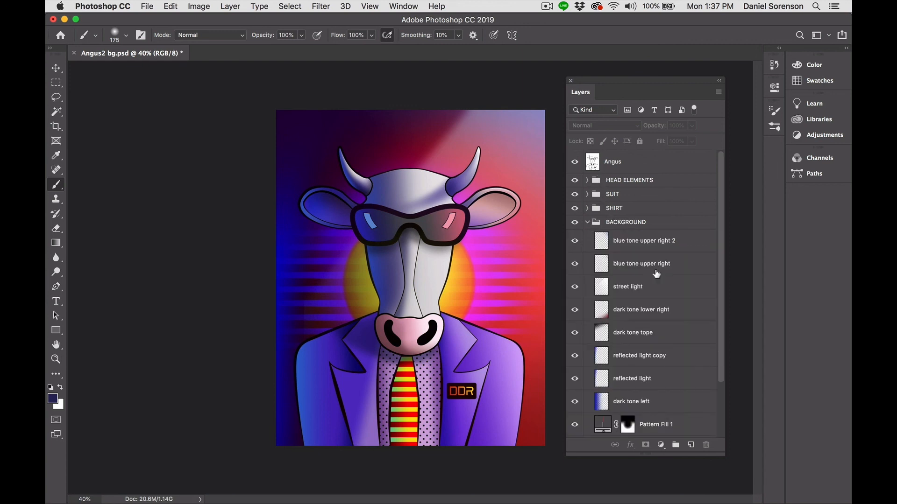
pyautogui.click(638, 244)
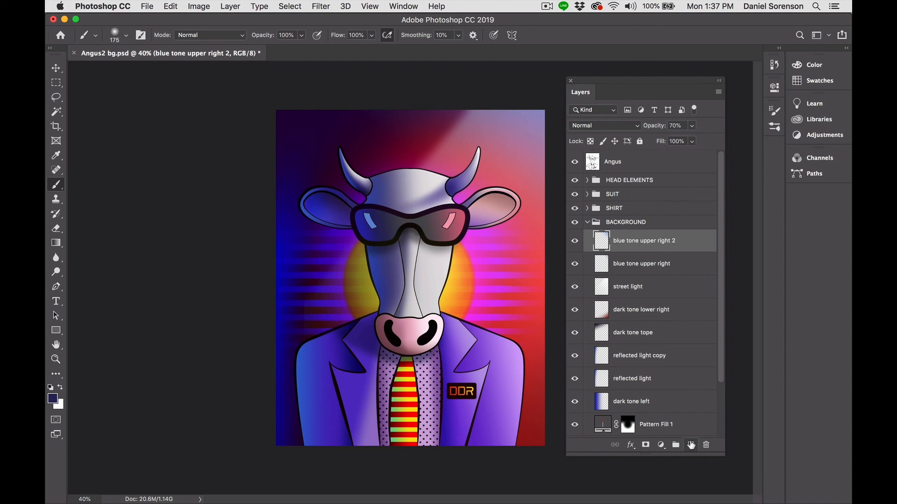
pyautogui.keyDown('alt'); pyautogui.click(691, 445); pyautogui.keyUp('alt')
pyautogui.write('brighten sun')
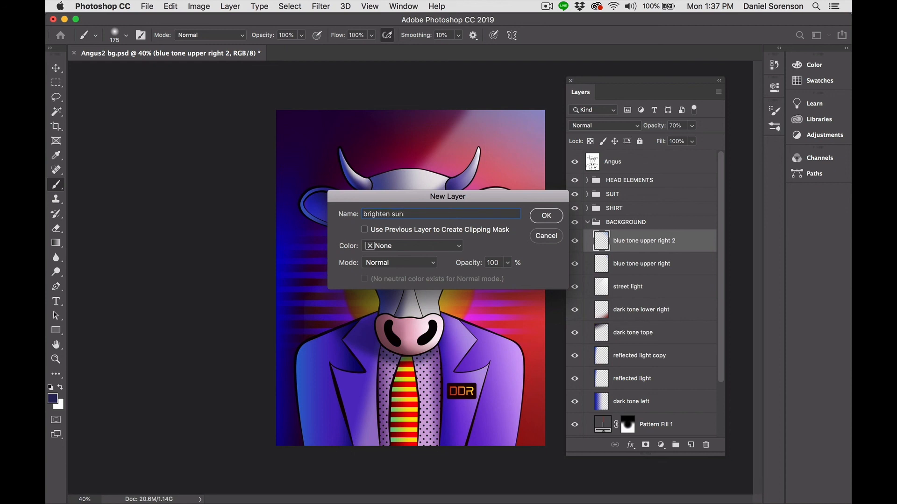
pyautogui.press('Return')
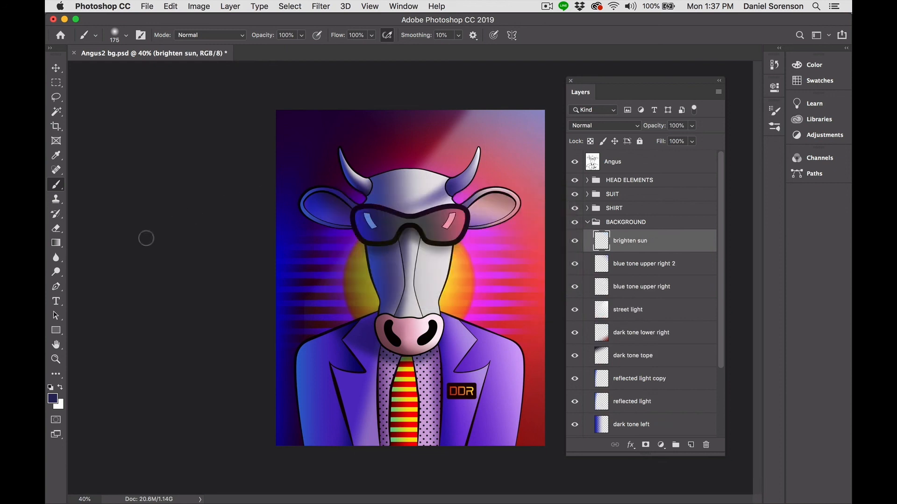
# Draw a radial gradient from bright yellow-orange to transparent on "brighten sun", centred on the sun behind the cow's face.
pyautogui.click(56, 243)
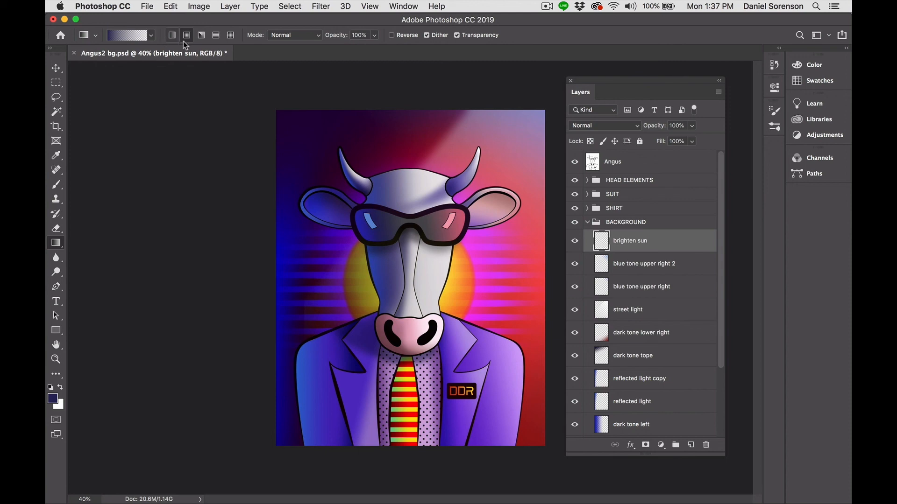
pyautogui.click(52, 399)
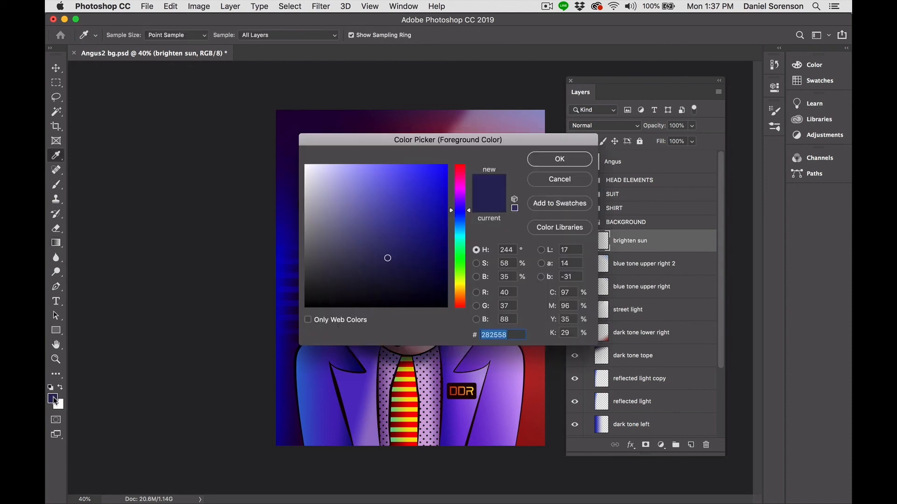
pyautogui.click(460, 292)
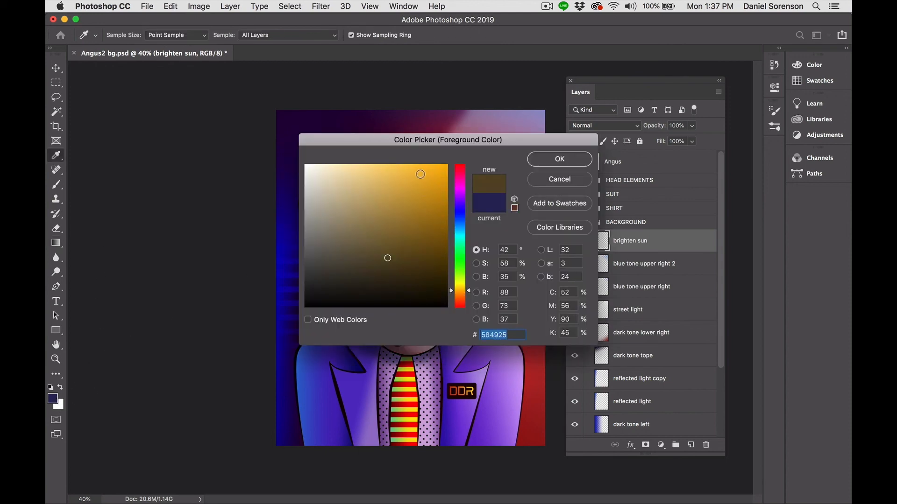
pyautogui.click(412, 167)
pyautogui.click(563, 160)
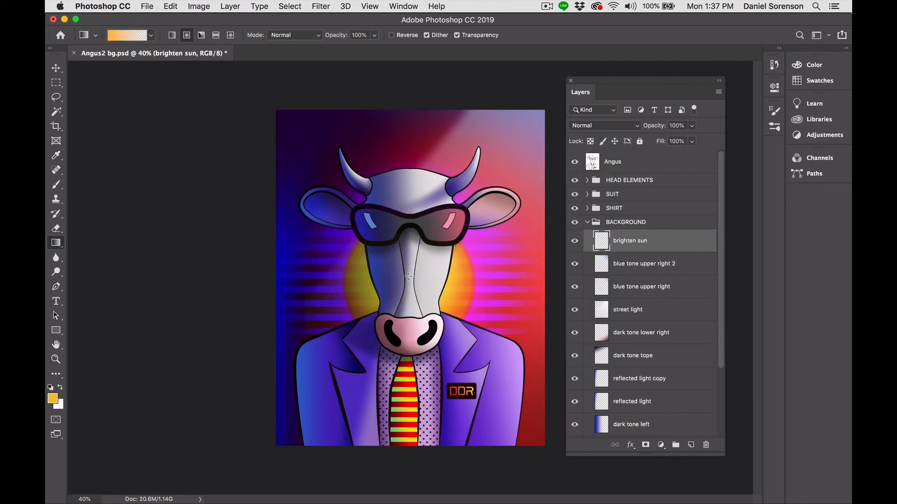
pyautogui.moveTo(409, 276); pyautogui.dragTo(383, 279)
pyautogui.moveTo(297, 293); pyautogui.dragTo(296, 293)
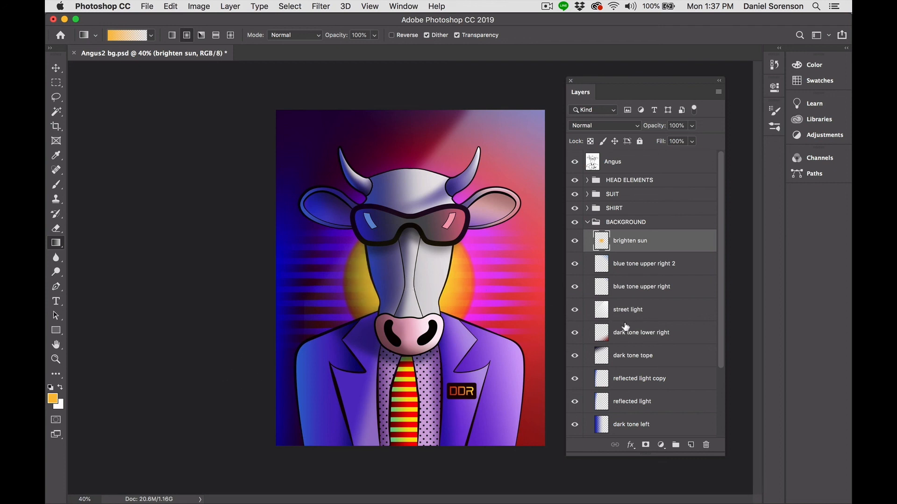
# Set "brighten sun" to Screen blending at 61% opacity and save the document.
pyautogui.click(600, 125)
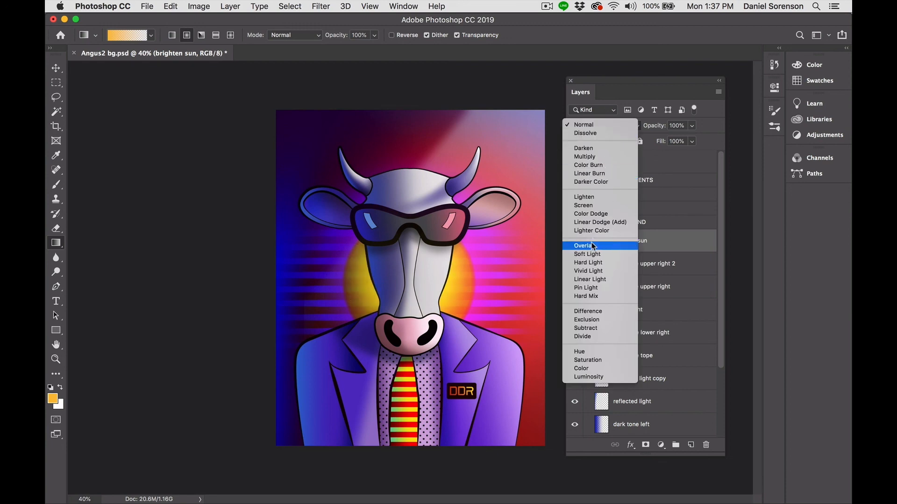
pyautogui.click(589, 206)
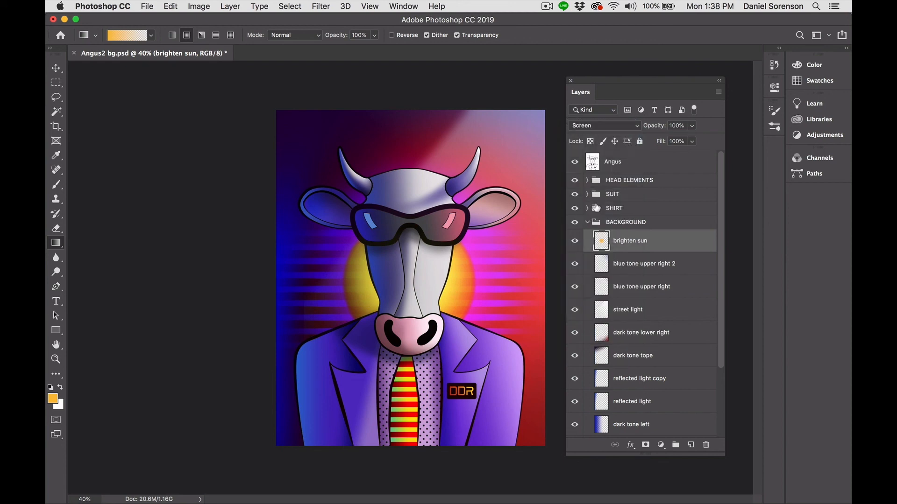
pyautogui.click(692, 126)
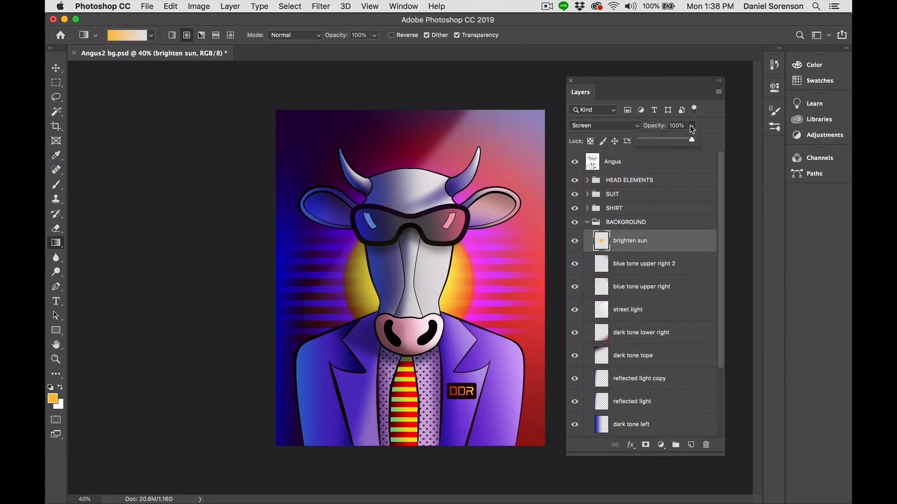
pyautogui.moveTo(683, 143); pyautogui.dragTo(676, 141)
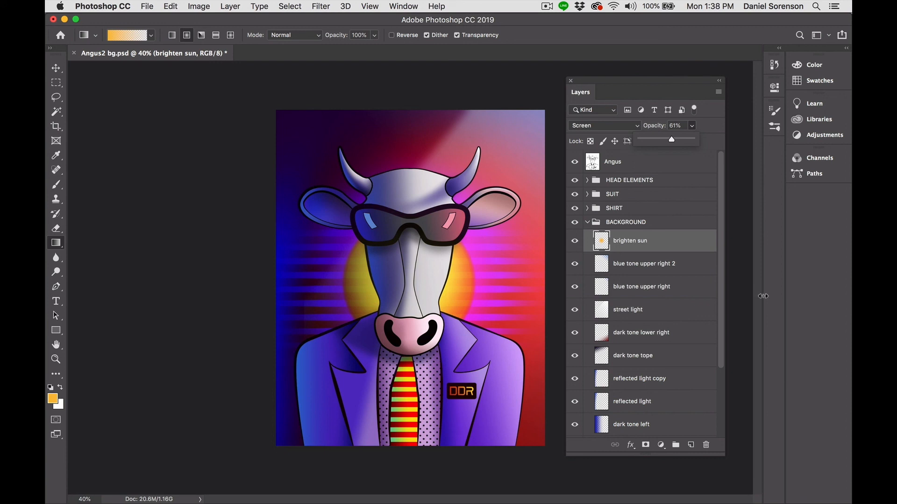
pyautogui.press('super+s')
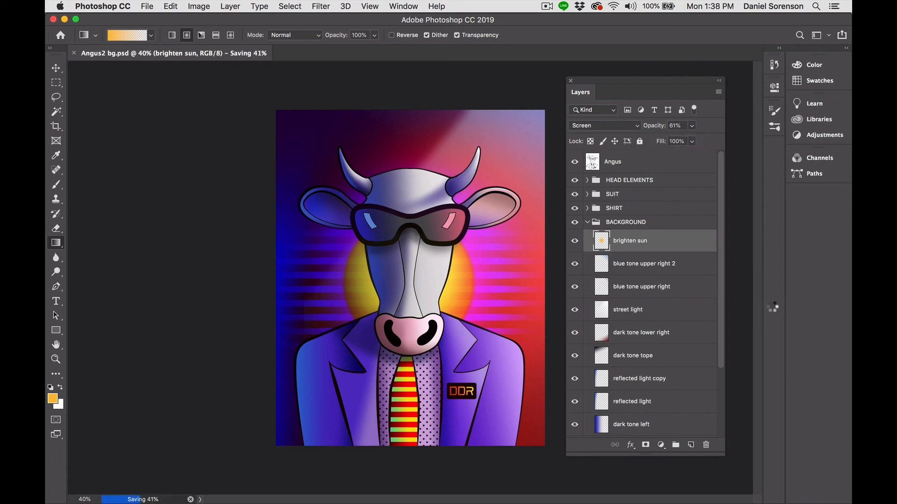